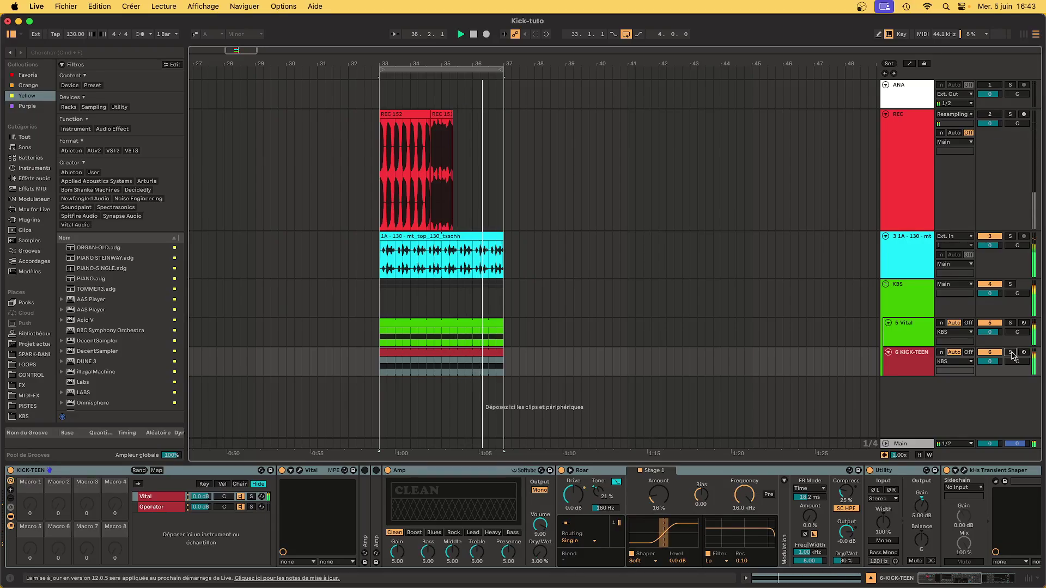
Solo the KBS, Vital and top loop tracks in turn, then unsolo everything
click(1010, 284)
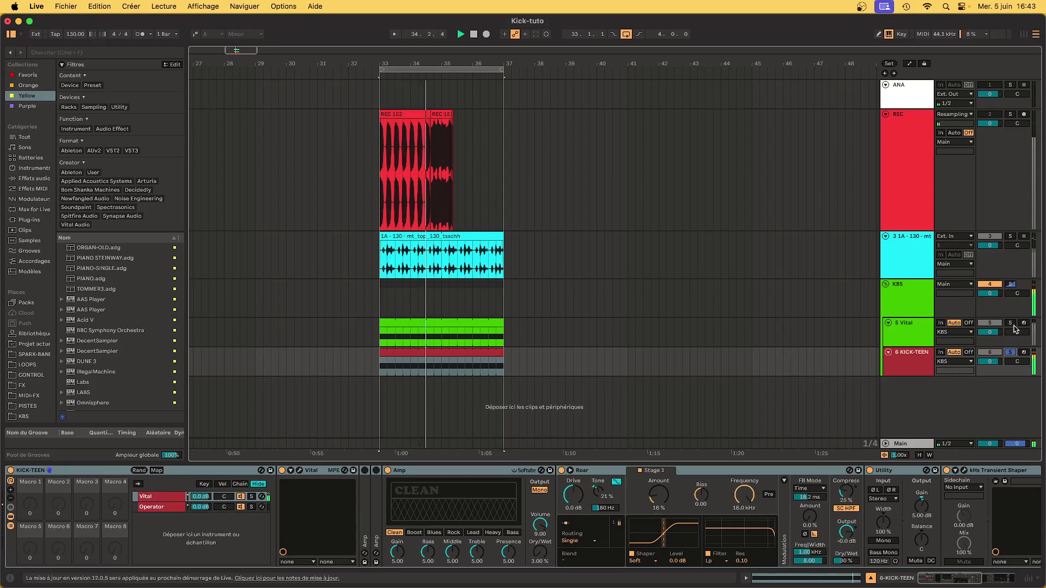
click(1012, 324)
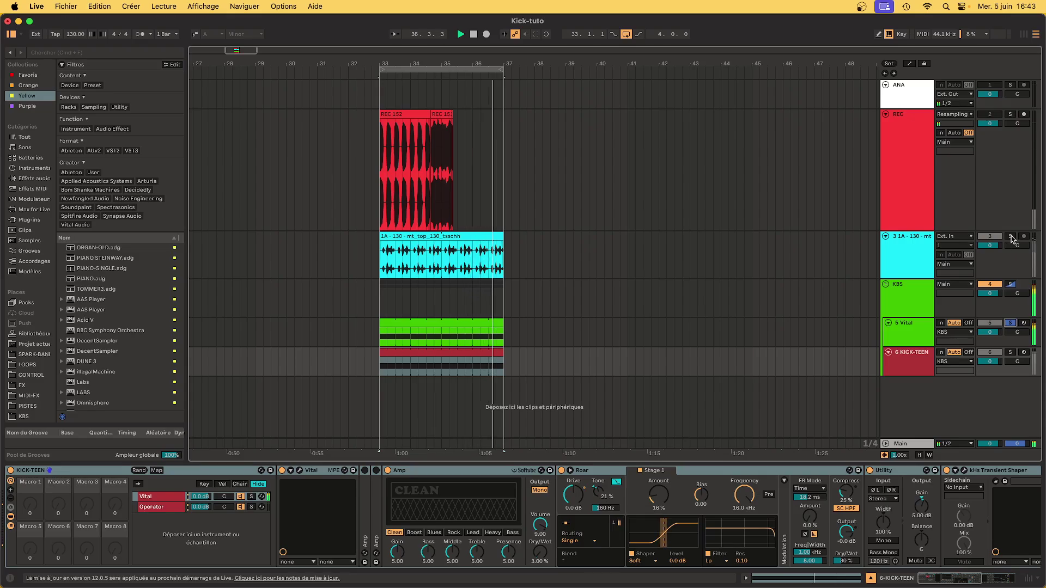
click(1011, 237)
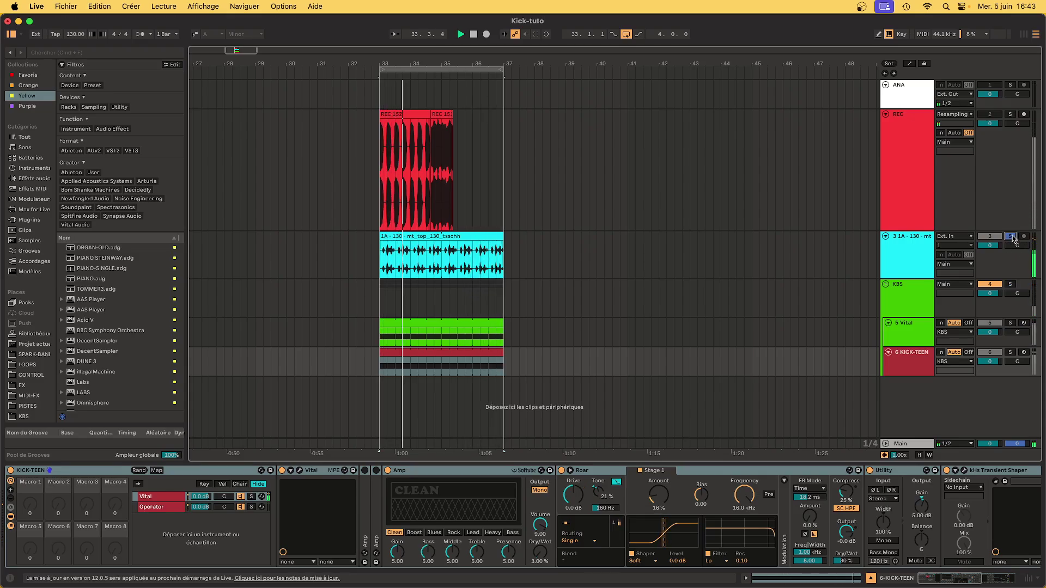
click(1013, 238)
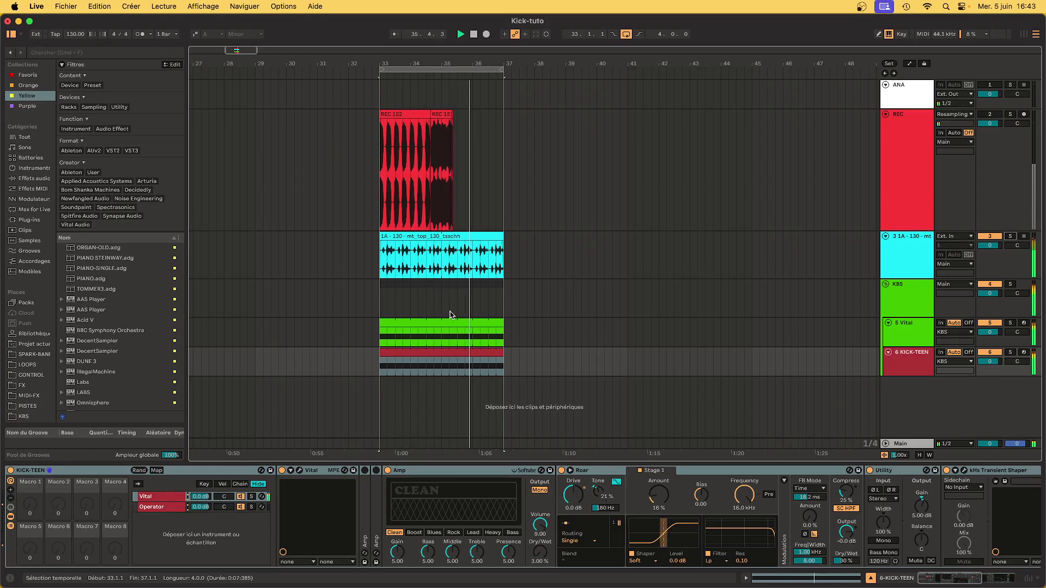
Check the recording in OBS, then return to Live with playback stopped
key(super+Tab)
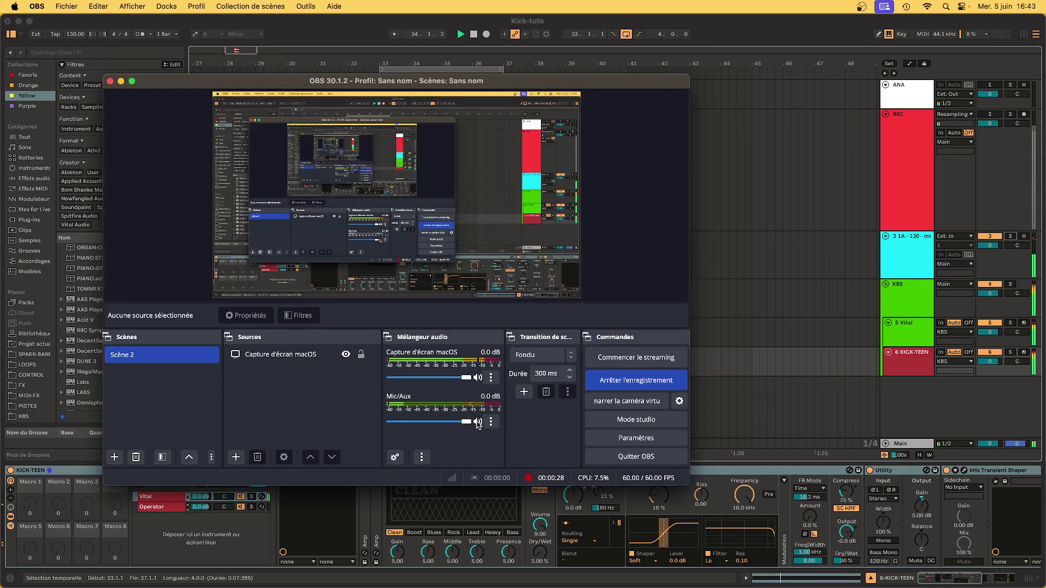
key(super+Tab)
key(space)
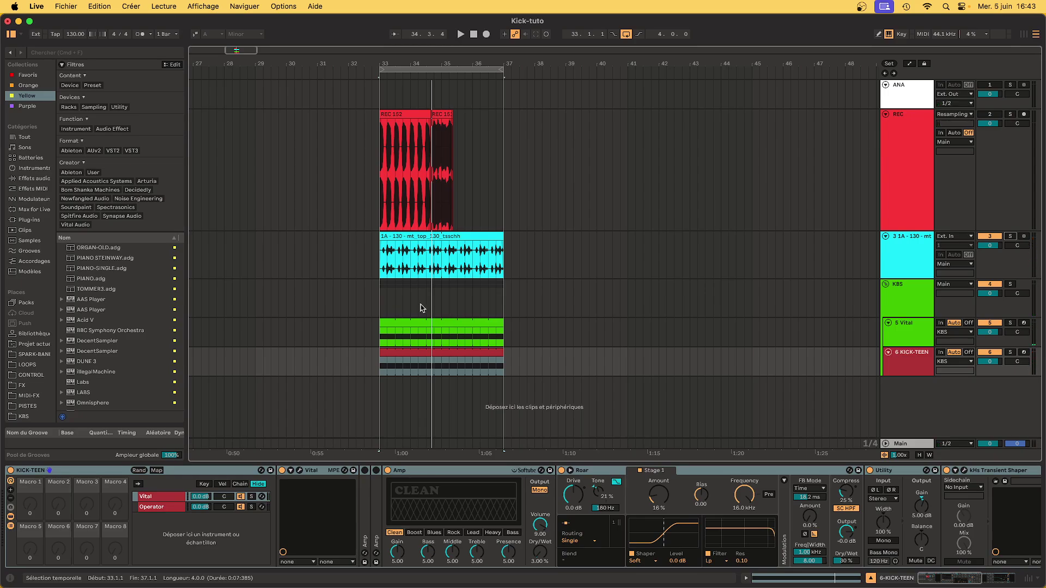
scroll(401, 342, left, 2)
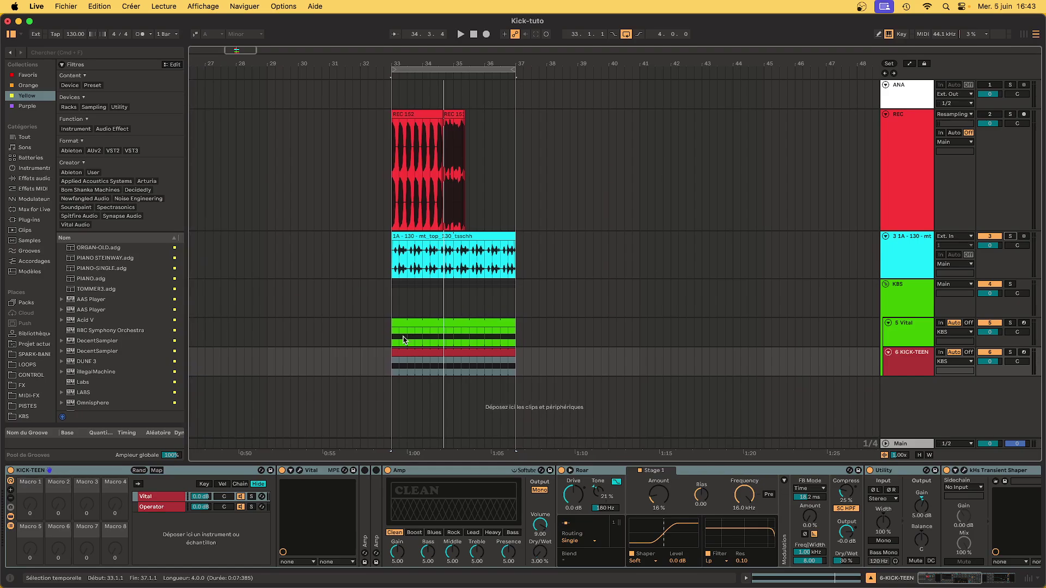
Select the KICK-TEEN clip, zoom to the looped bars and show its Vital device panel
click(417, 347)
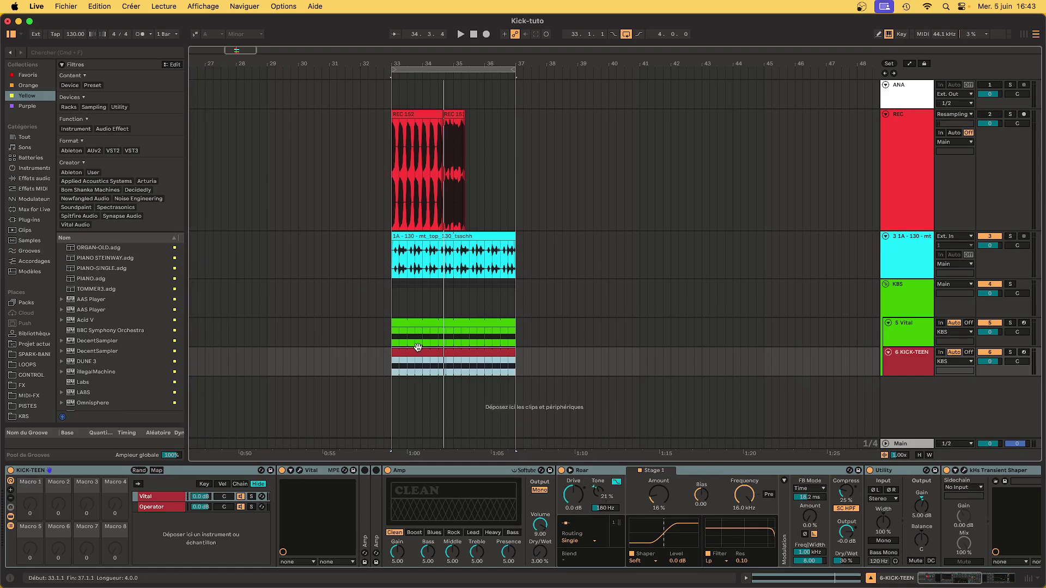
click(469, 331)
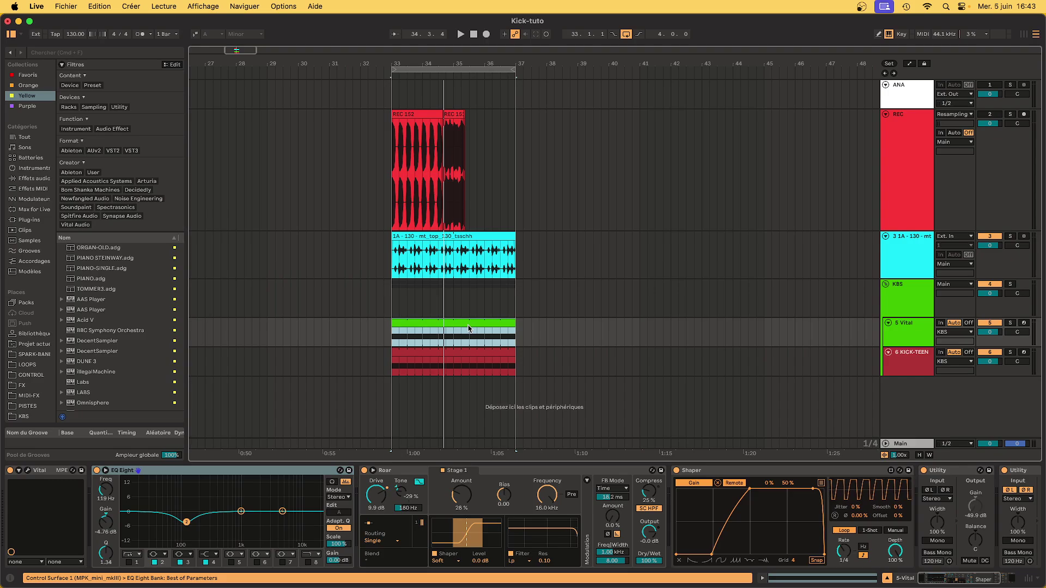
click(403, 373)
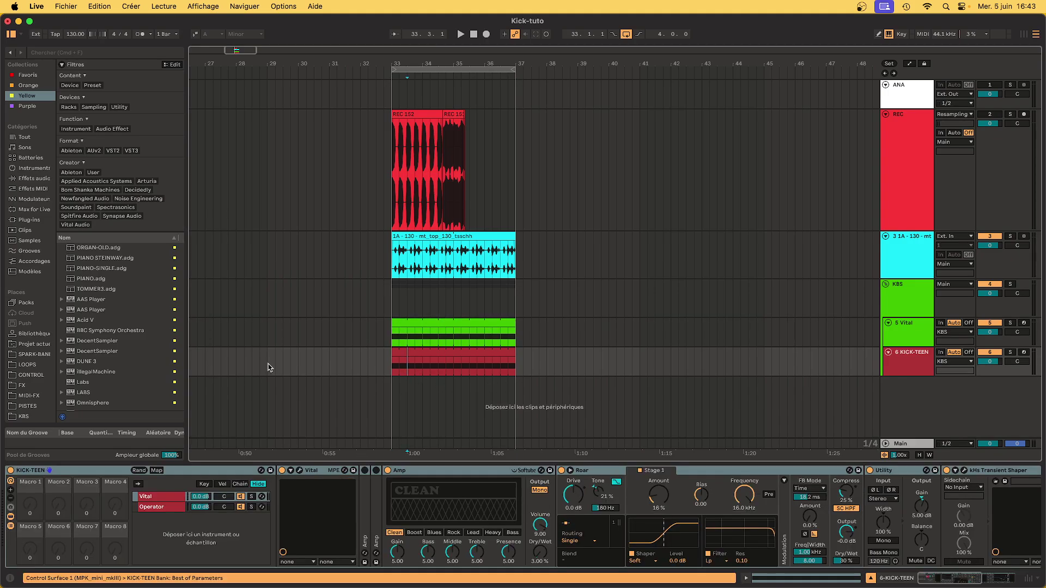
scroll(414, 354, left, 1)
key(z)
click(413, 354)
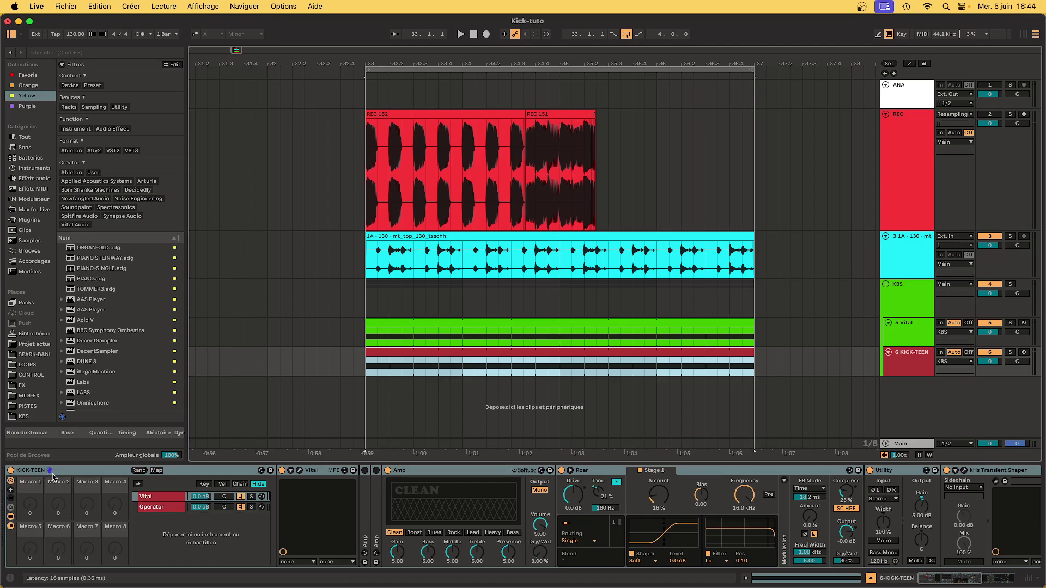
click(88, 475)
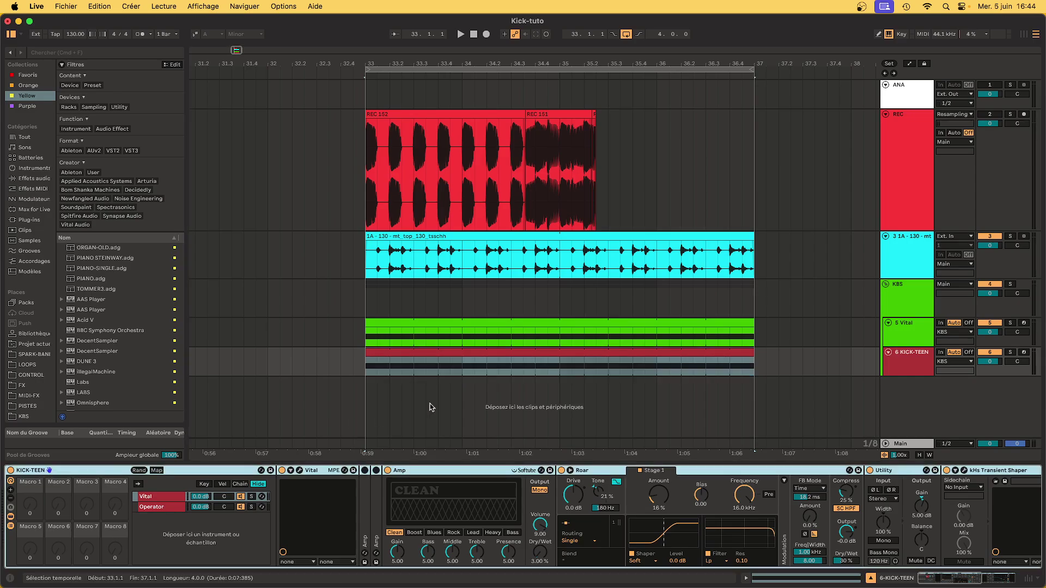
scroll(428, 362, right, 2)
click(360, 360)
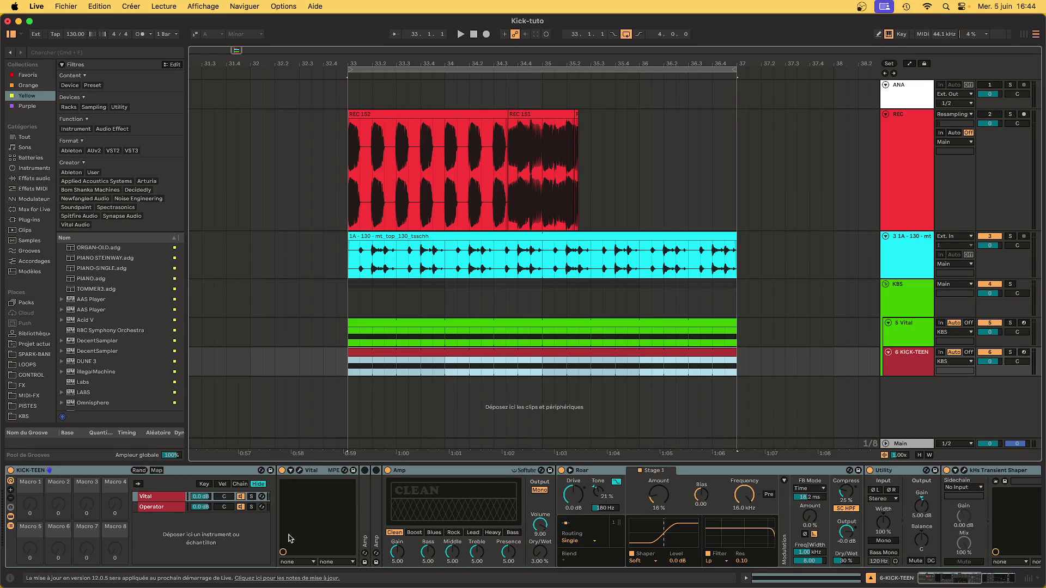
Open the Vital editor, reposition its window, and view the LFO 1 and LFO 2 curves
click(301, 473)
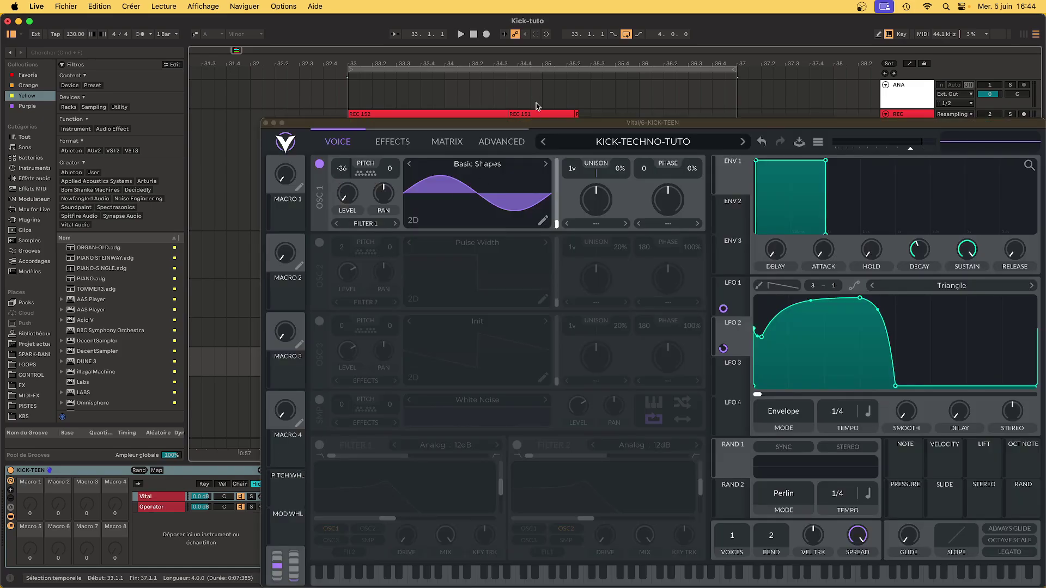
mouse_move(539, 124)
mouse_down()
mouse_move(131, 93)
mouse_move(330, 16)
mouse_up()
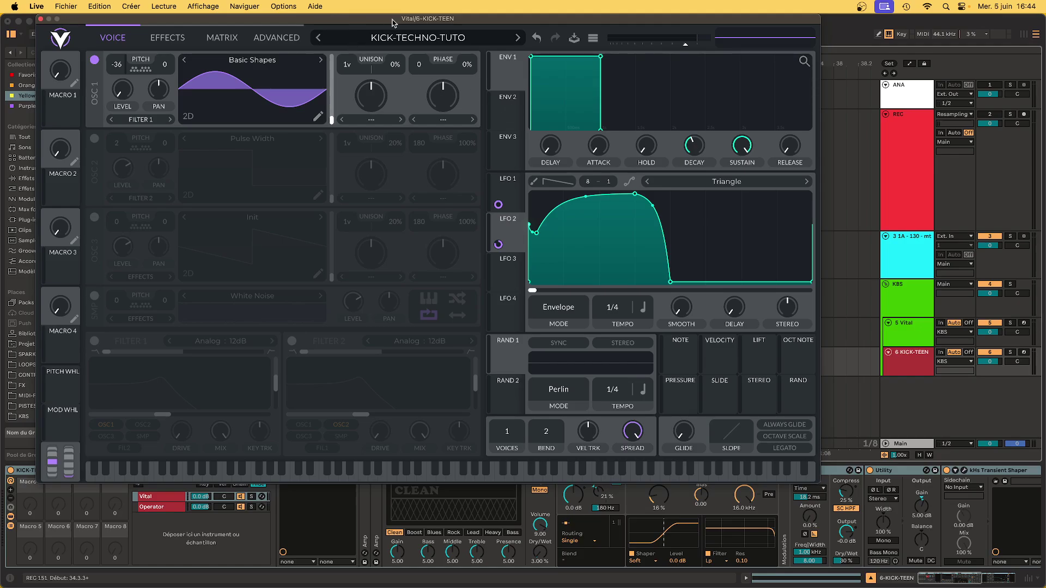
mouse_move(392, 22)
mouse_down()
mouse_move(494, 30)
mouse_move(442, 14)
mouse_up()
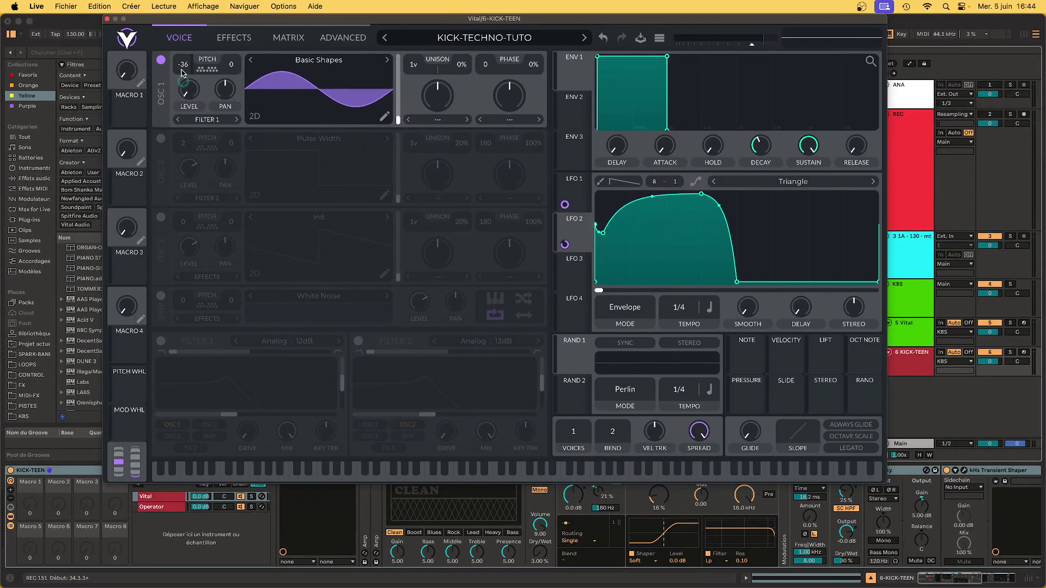
click(183, 82)
click(572, 193)
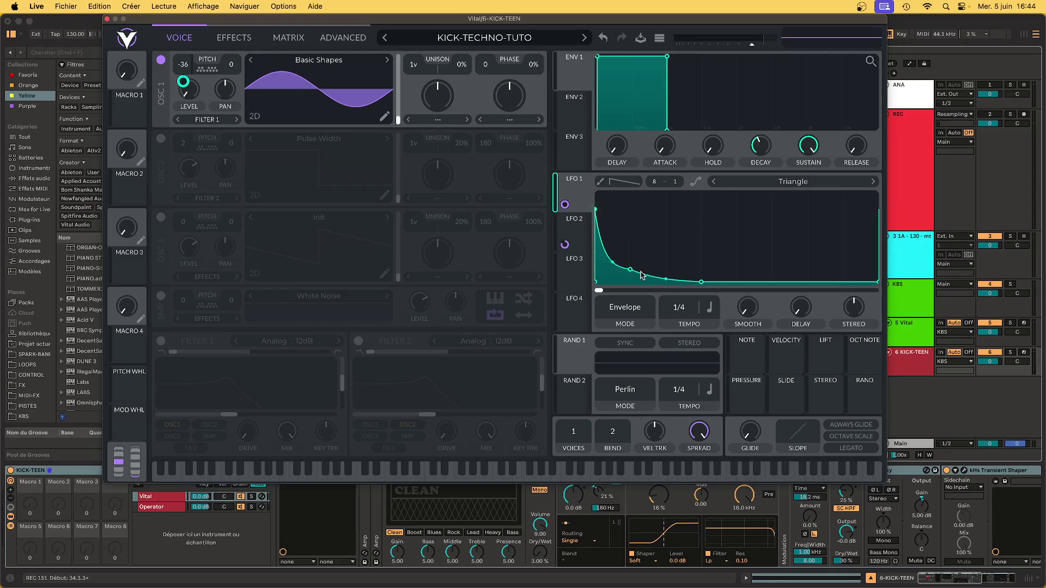
click(569, 234)
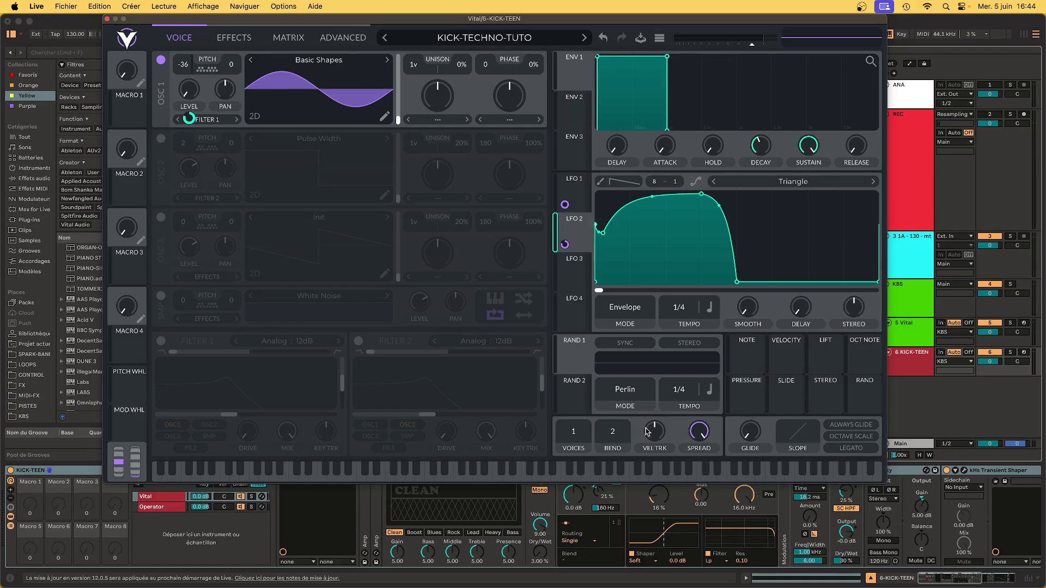
Close the Vital window and delete the Operator chain from the KICK-TEEN rack
click(106, 18)
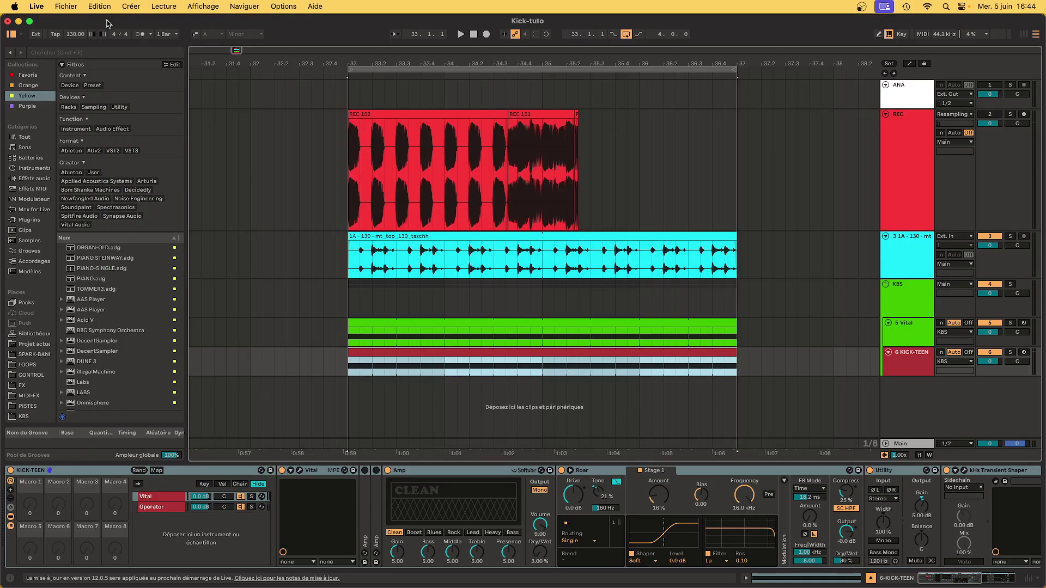
click(160, 509)
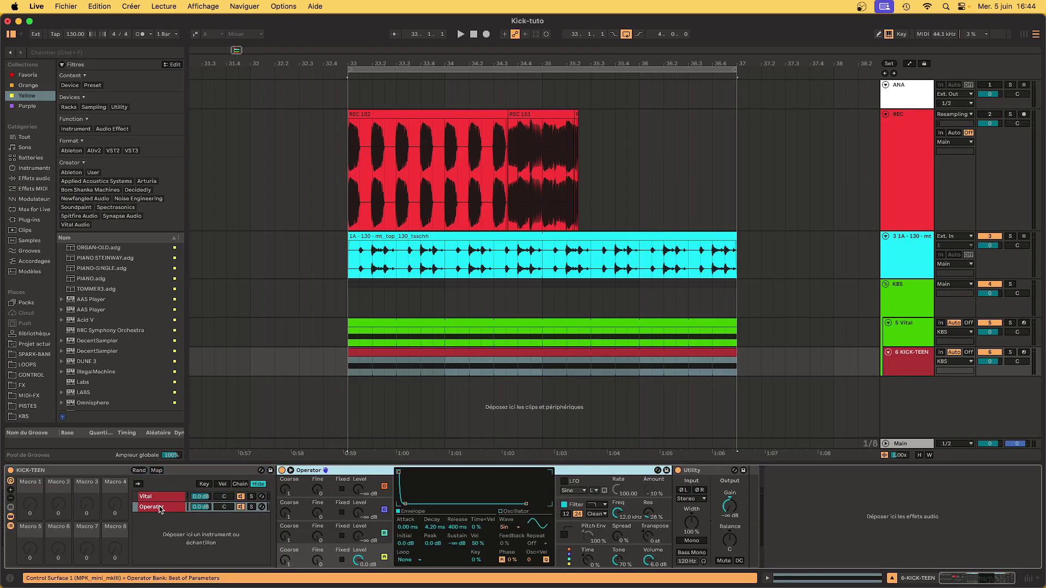
click(161, 509)
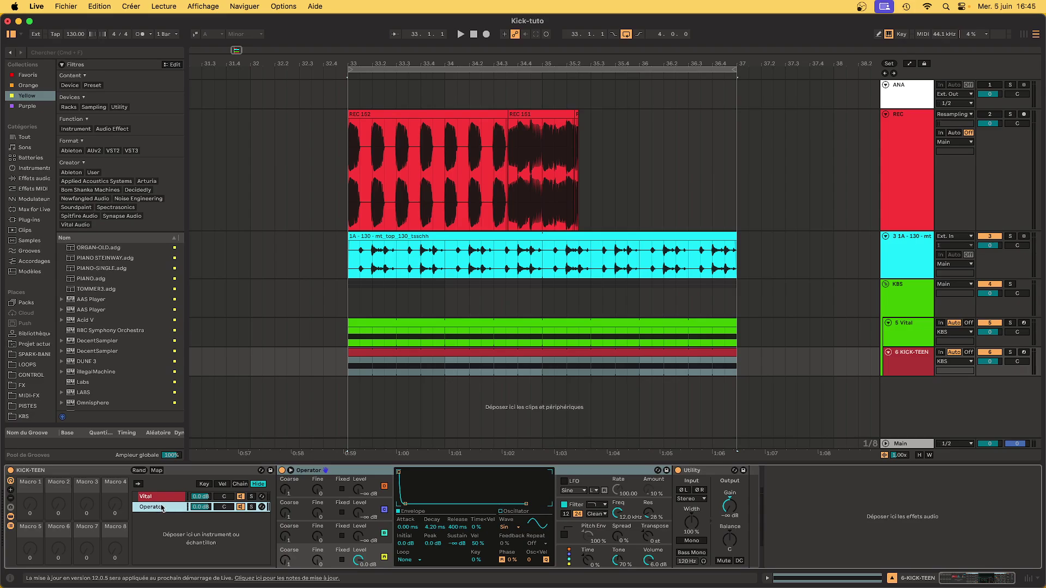
key(Delete)
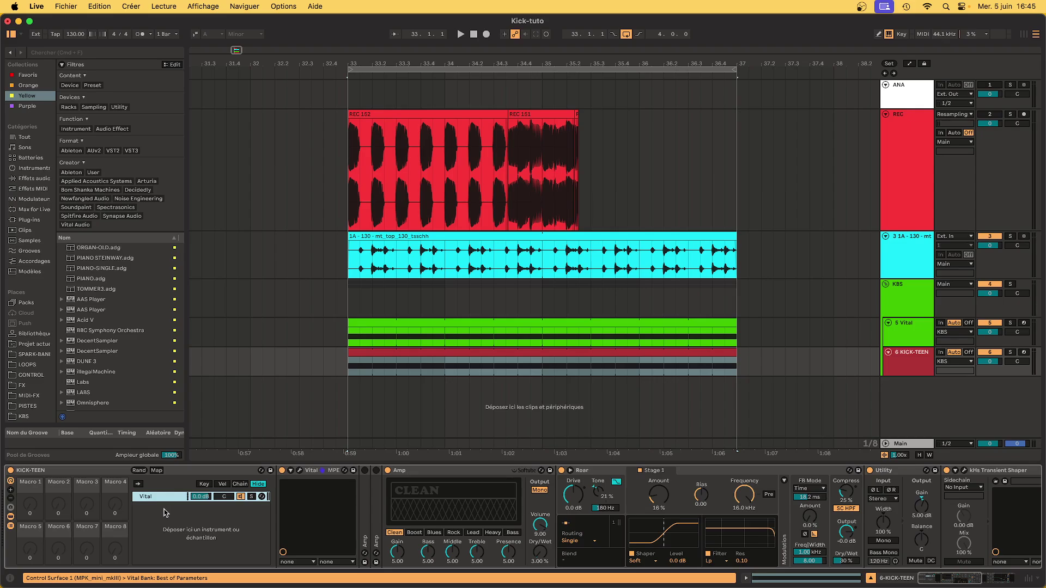
Solo the KICK-TEEN track and bypass its first Amp device
click(367, 497)
click(375, 498)
scroll(374, 498, right, 5)
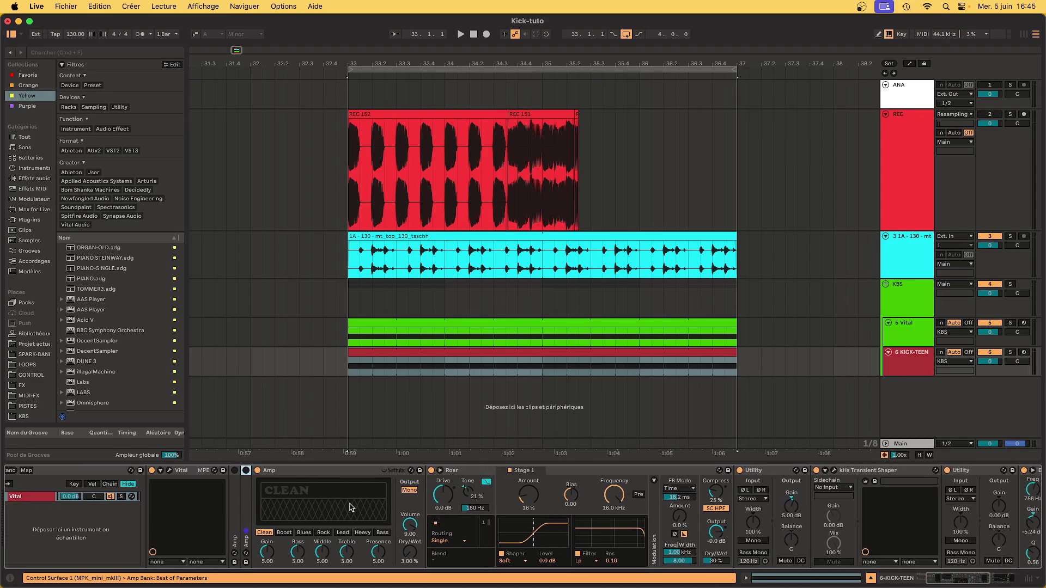
click(301, 474)
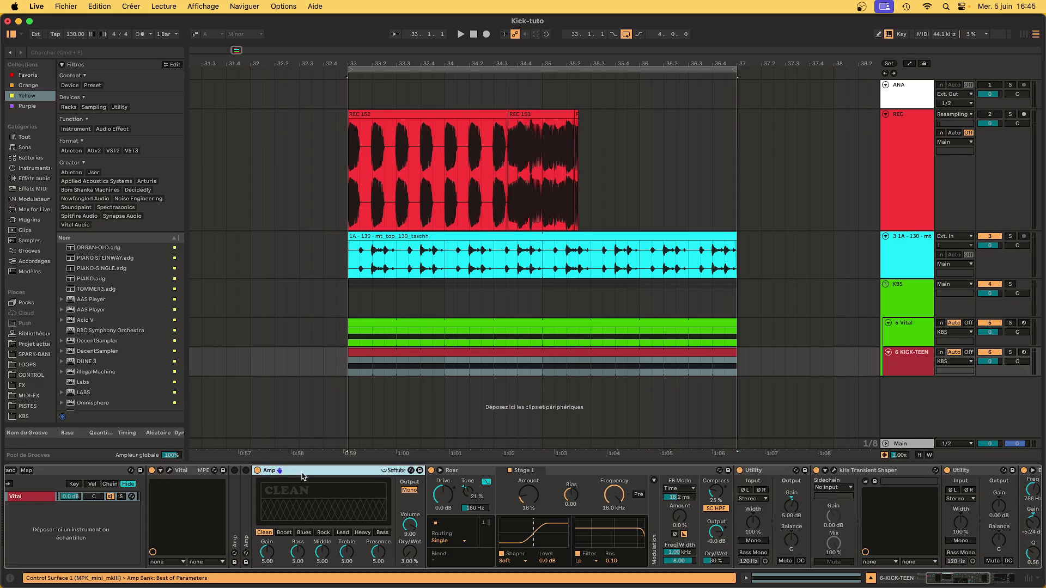
click(235, 499)
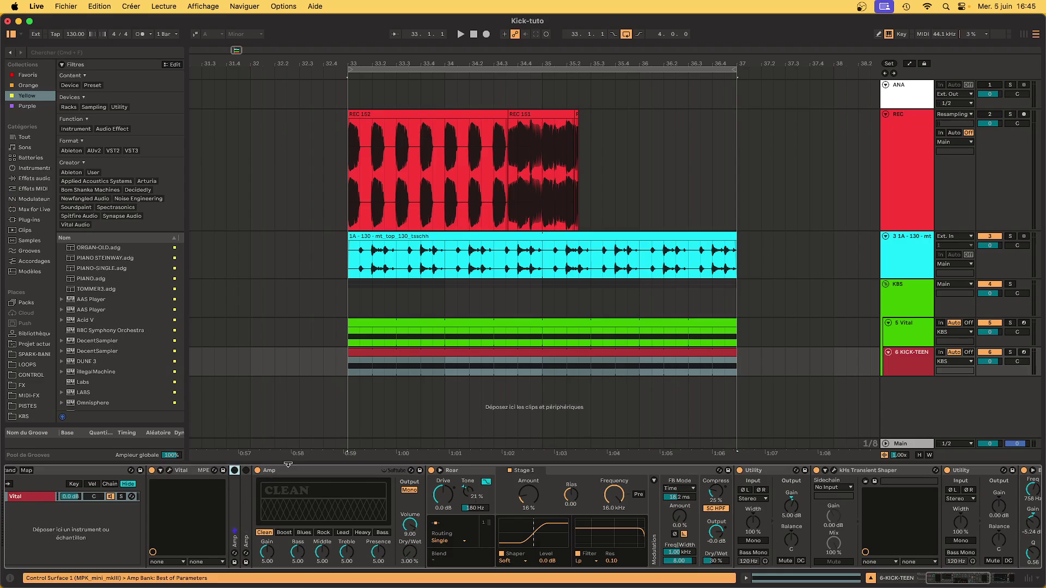
click(1009, 353)
click(259, 472)
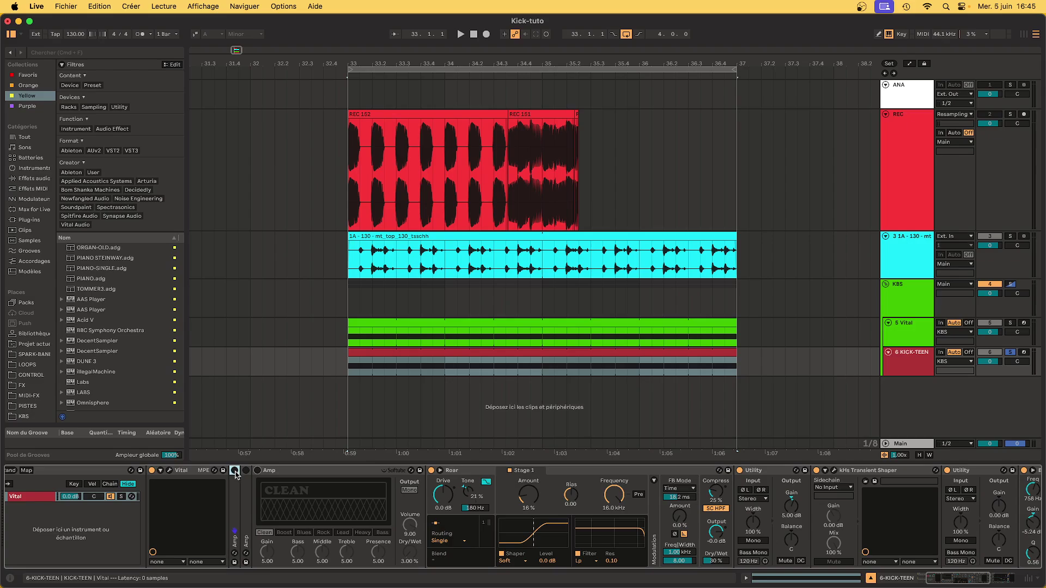
Audition the kick with the Boost Amp's wet mix lowered to about 11%
click(235, 472)
key(space)
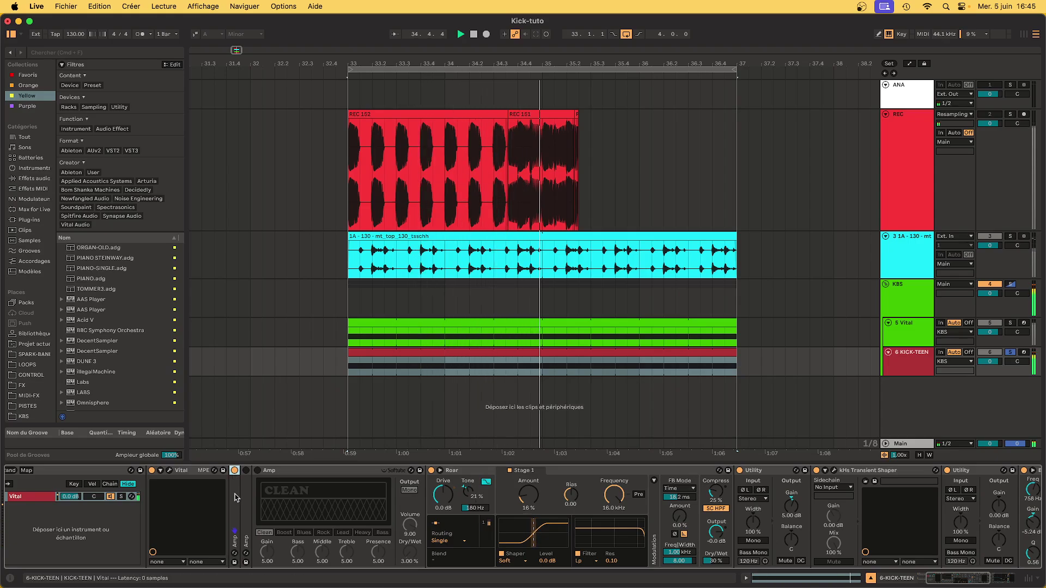
double_click(236, 497)
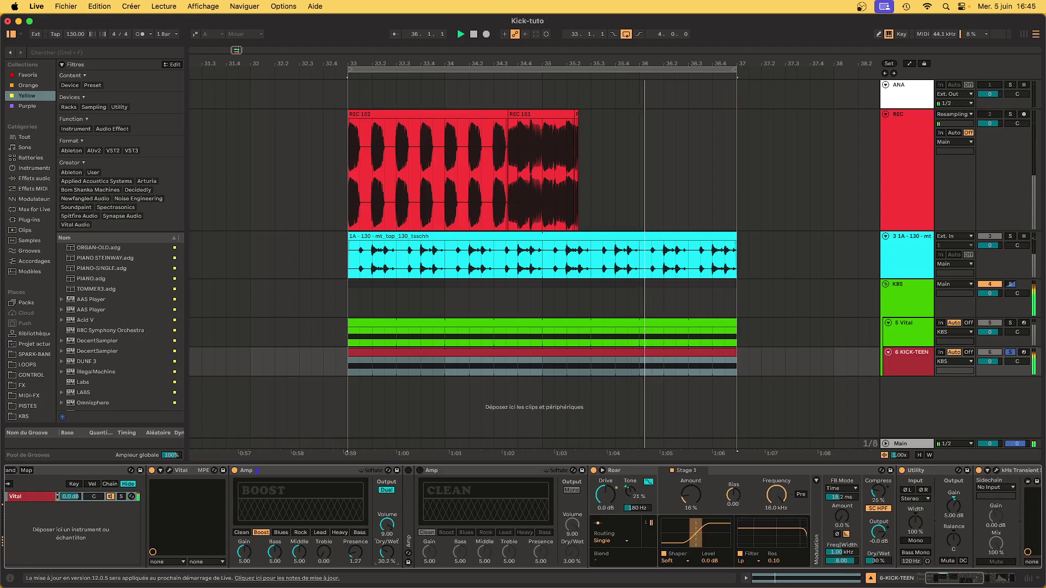
drag(388, 549, 388, 557)
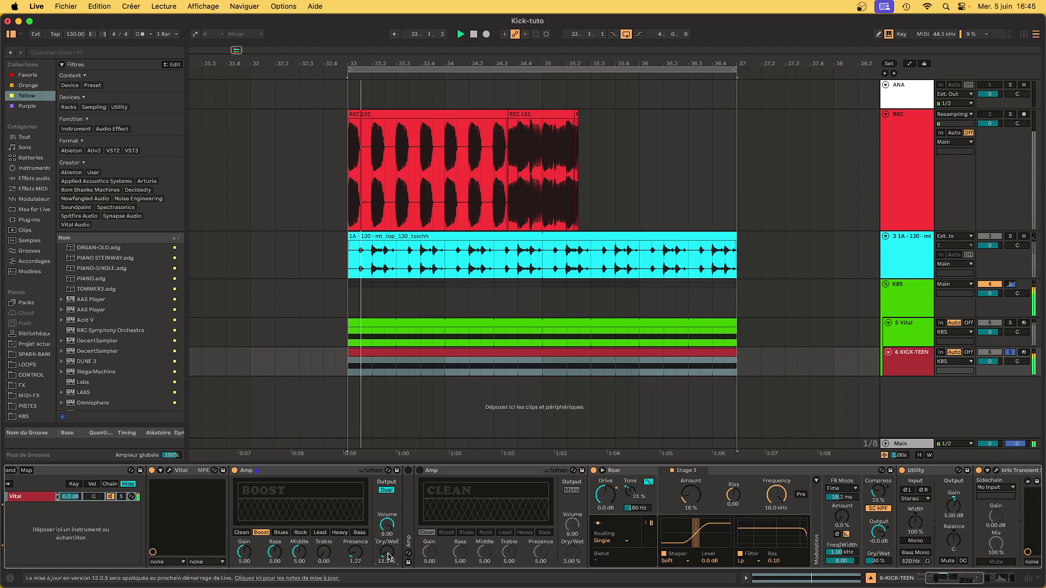
key(space)
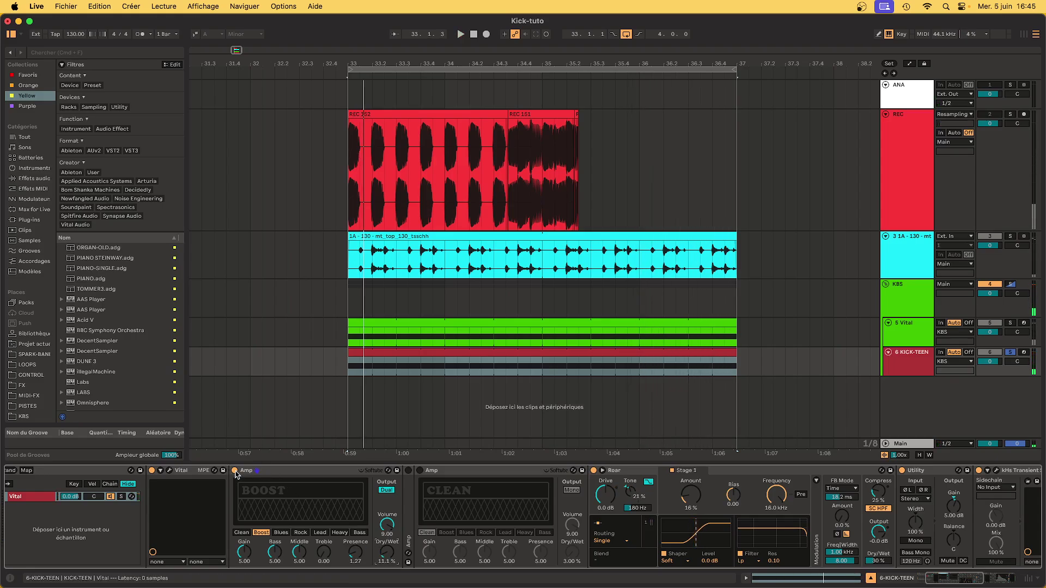
double_click(236, 474)
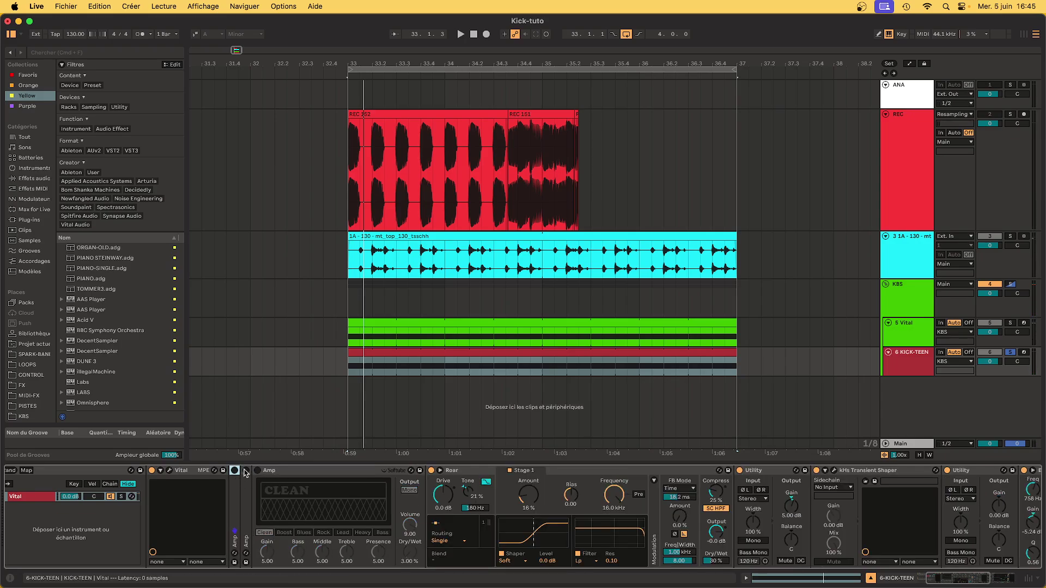
Audition the kick again with the Amp's wet mix raised to about 9%
double_click(243, 496)
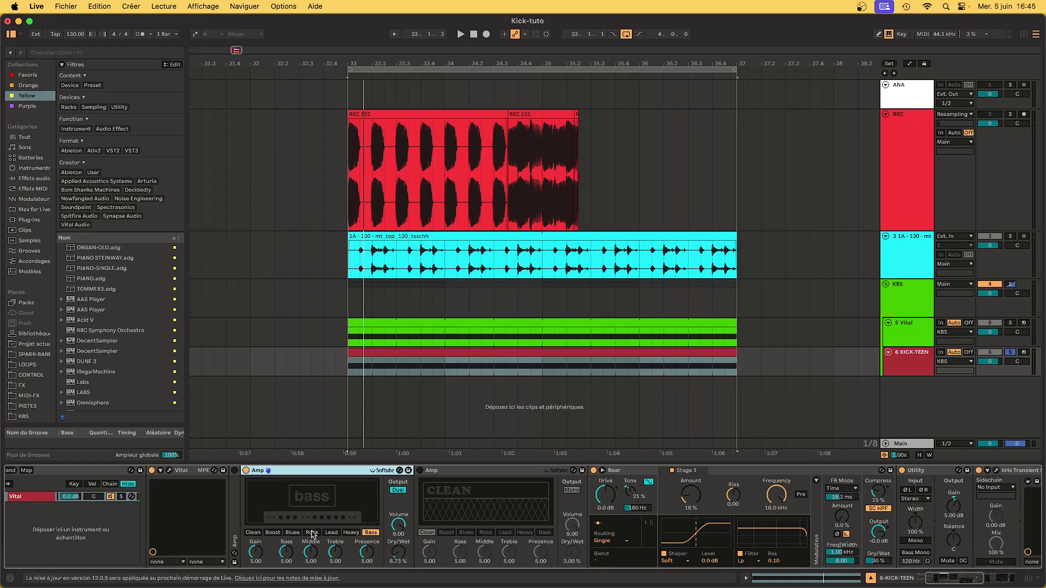
key(space)
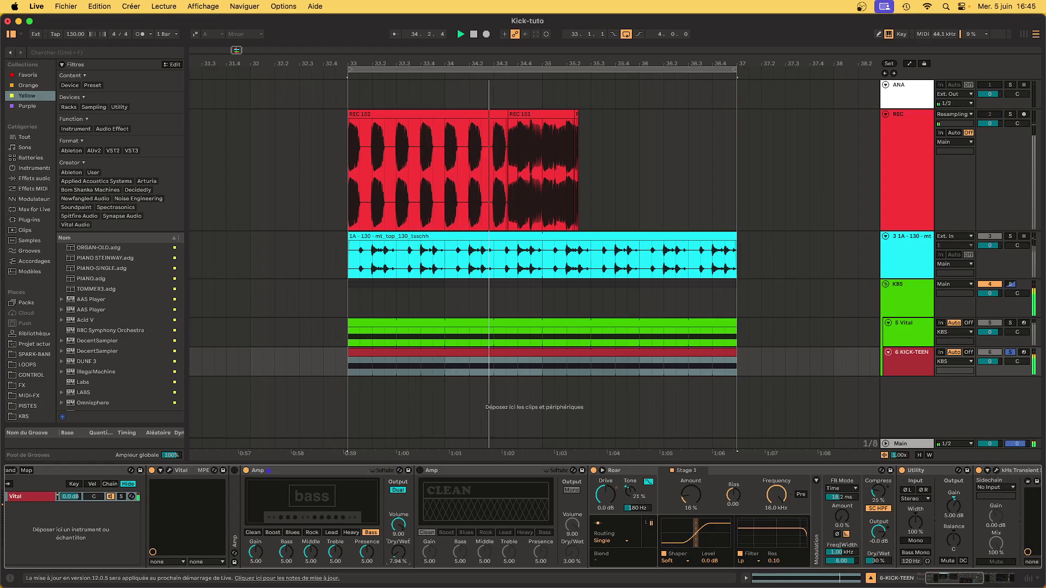
drag(399, 553, 398, 549)
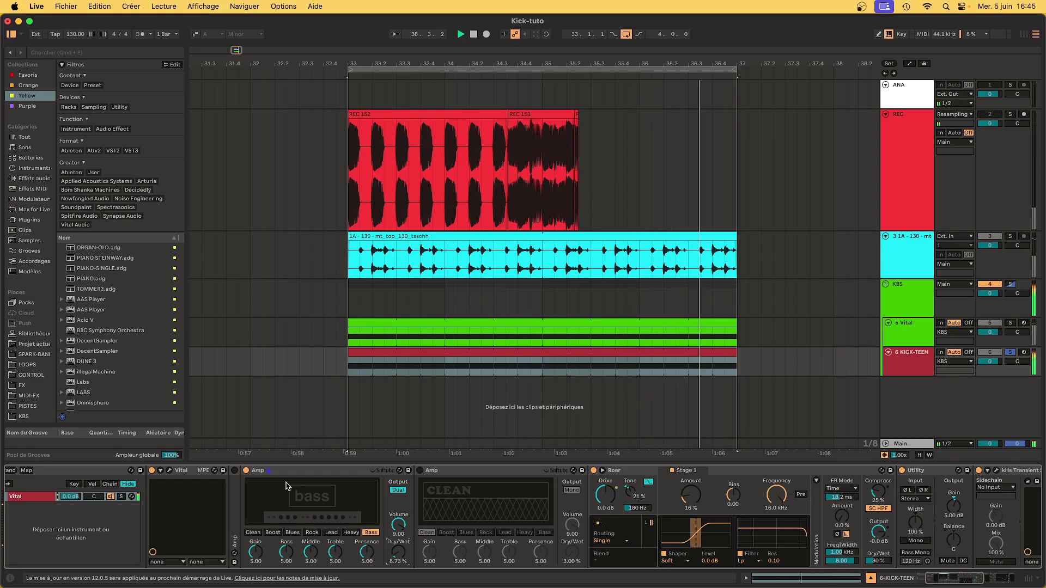
key(space)
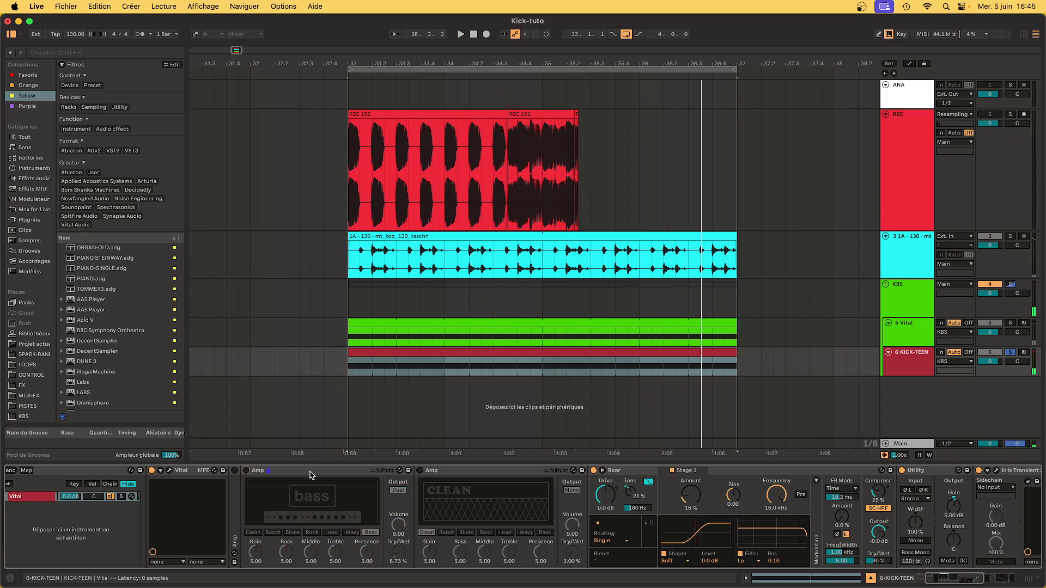
Delete the Bass-preset Amp and turn the clean Amp's Dry/Wet down to 3%
click(247, 475)
key(Delete)
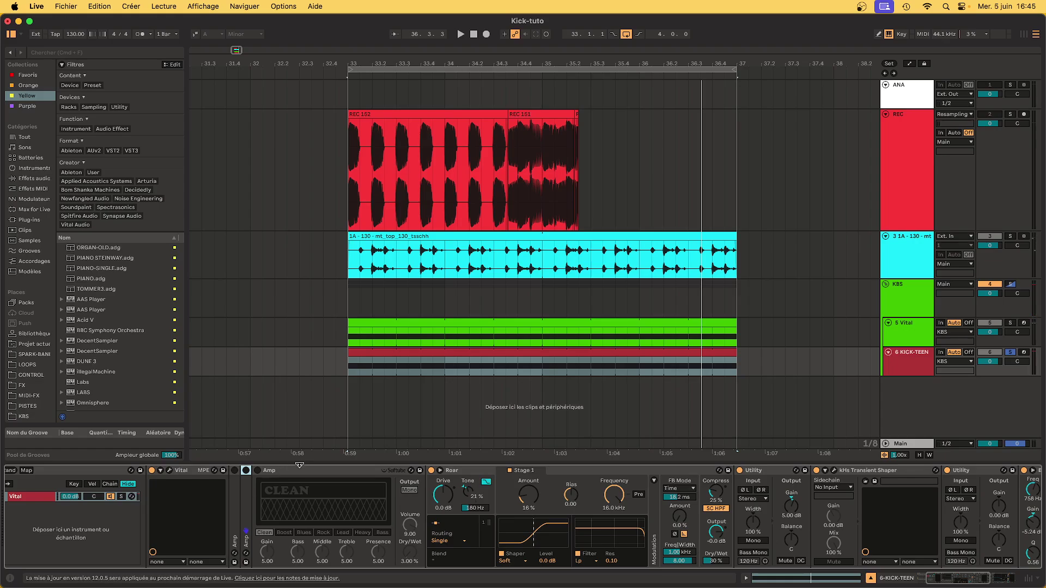
click(268, 475)
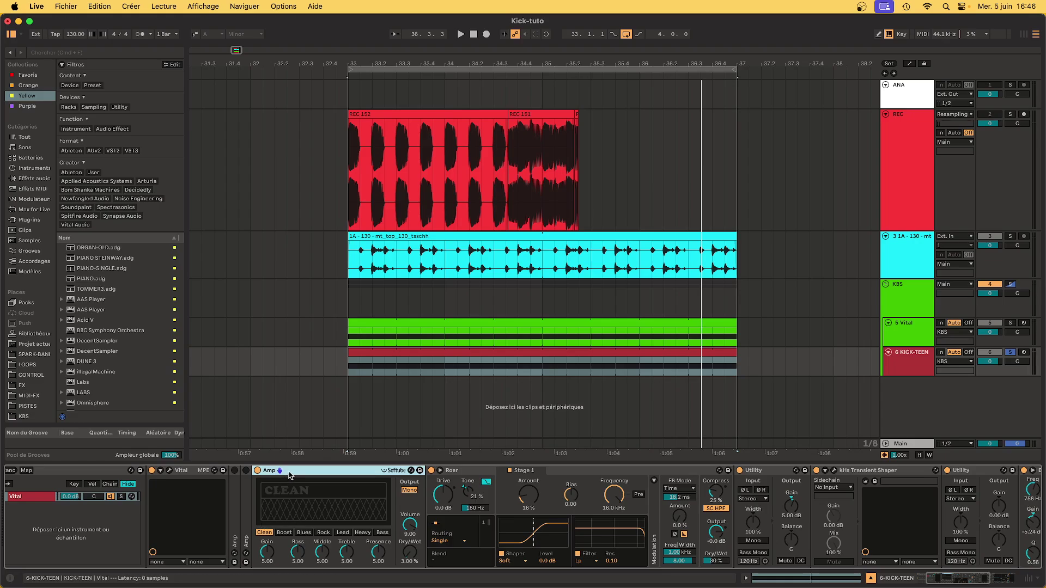
key(space)
mouse_move(408, 550)
mouse_down()
mouse_move(409, 572)
mouse_move(408, 539)
mouse_move(410, 549)
mouse_up()
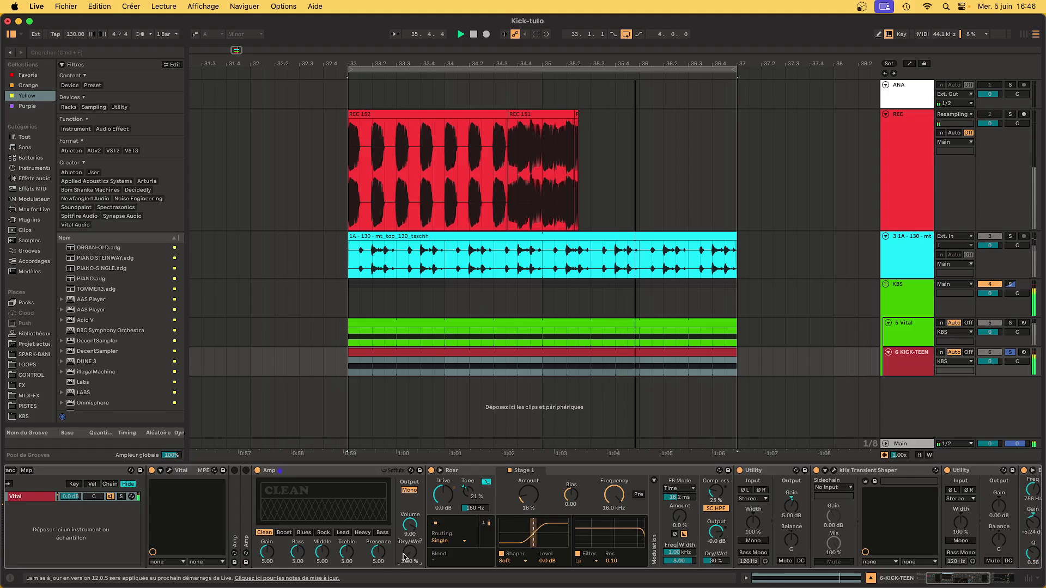
key(space)
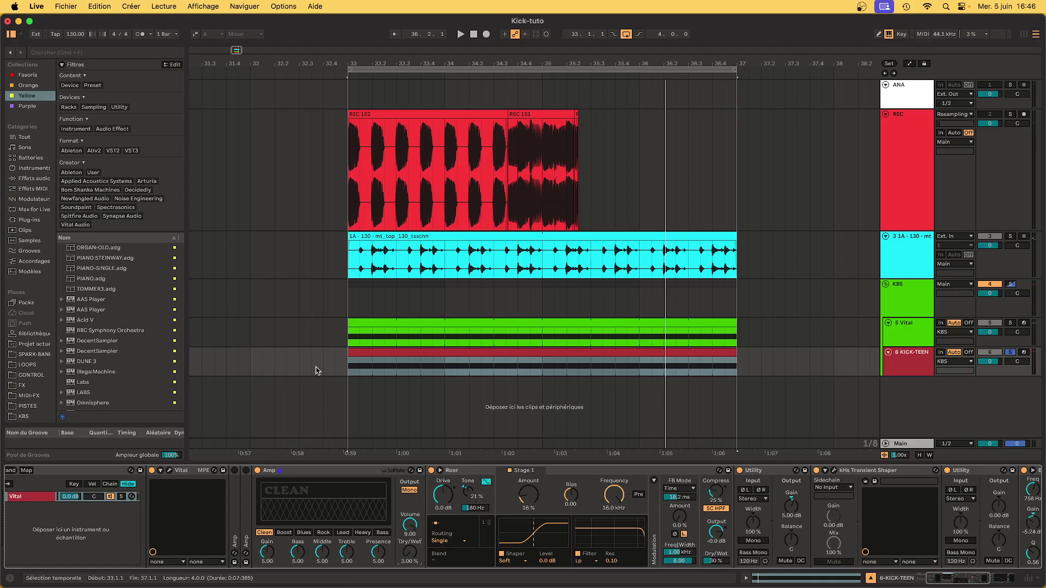
Arm the REC track, set the start position, and raise the clean Amp mix to about 5%
click(351, 353)
scroll(350, 353, up, 5)
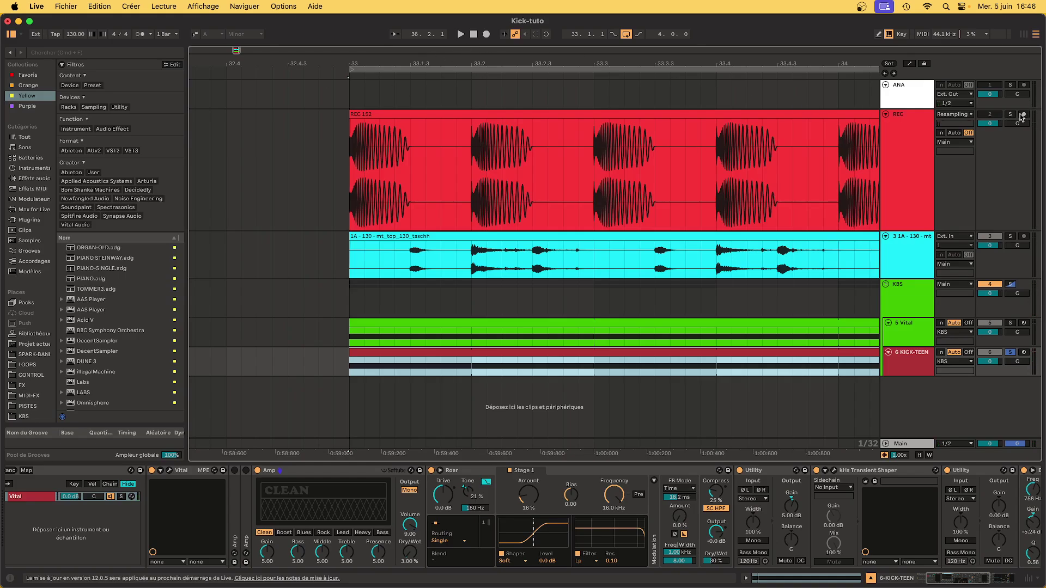
click(1023, 115)
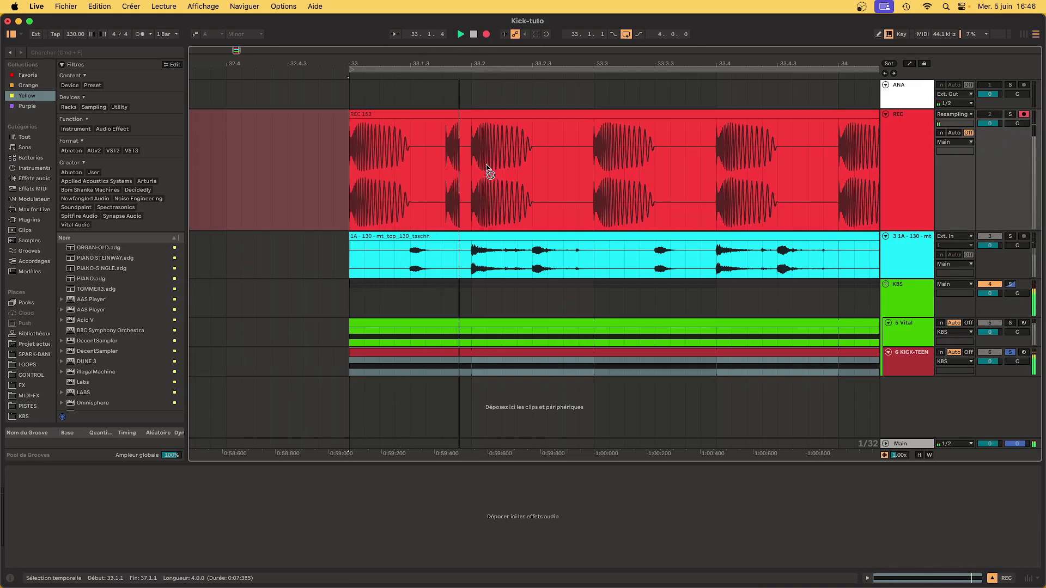
key(space)
scroll(486, 171, up, 3)
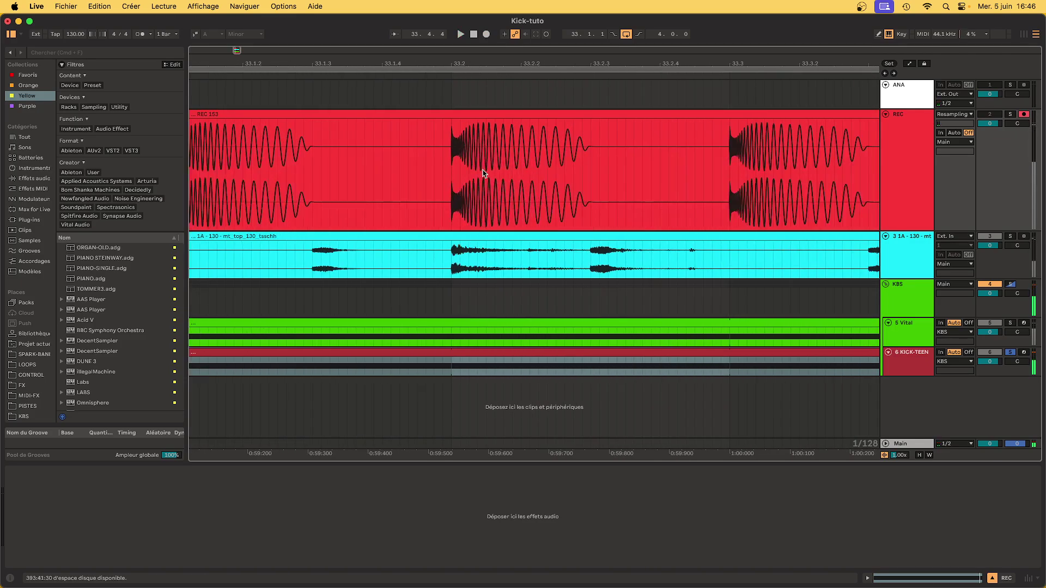
click(458, 365)
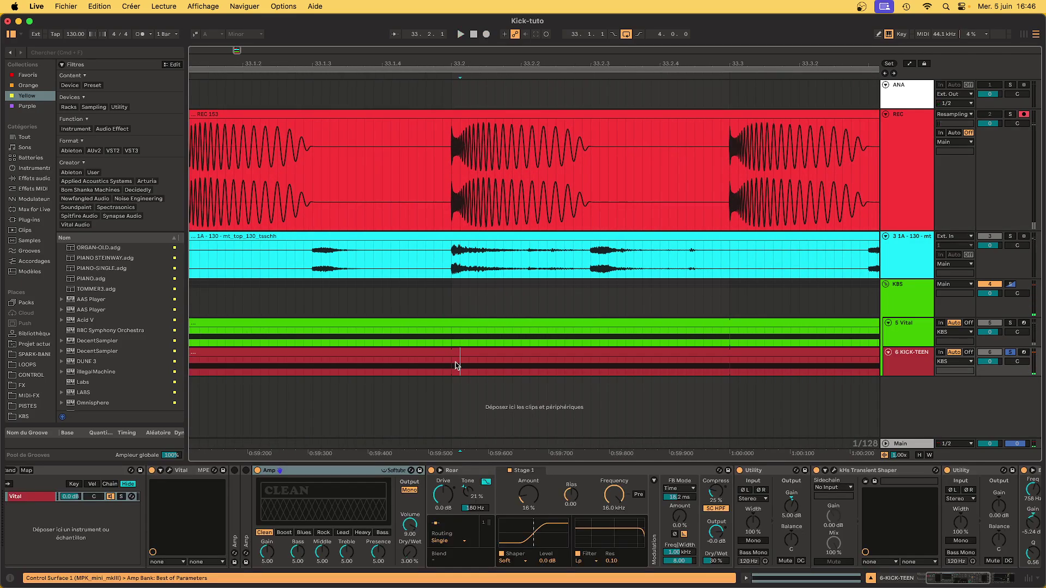
click(457, 366)
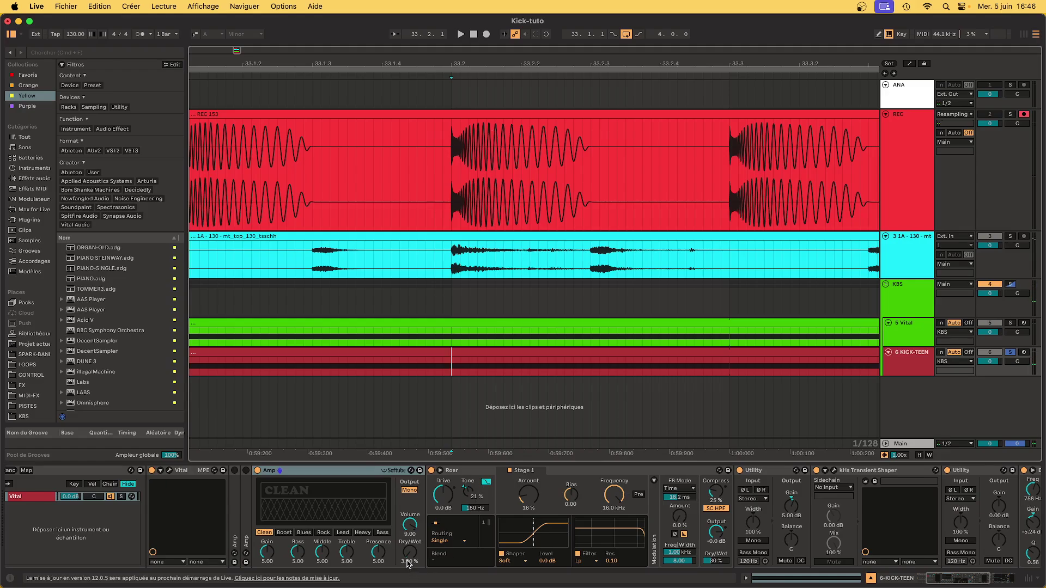
drag(407, 563, 408, 557)
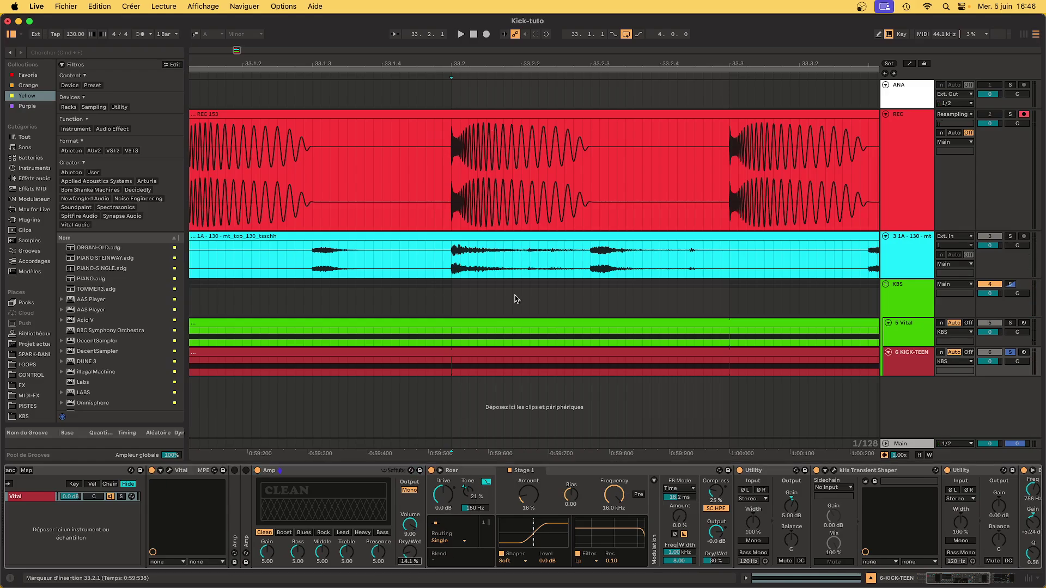
Record the REC 50 take, audition it at other Amp mixes, and select the take
click(487, 36)
key(space)
super+scroll(481, 202, up, 3)
super+scroll(471, 187, down, 5)
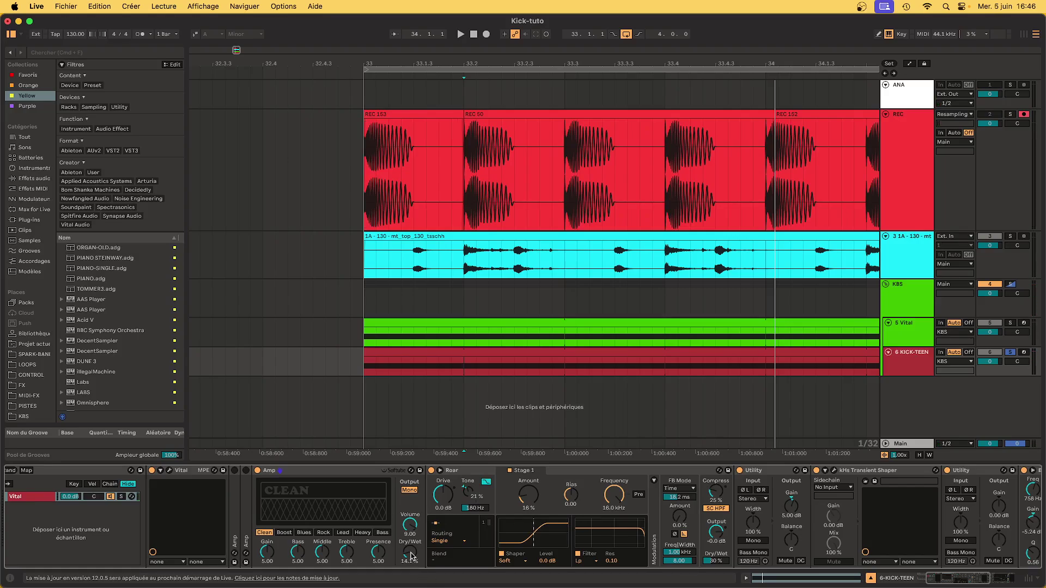
key(space)
drag(411, 558, 411, 573)
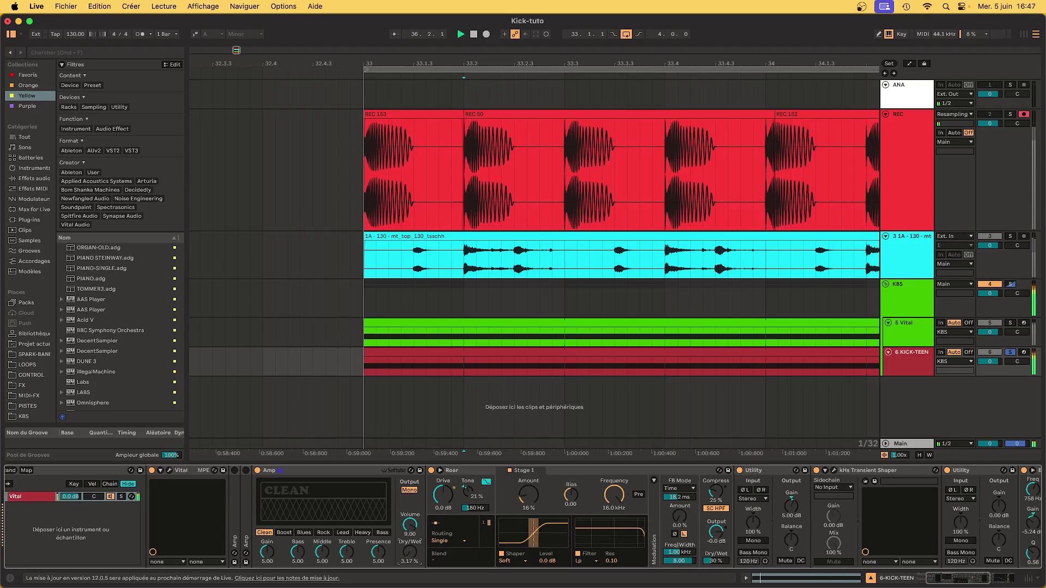
key(space)
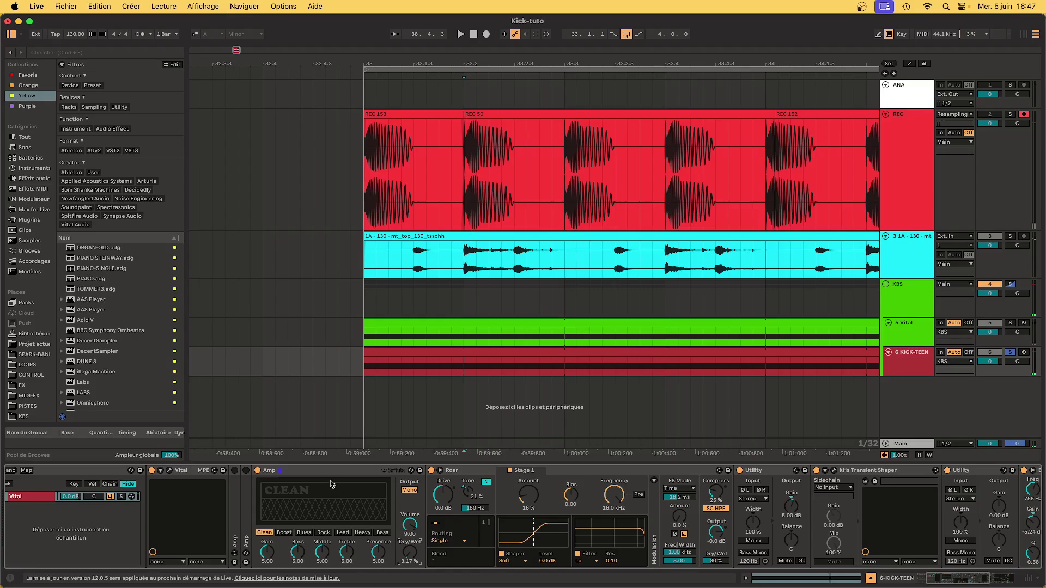
click(418, 115)
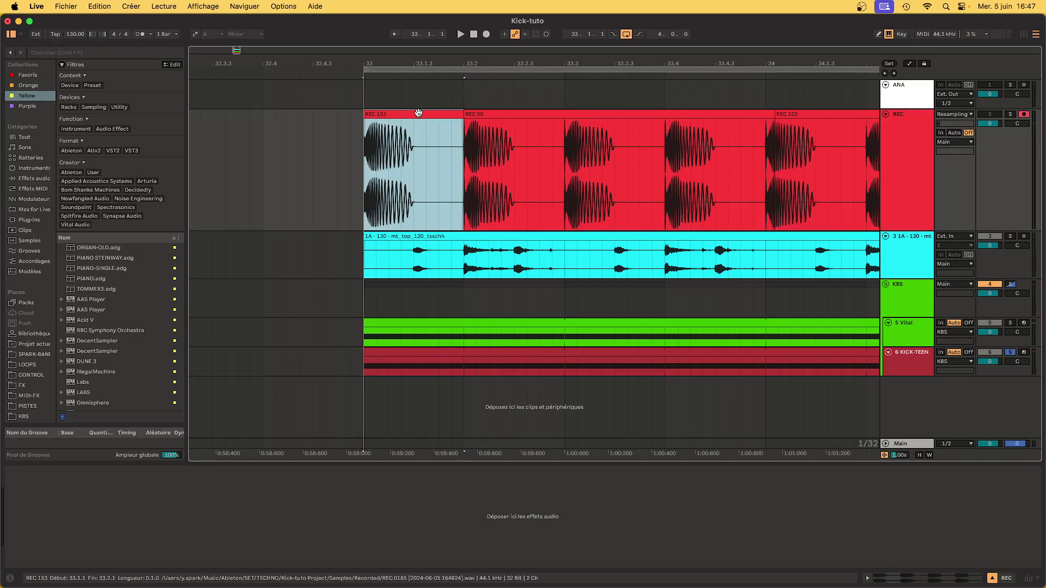
Record the REC 154 take at bar 33, then select the KICK-TEEN Roar device
click(486, 38)
key(space)
scroll(470, 182, up, 5)
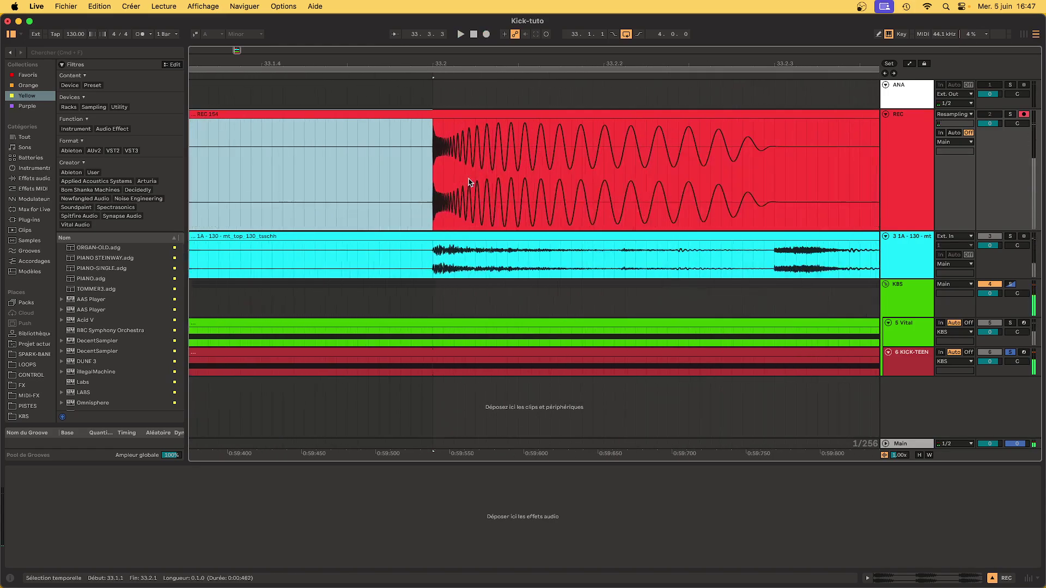
scroll(470, 182, down, 5)
scroll(451, 175, down, 1)
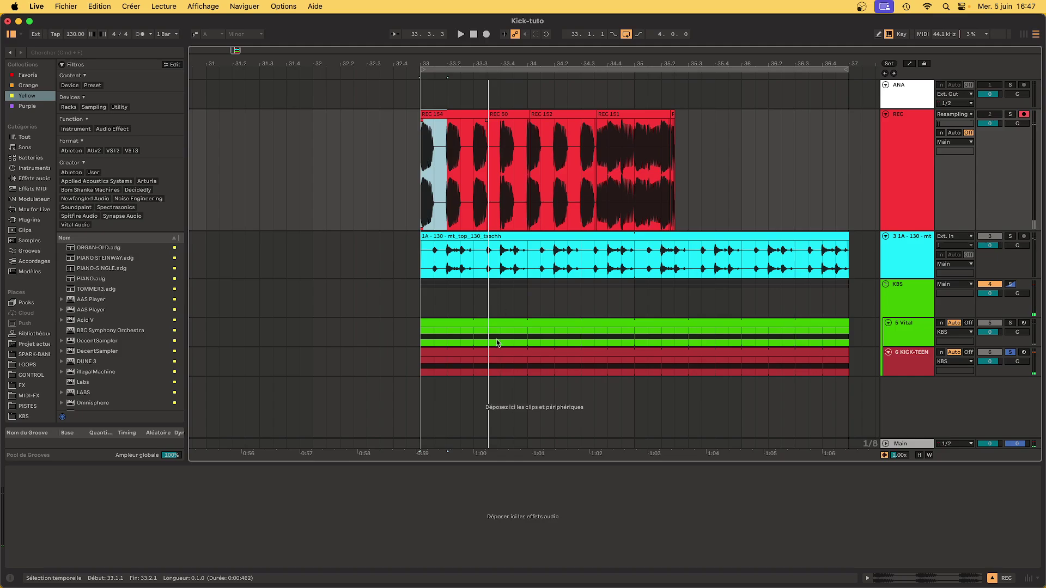
click(478, 366)
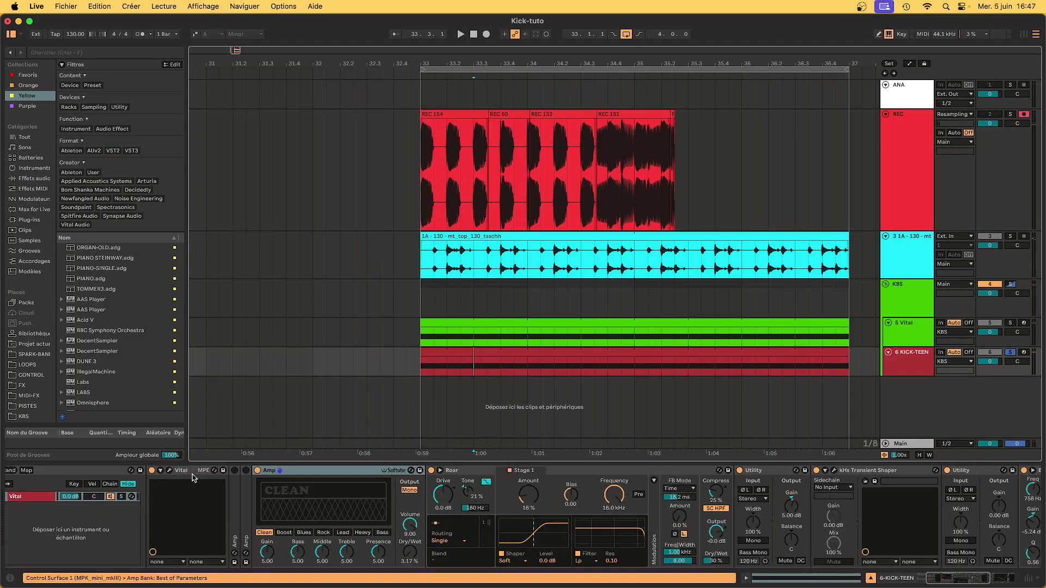
click(302, 477)
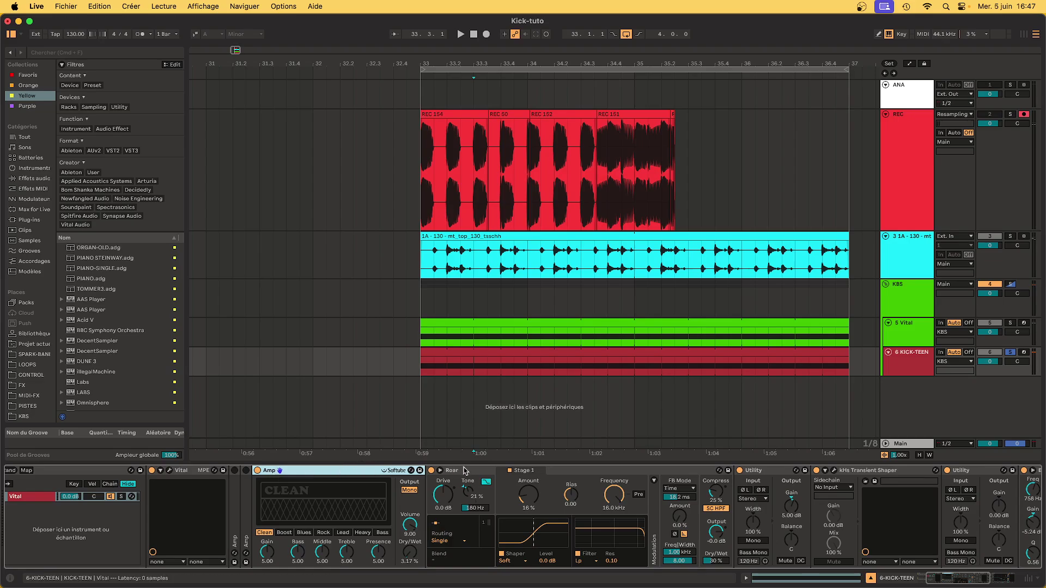
click(465, 471)
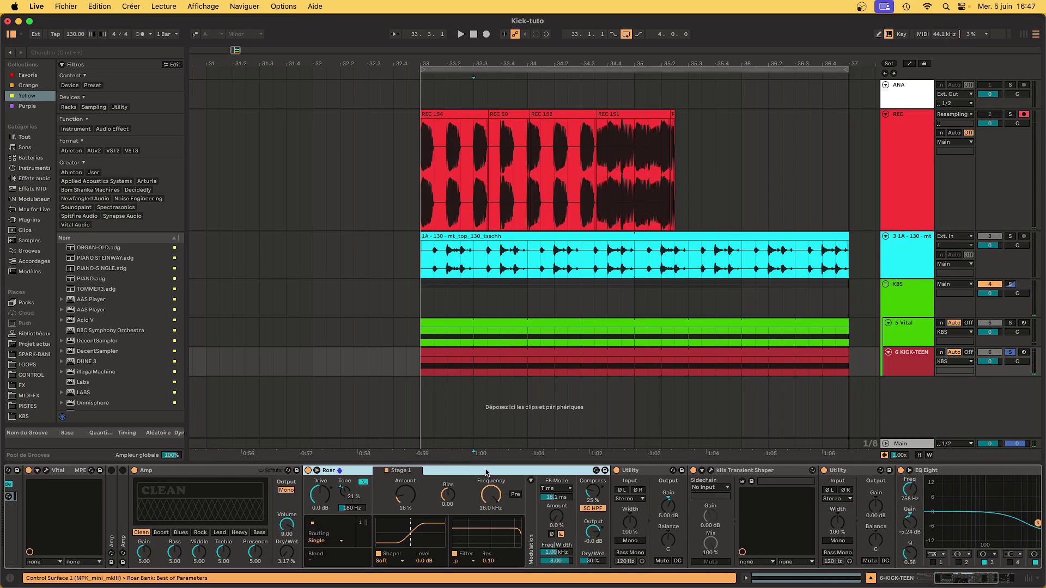
click(405, 502)
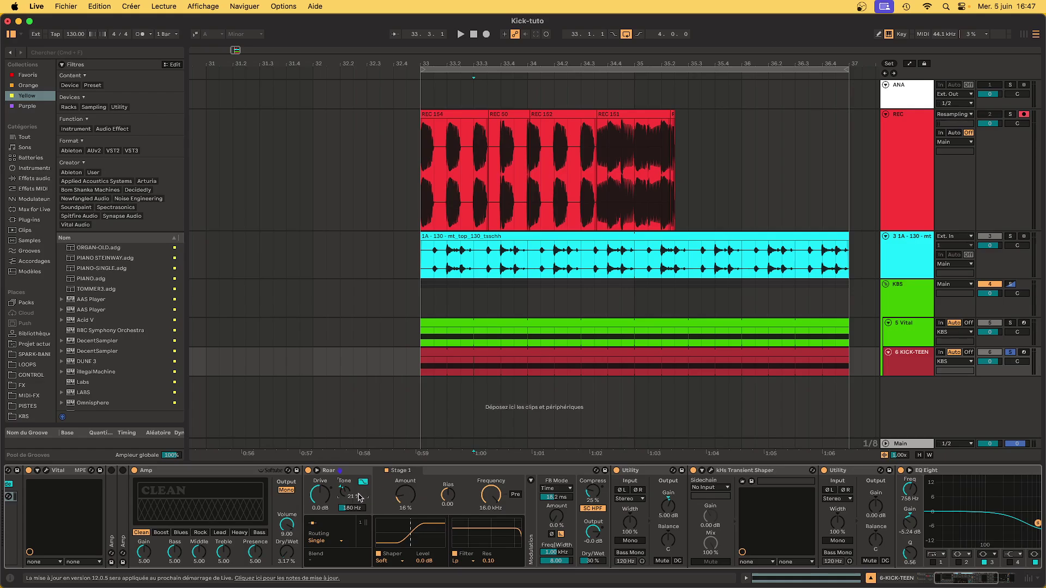
key(space)
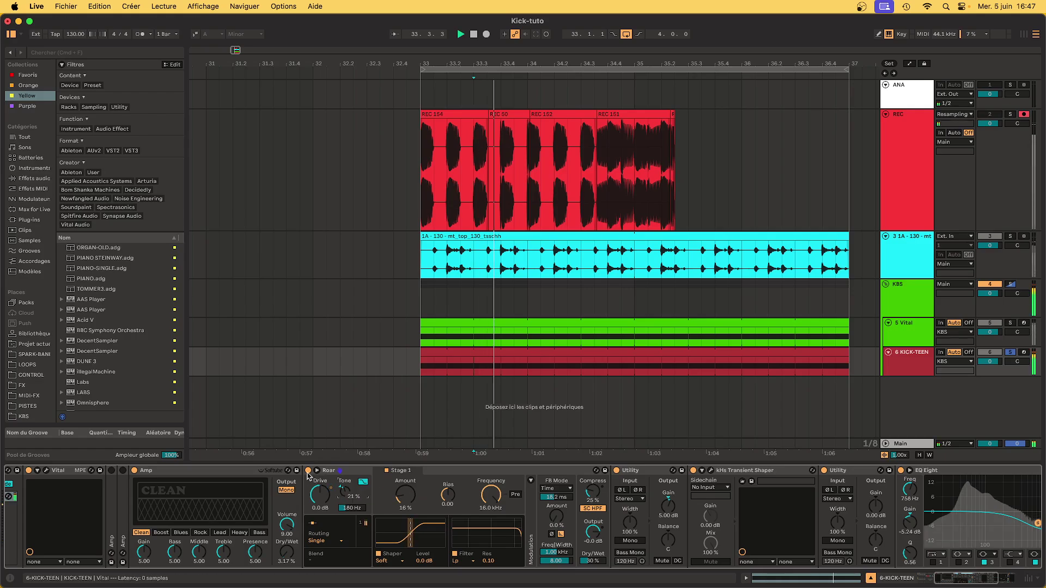
click(308, 472)
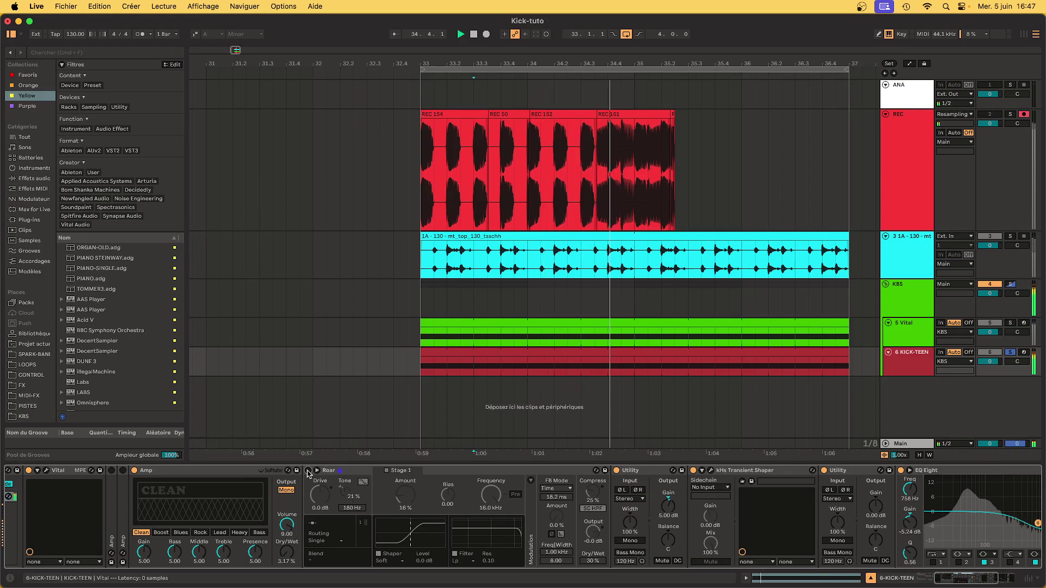
click(308, 472)
key(space)
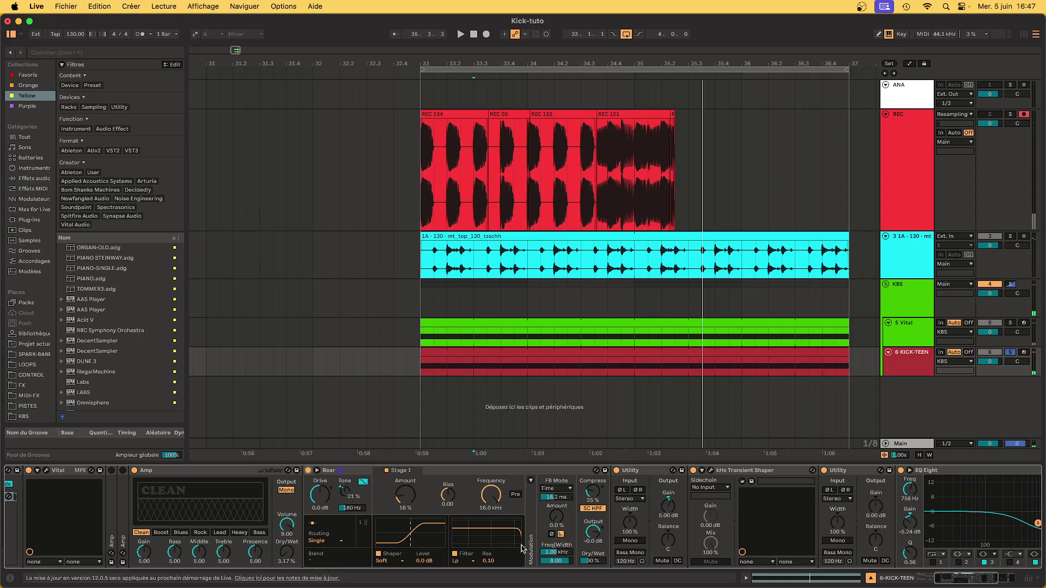
scroll(344, 507, right, 5)
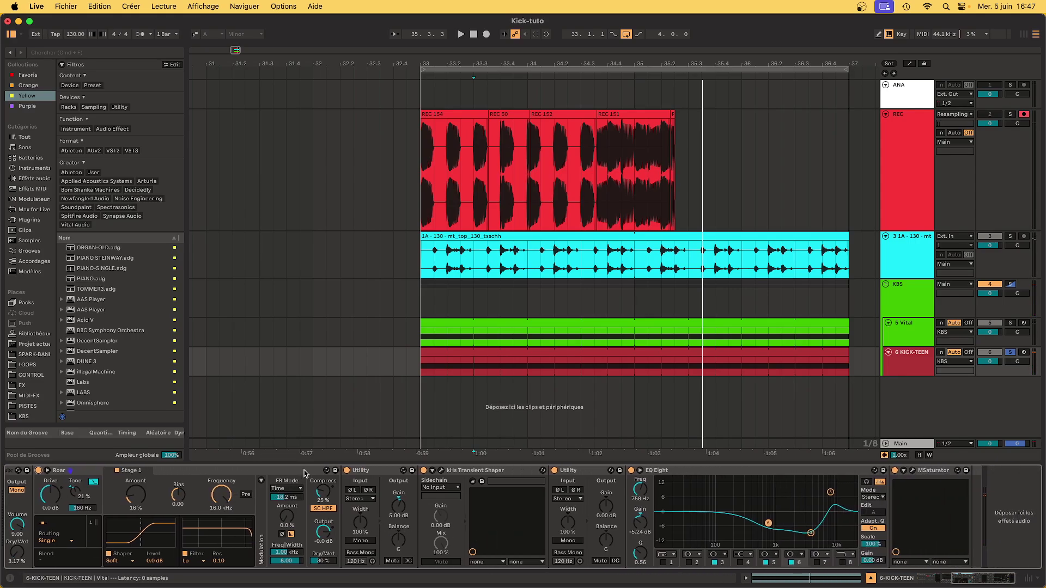
click(169, 507)
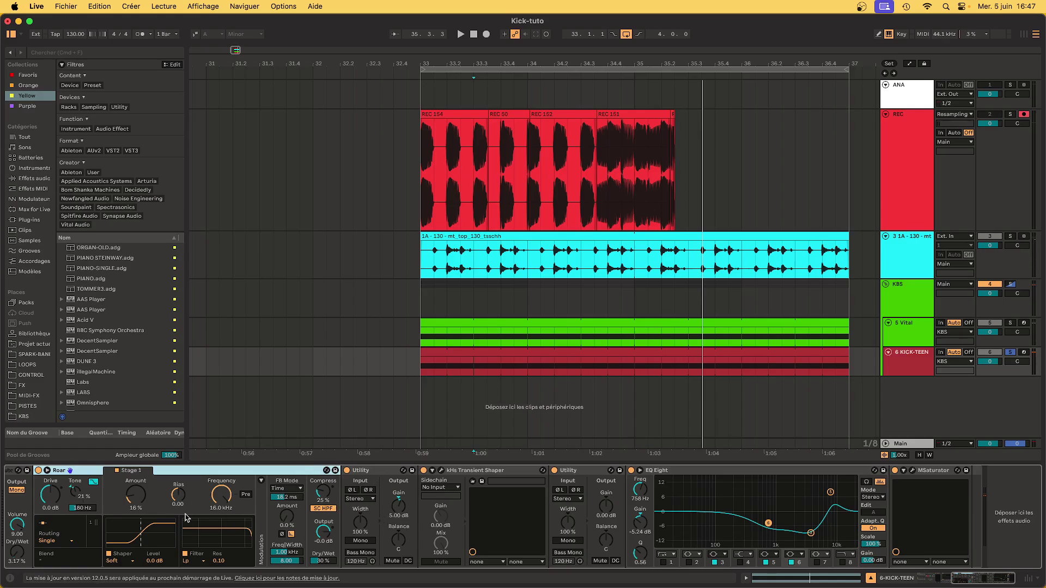
scroll(187, 517, left, 2)
scroll(322, 491, left, 4)
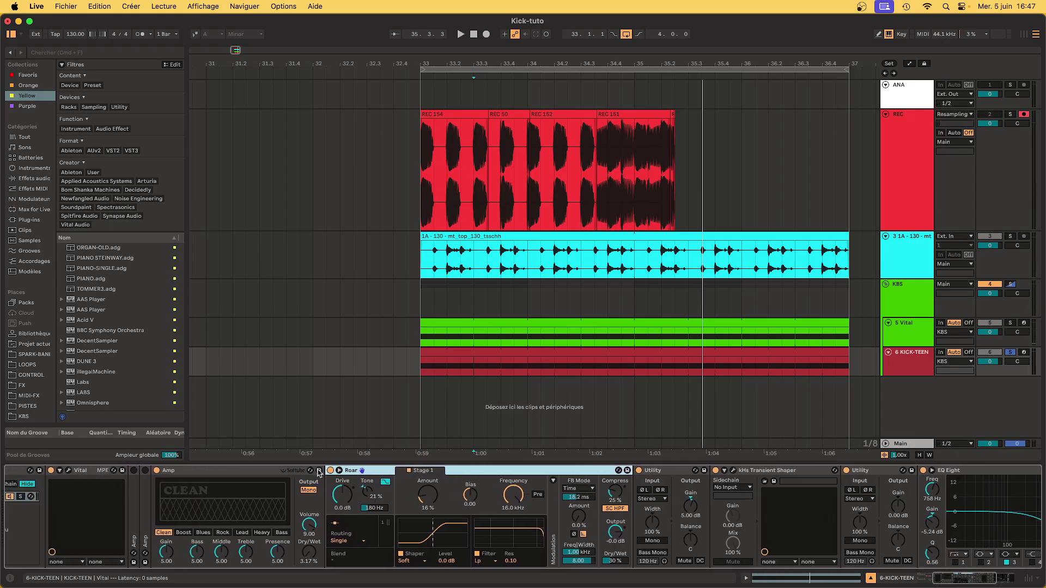
scroll(323, 474, left, 1)
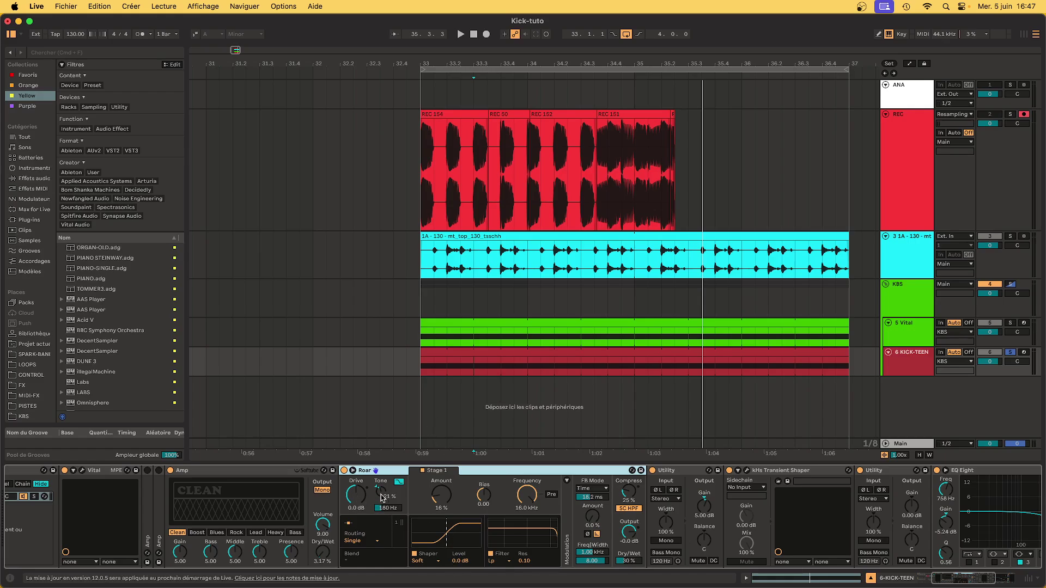
Tweak Roar's Amount and Drive during playback, leaving Amount near 21% and Drive at 0 dB
click(442, 496)
key(space)
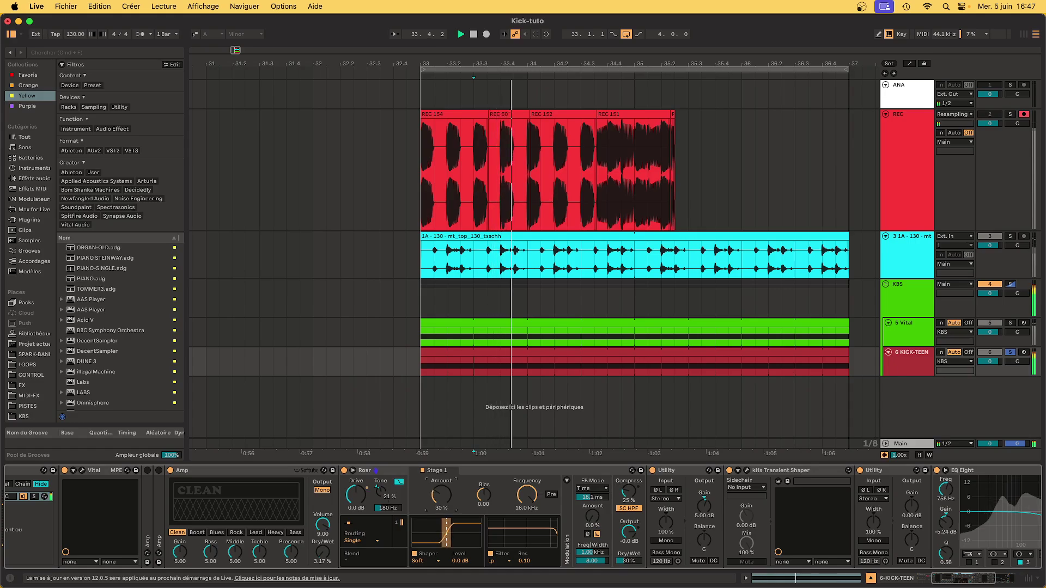
drag(444, 500, 443, 479)
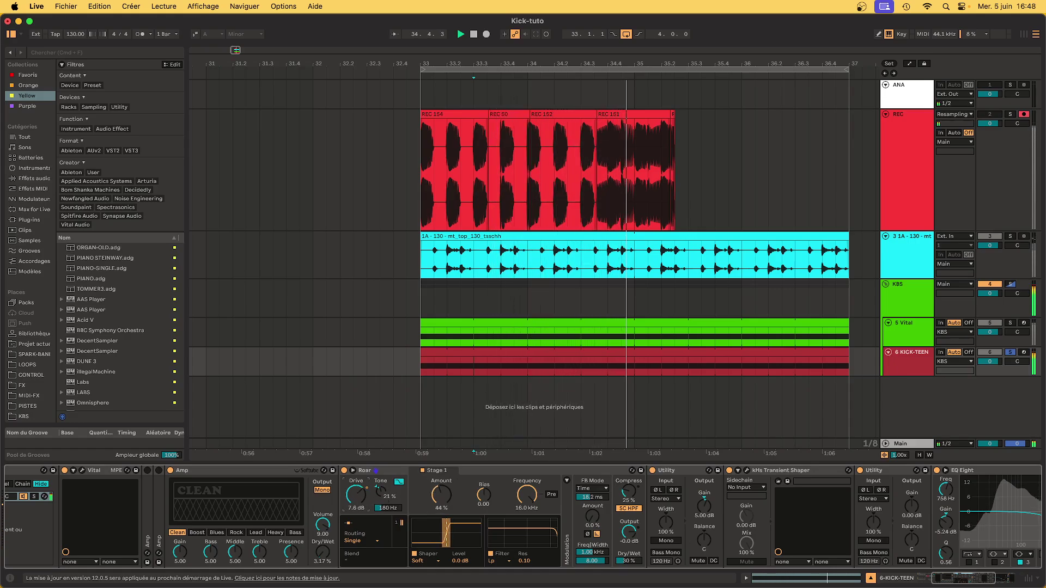
drag(365, 496, 365, 470)
drag(441, 496, 441, 506)
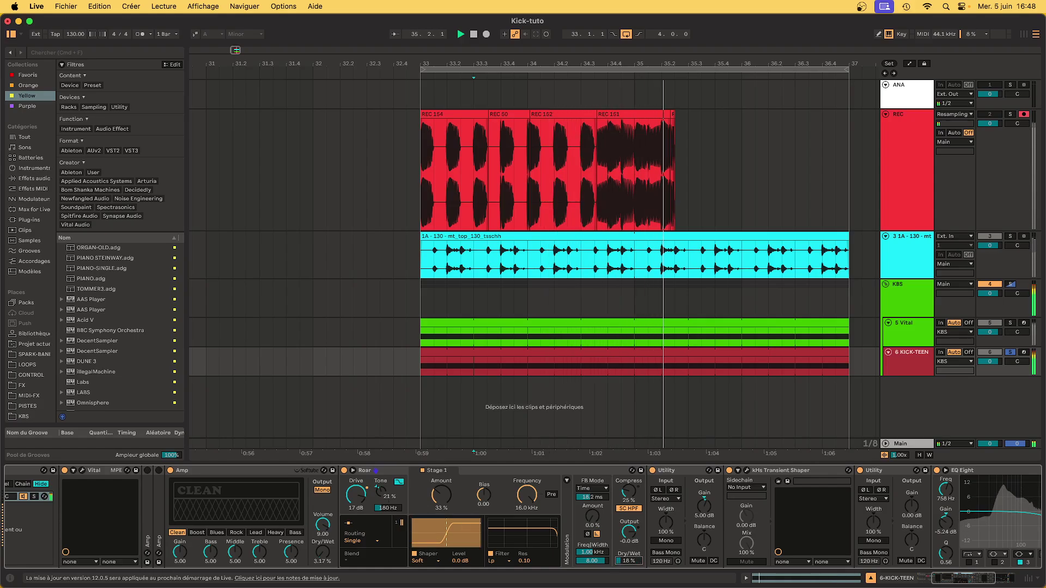
key(space)
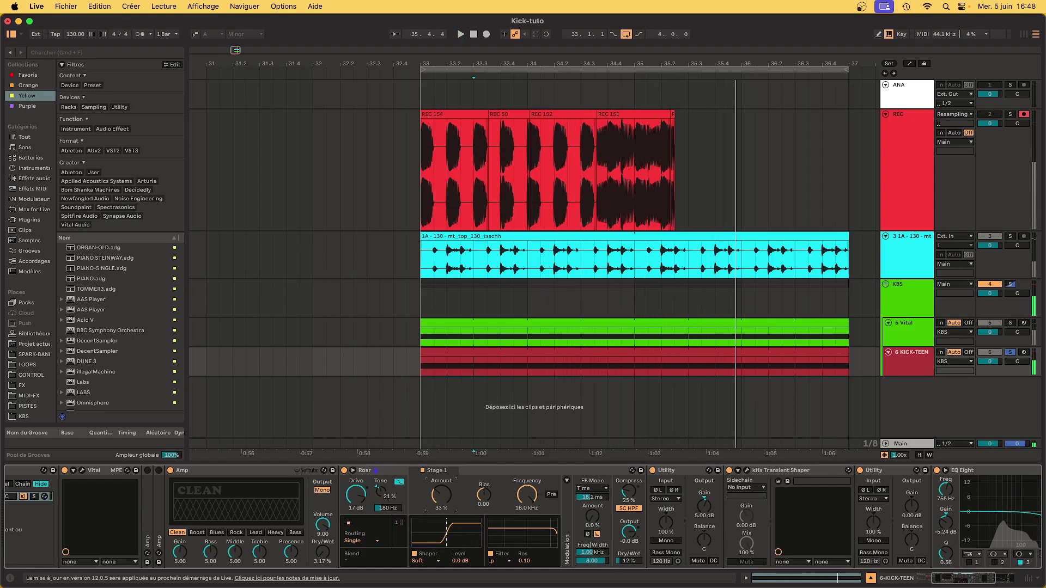
double_click(354, 501)
click(441, 479)
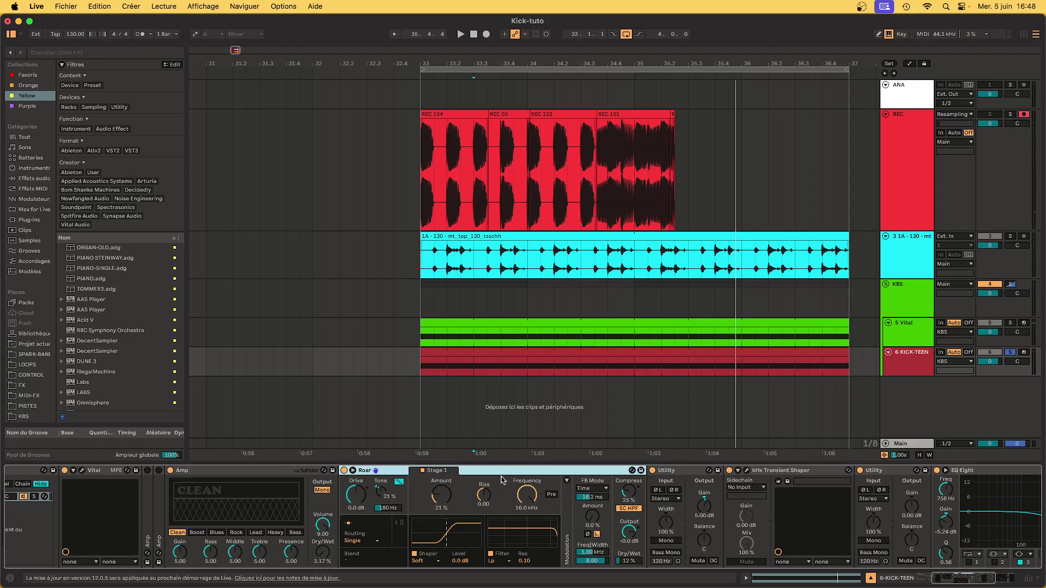
scroll(515, 491, right, 2)
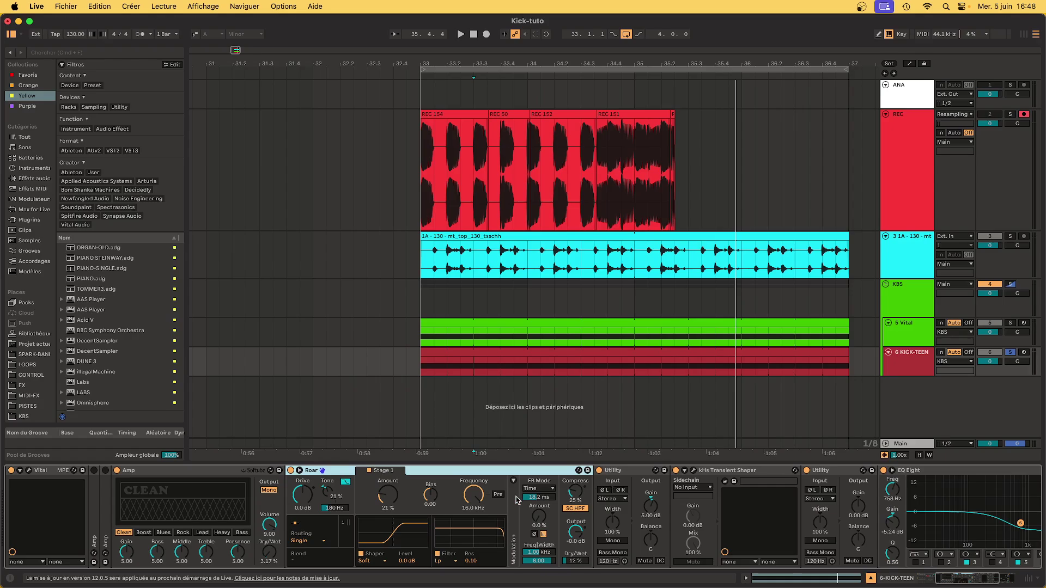
scroll(554, 500, right, 5)
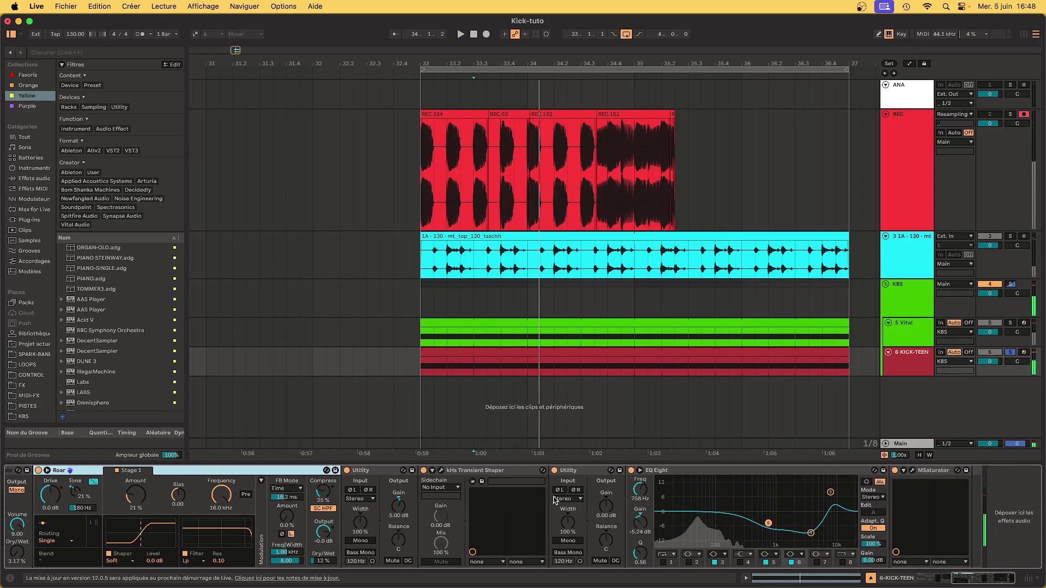
Delete the second Utility, open the Transient Shaper's window, and select EQ Eight
click(374, 472)
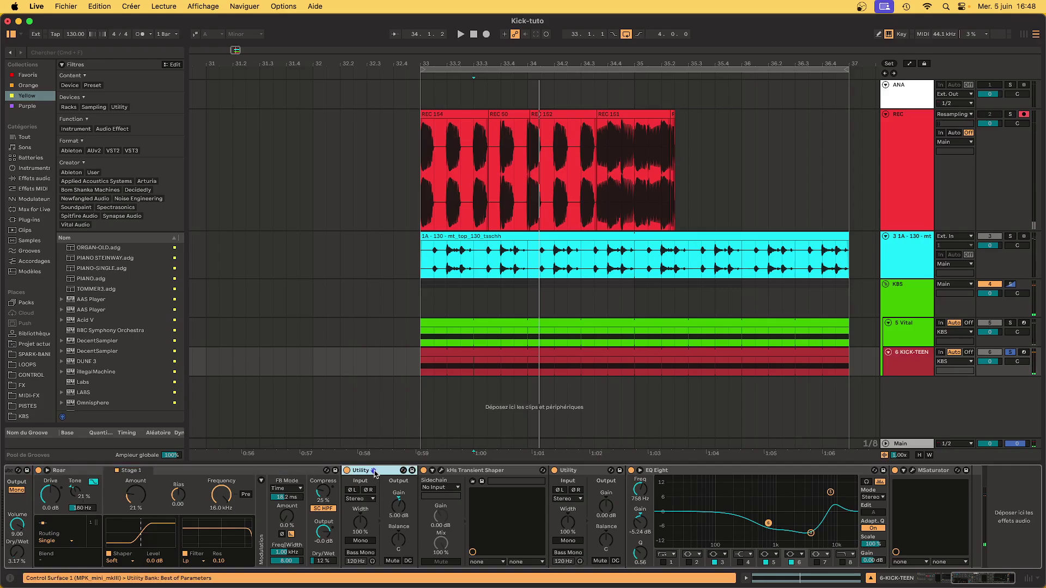
click(593, 470)
key(Delete)
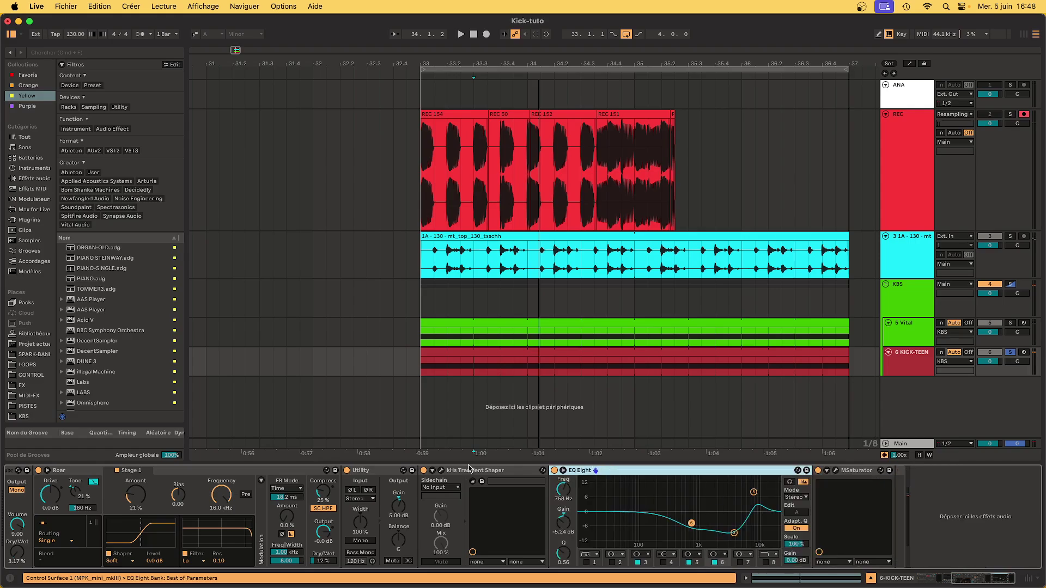
click(380, 473)
click(442, 471)
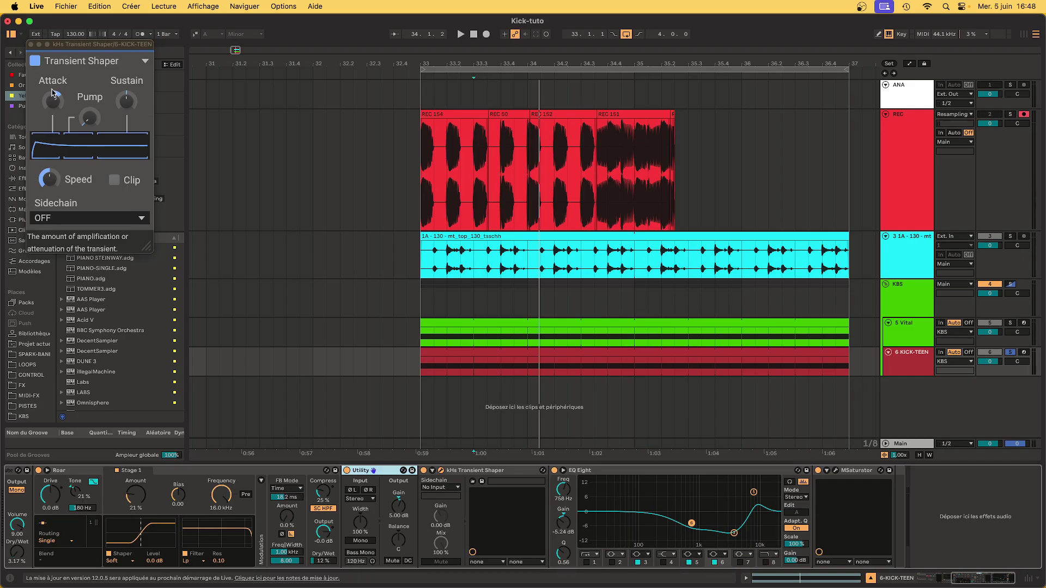
click(675, 480)
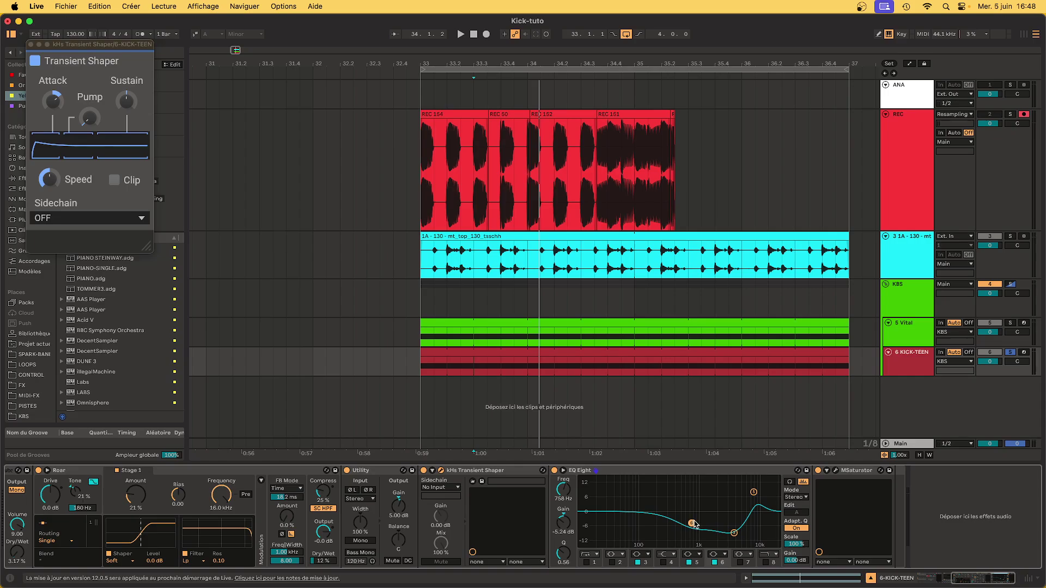
Audition a tall EQ Eight band 6 boost and inspect the 8.61 kHz high band
key(space)
mouse_move(693, 527)
mouse_down()
mouse_move(689, 478)
mouse_move(692, 523)
mouse_up()
key(space)
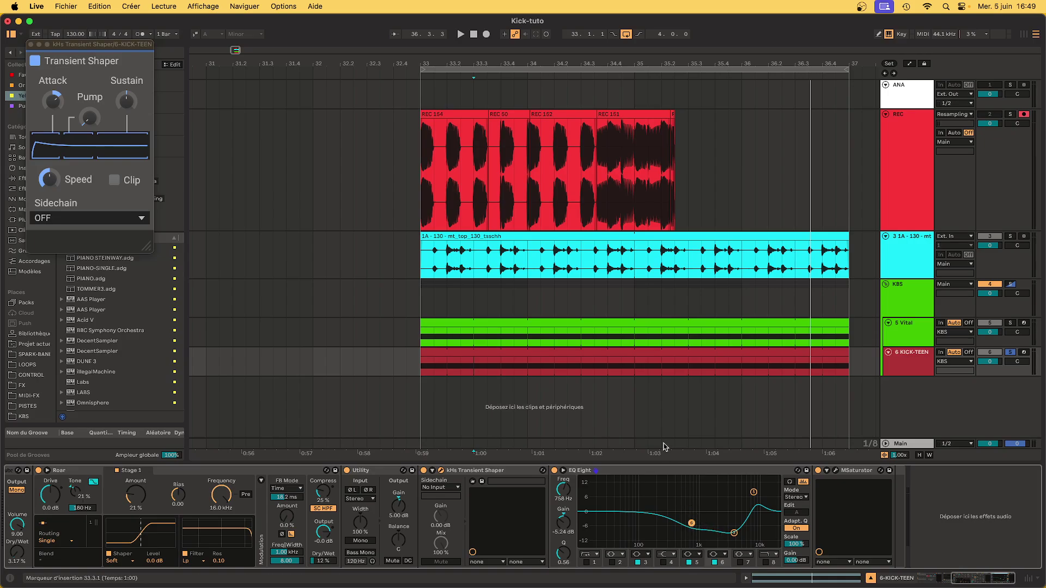
click(734, 533)
click(754, 494)
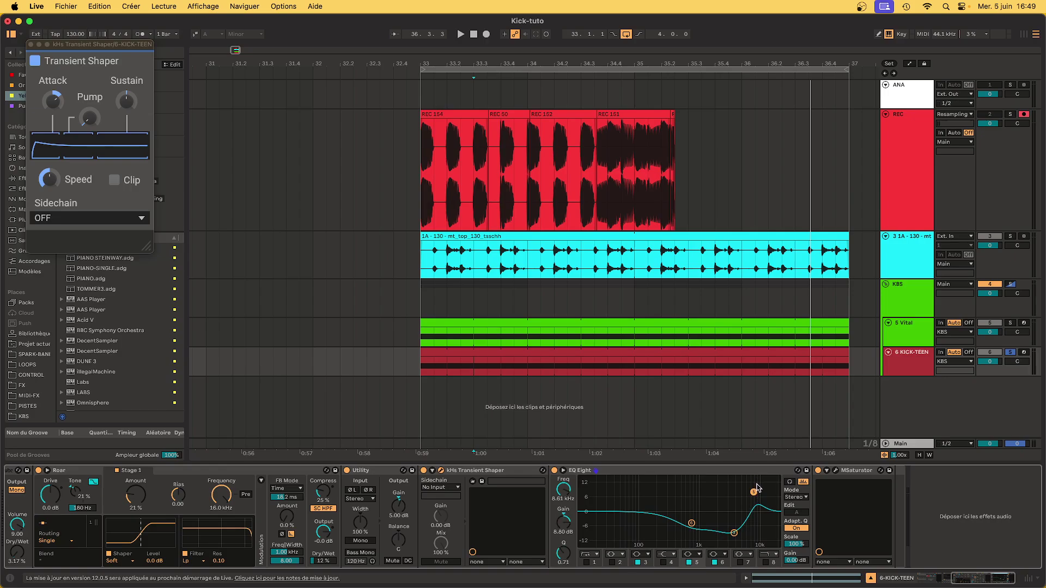
Compare the kick with EQ Eight bypassed, enable band 5, and turn band 3 off
key(space)
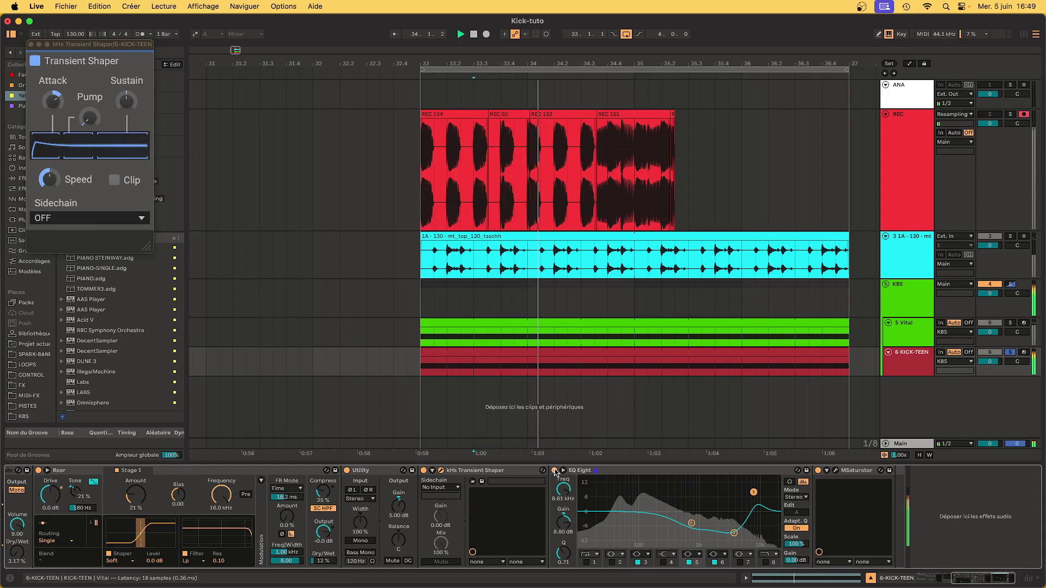
click(555, 471)
click(556, 472)
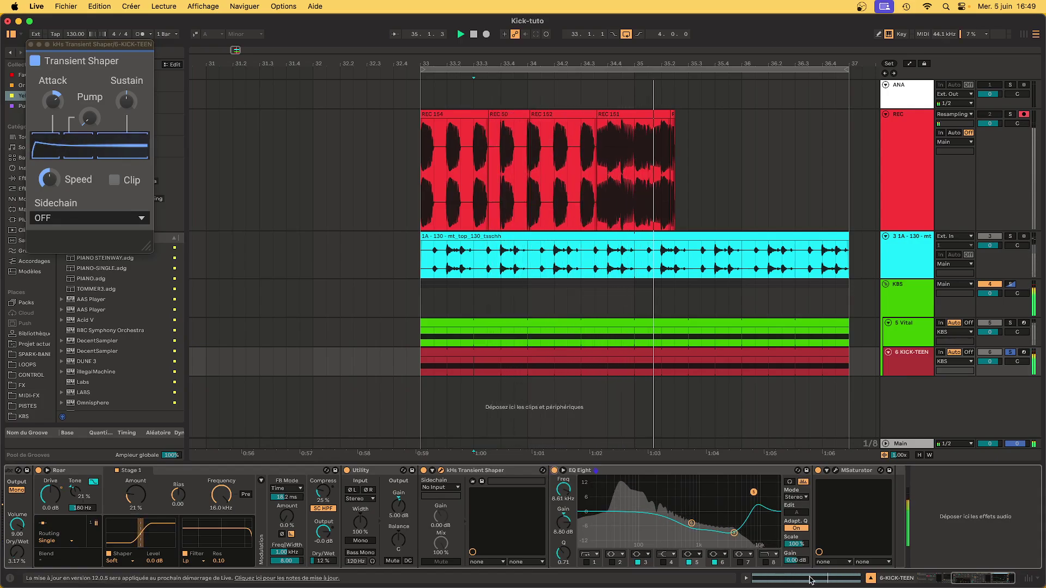
click(715, 563)
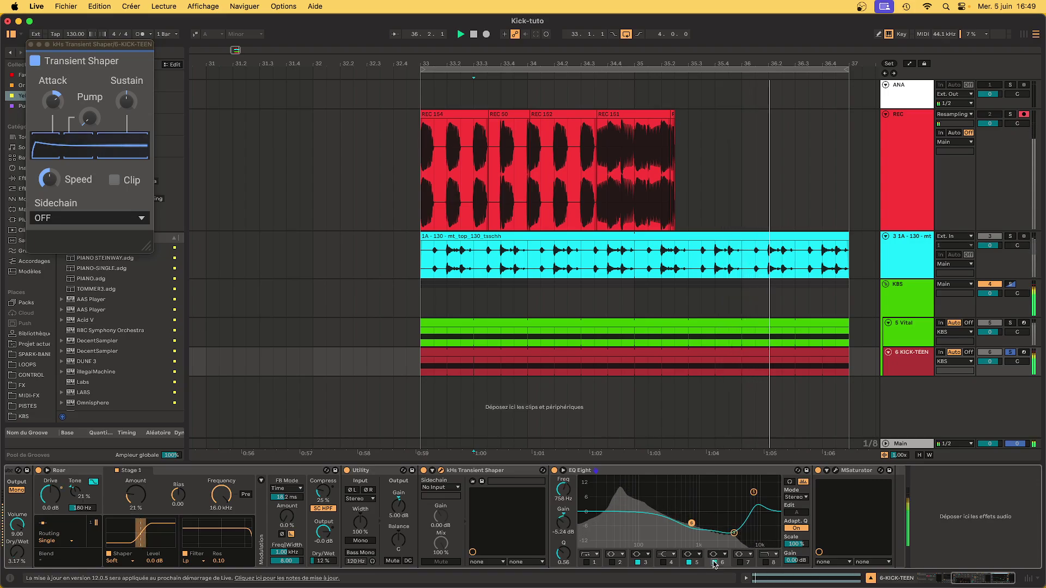
click(687, 565)
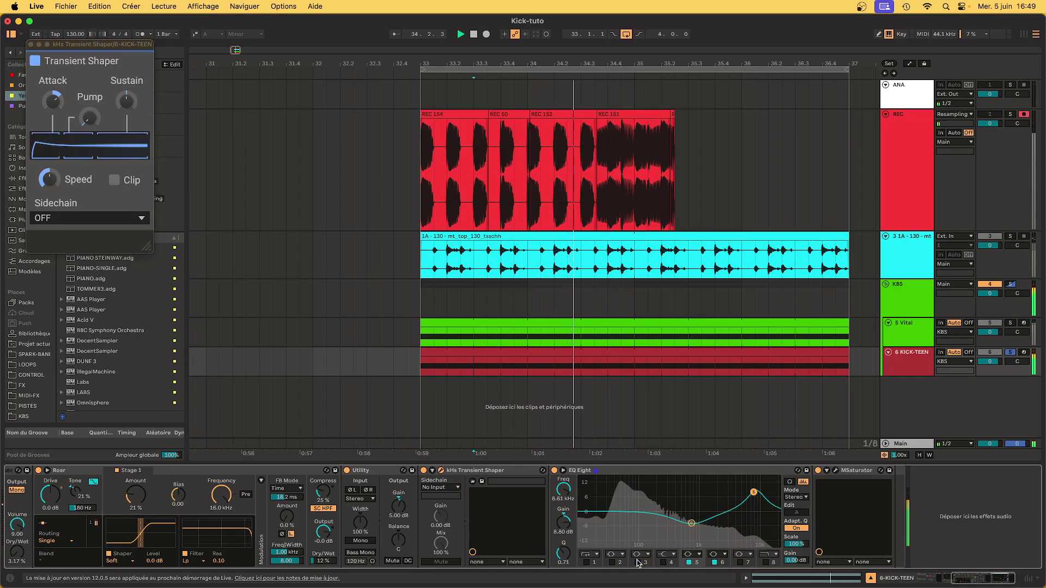
click(638, 562)
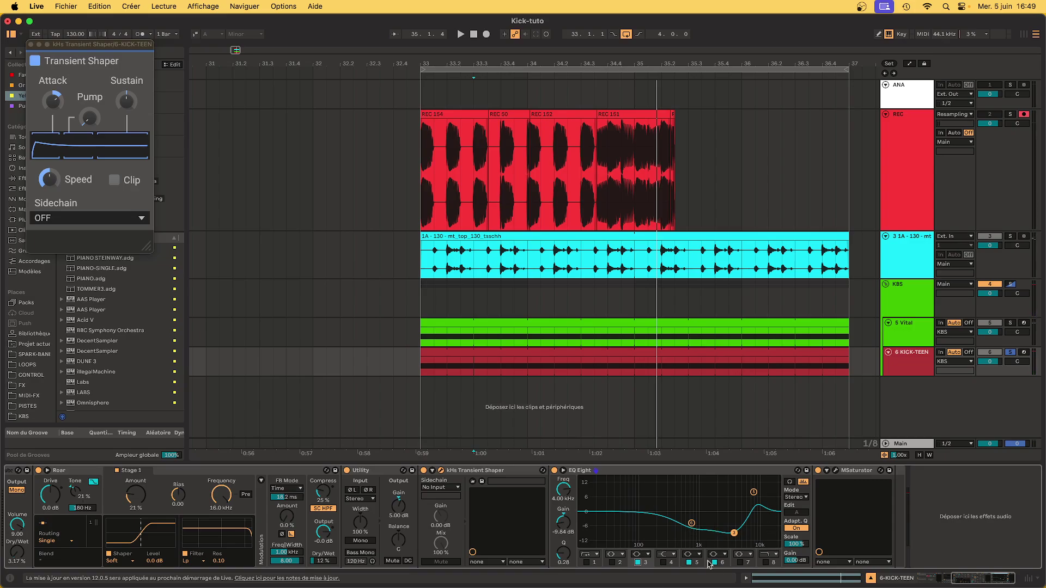
scroll(675, 539, left, 10)
scroll(675, 539, left, 1)
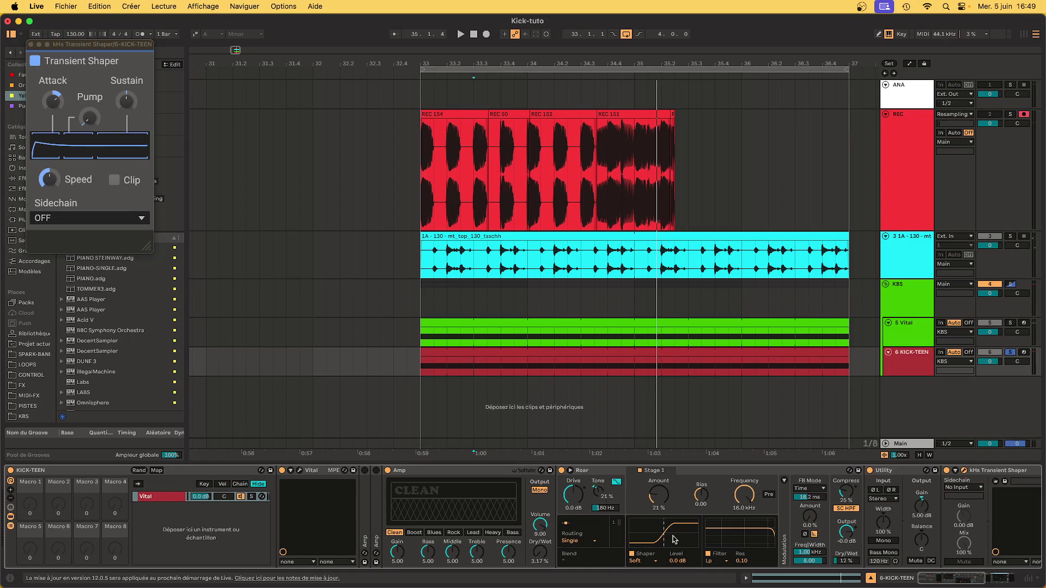
Reopen the kick's Vital synth, raise the ENV 1 decay and nudge the release slightly
click(301, 471)
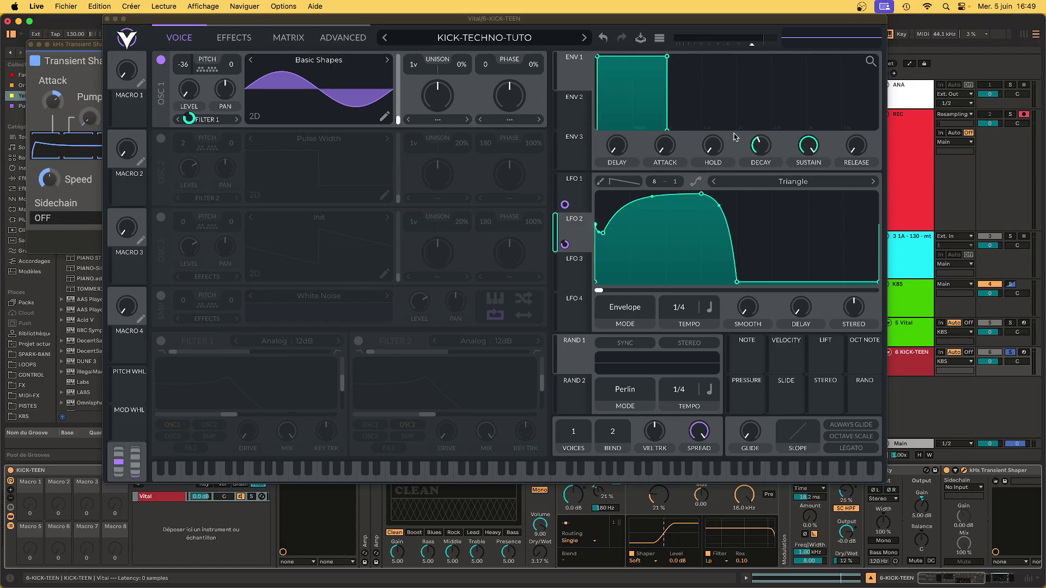
click(856, 151)
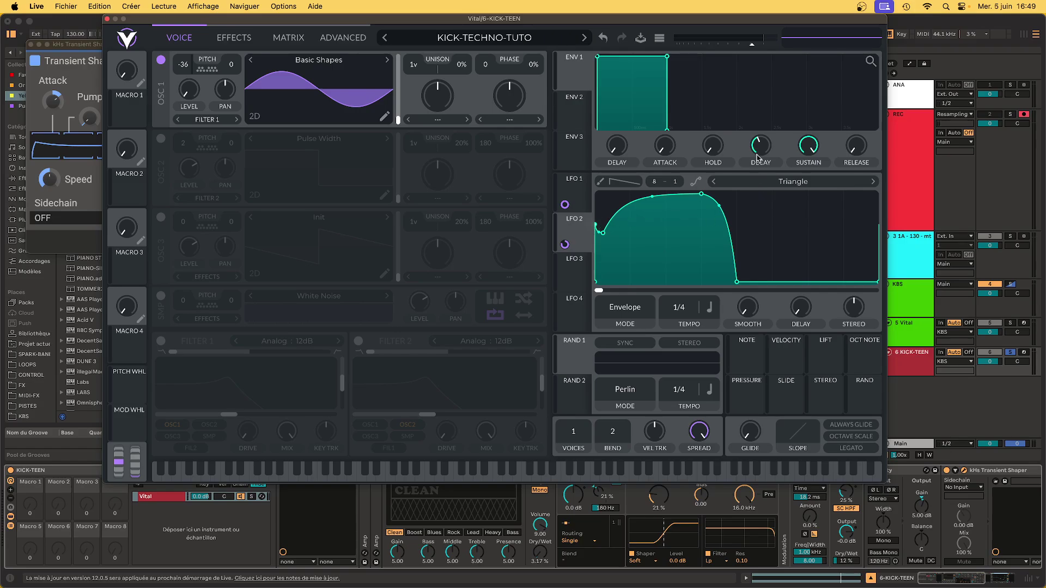
drag(760, 155, 758, 138)
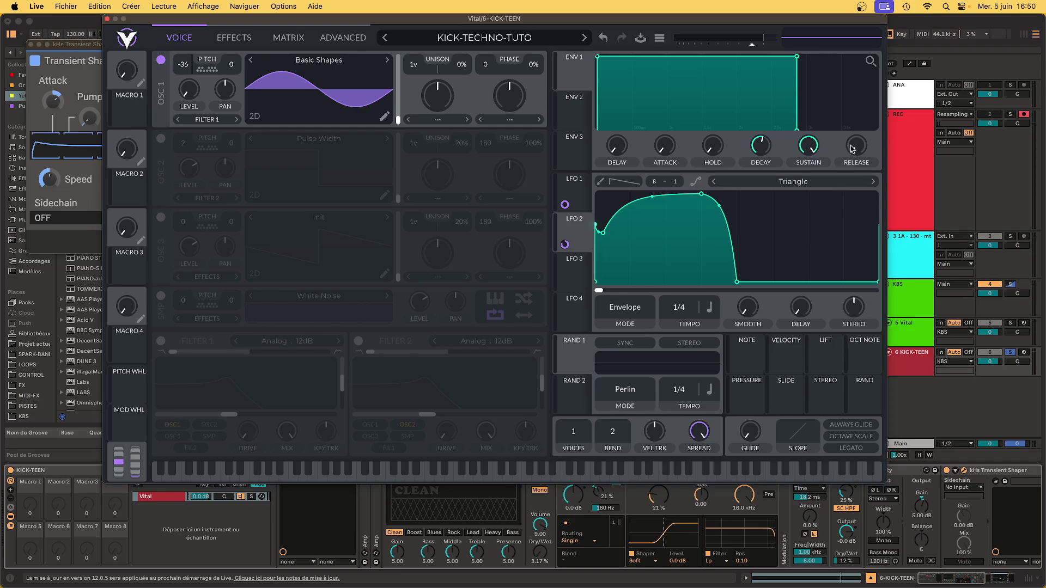
drag(854, 147, 848, 158)
Close the Vital window and display the KBS and then KICK-TEEN device chains
click(108, 18)
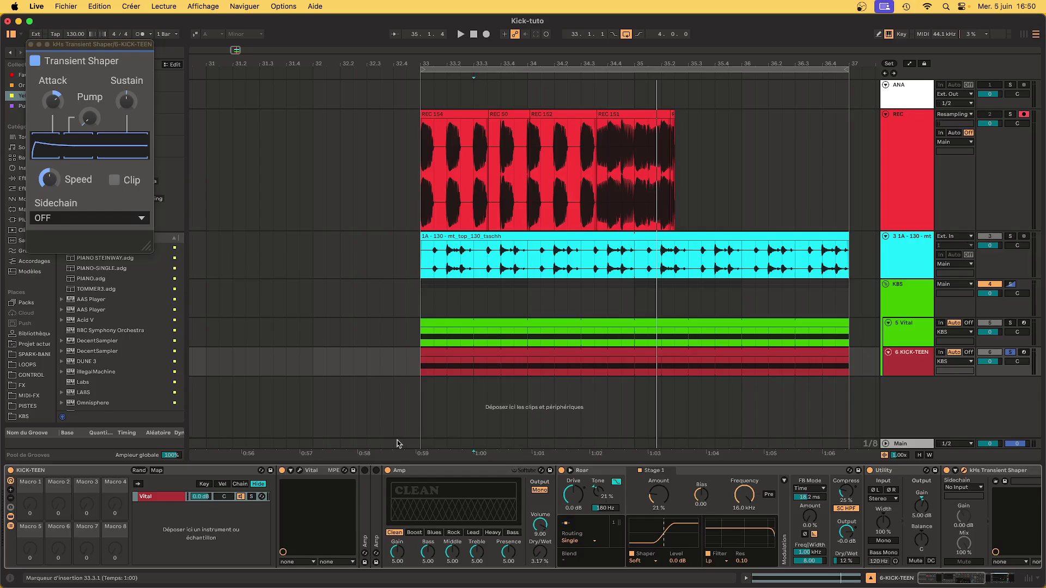
scroll(419, 508, right, 10)
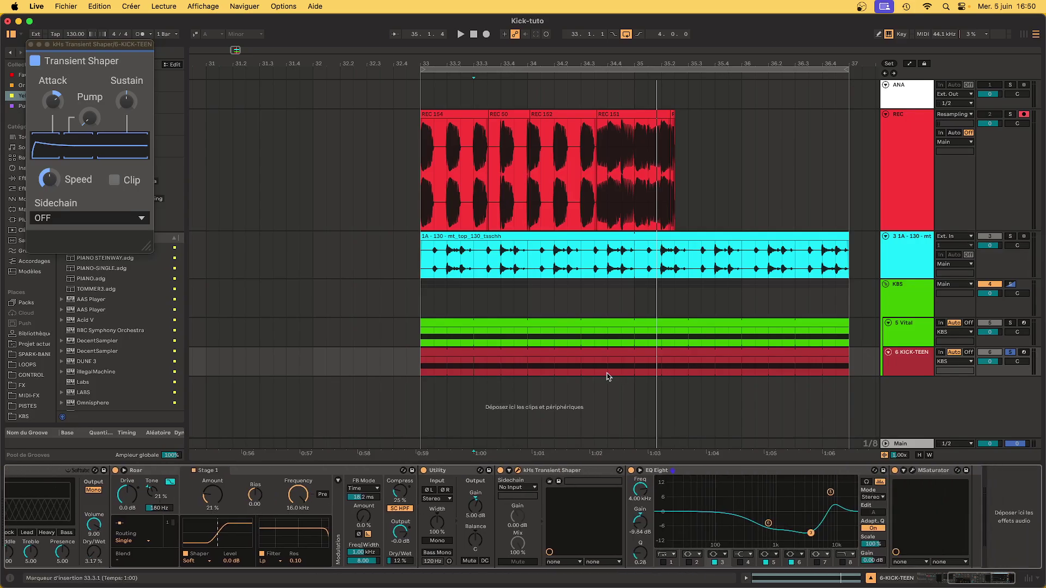
click(894, 310)
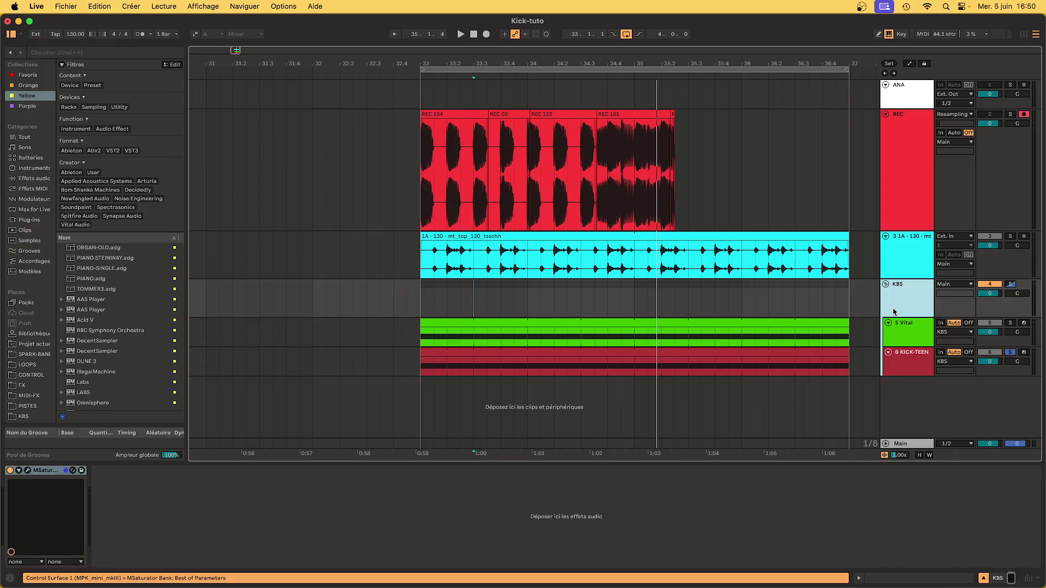
click(907, 373)
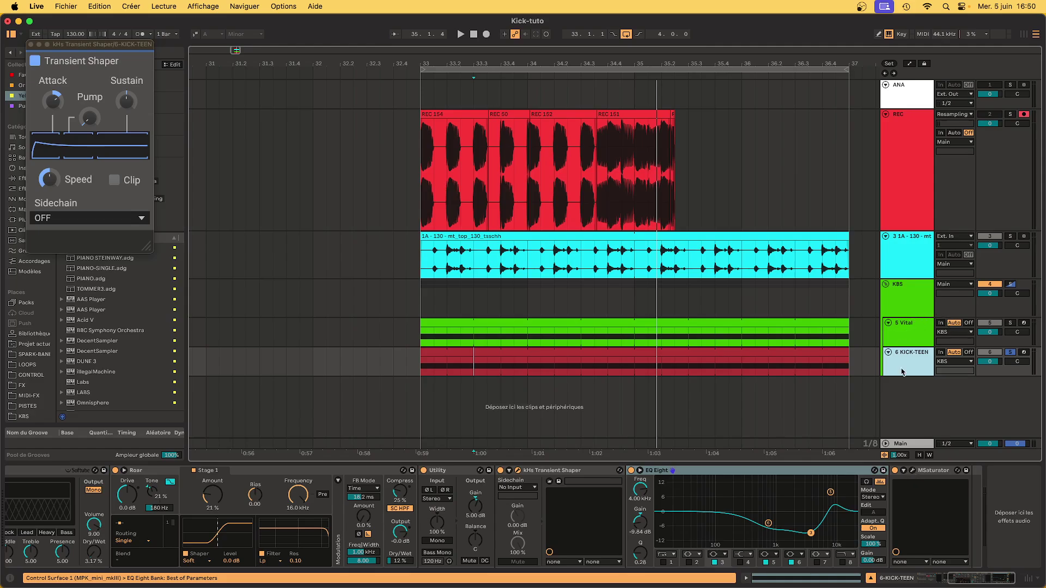
Open KICK-TEEN's MSaturator window, move it aside, then close it
click(913, 472)
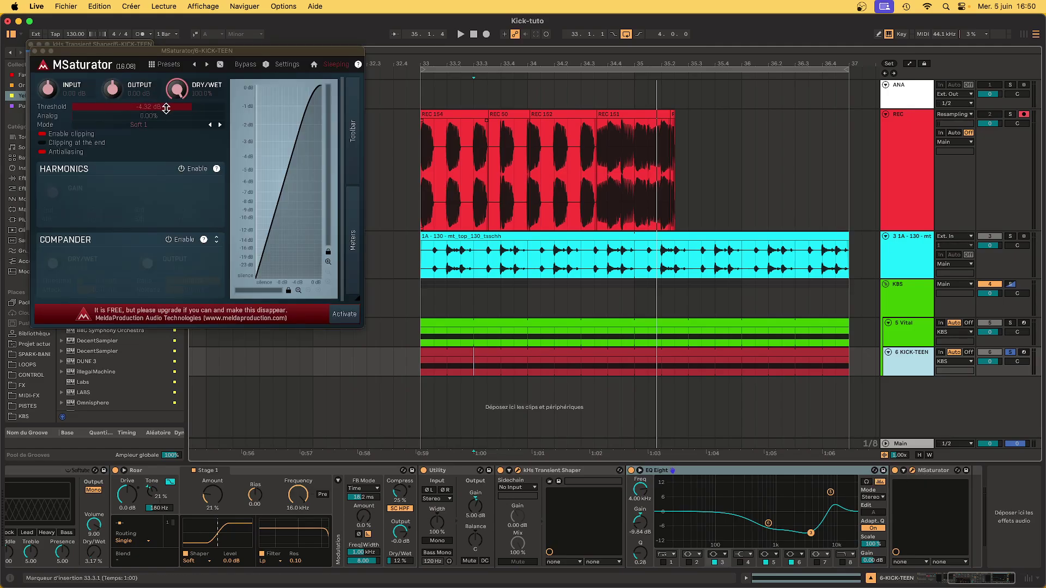
drag(192, 54, 240, 80)
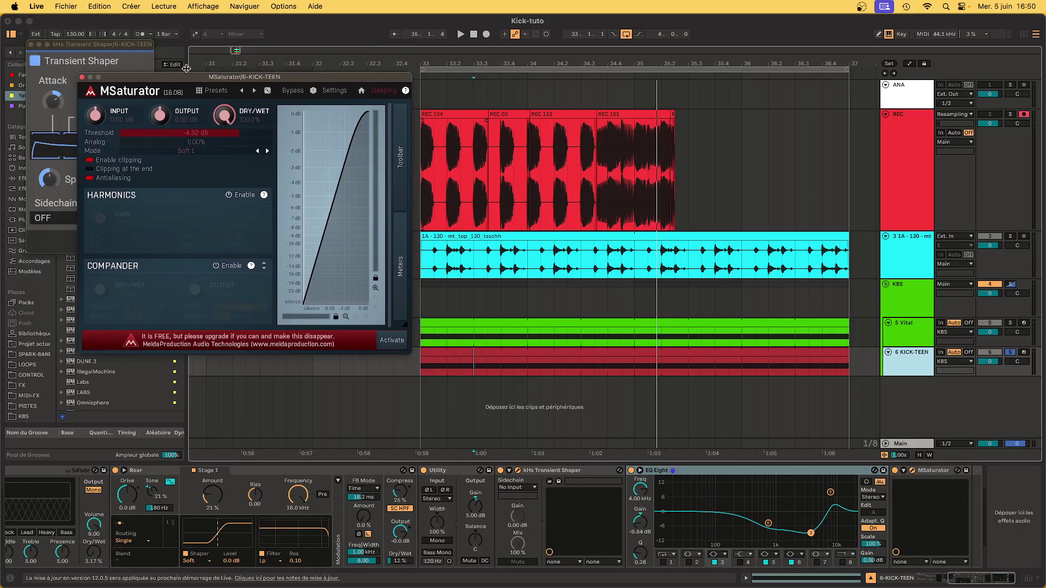
click(80, 78)
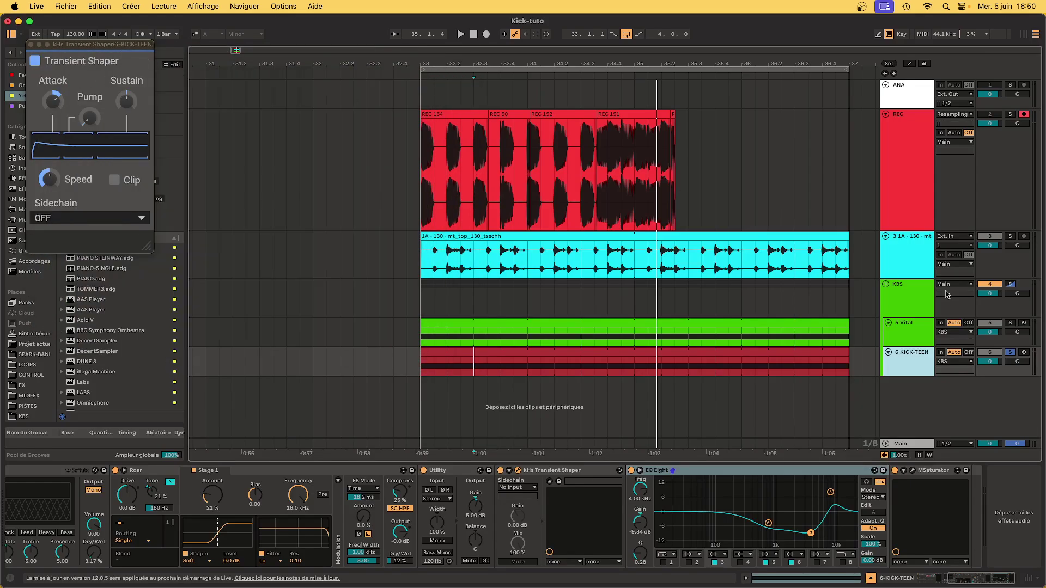
Browse the Vital, KICK-TEEN and KBS device chains, then open KBS's MSaturator settings
click(913, 304)
click(909, 331)
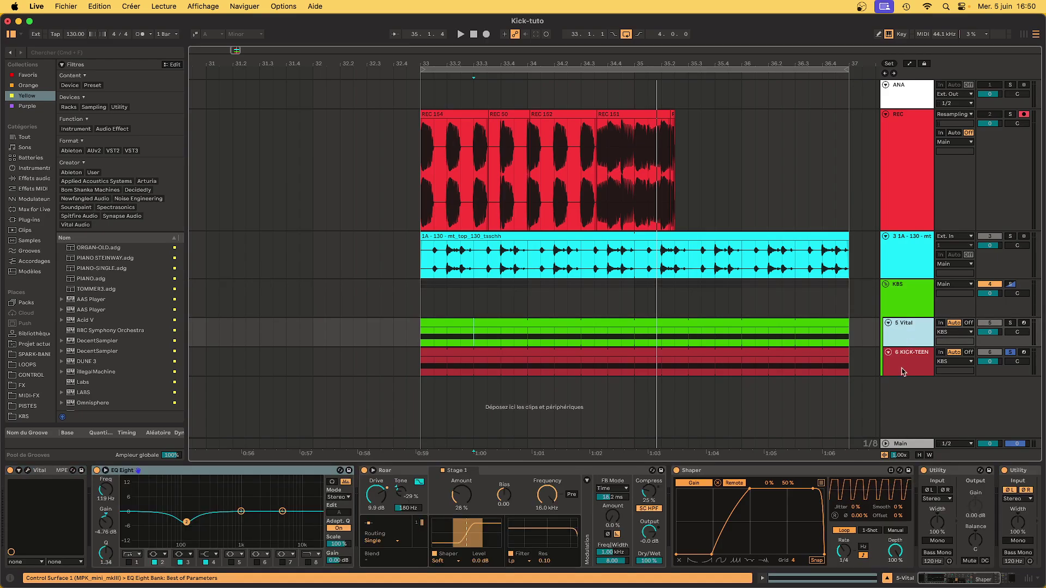
click(902, 375)
click(903, 302)
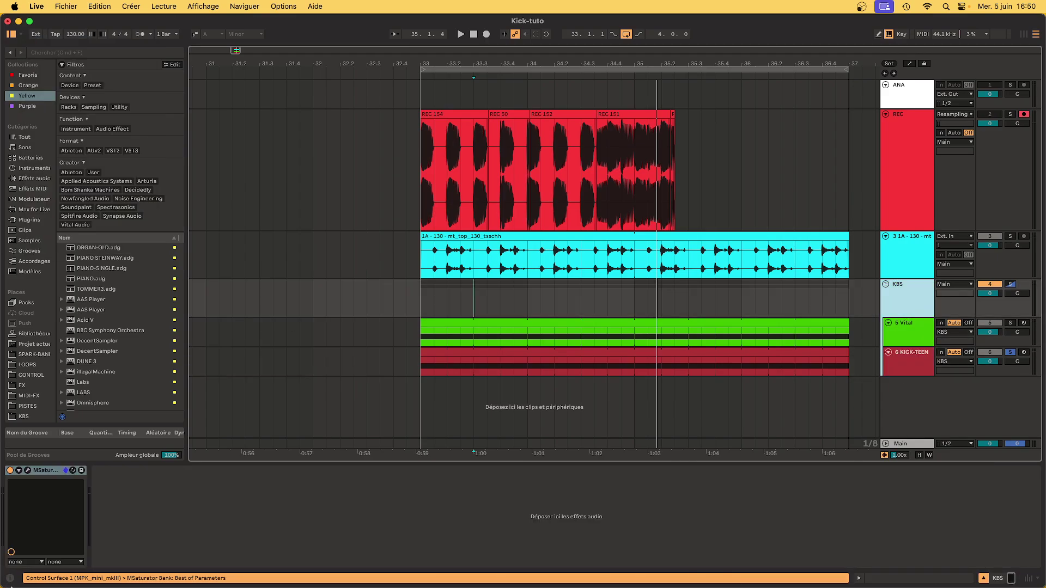
click(27, 471)
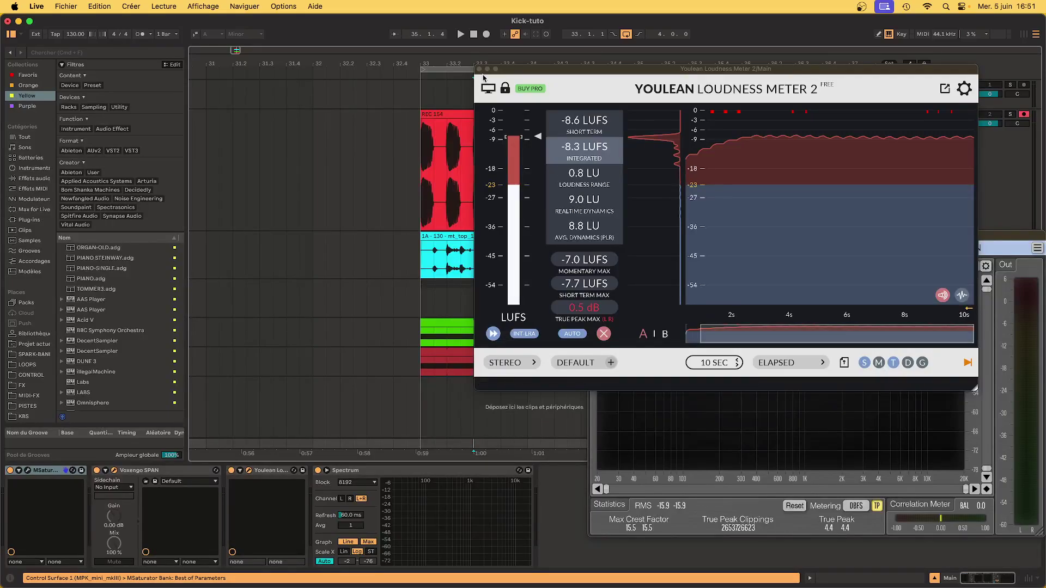
Close Youlean and SPAN, open and close the Main MSaturator, then unsolo KICK-TEEN
click(480, 69)
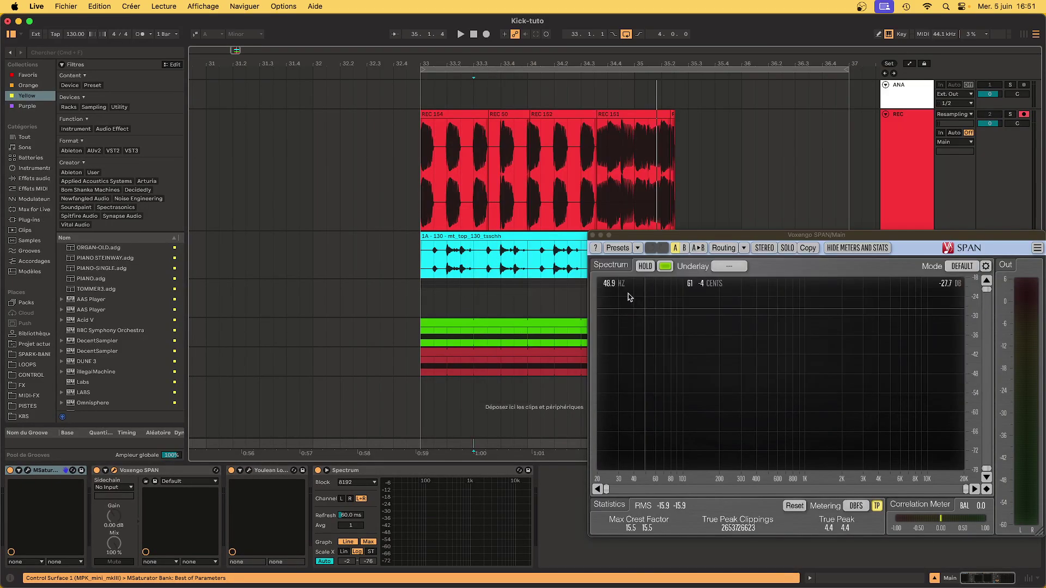
click(592, 236)
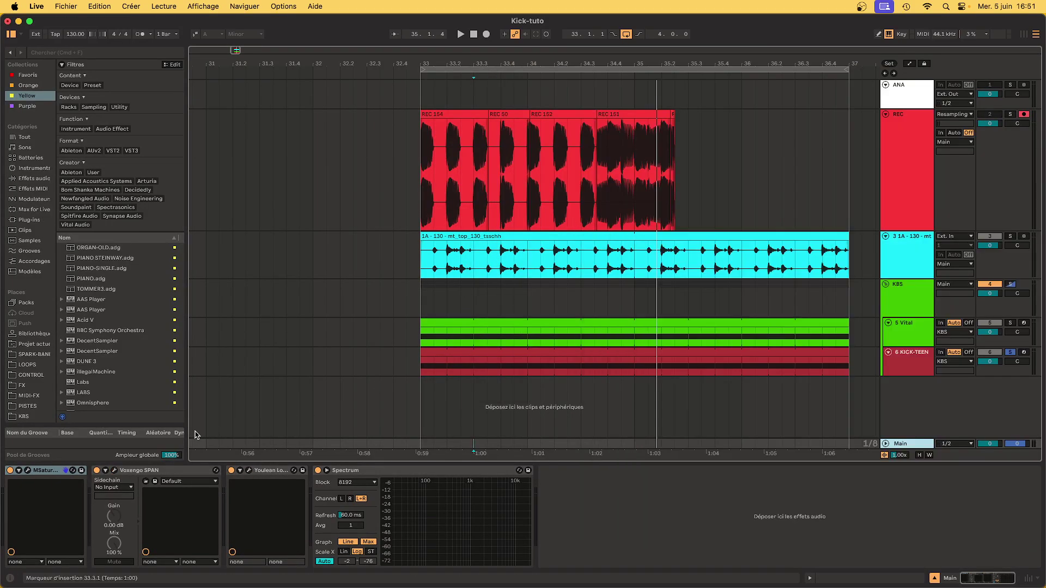
click(28, 472)
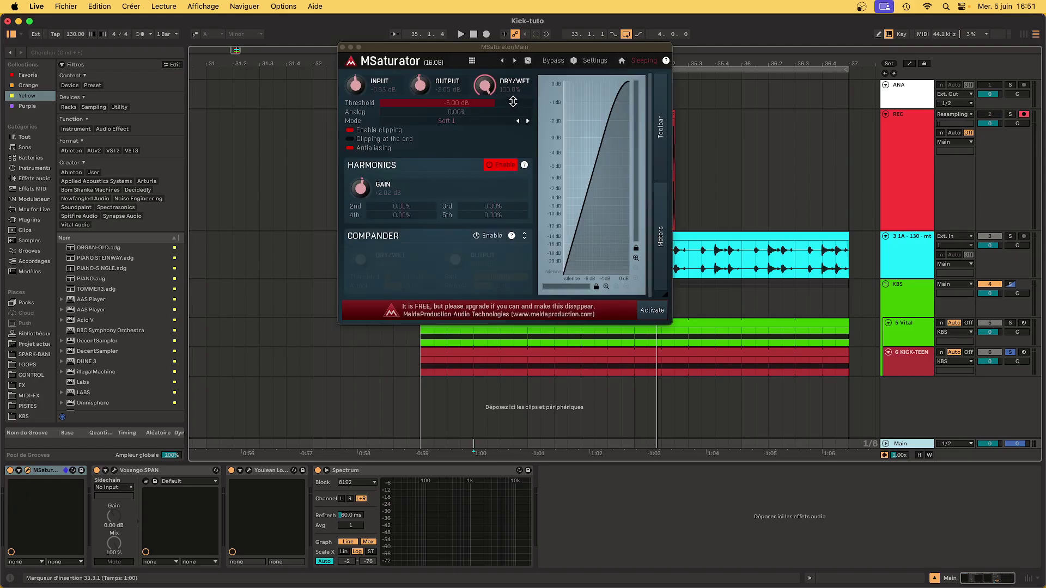
click(344, 46)
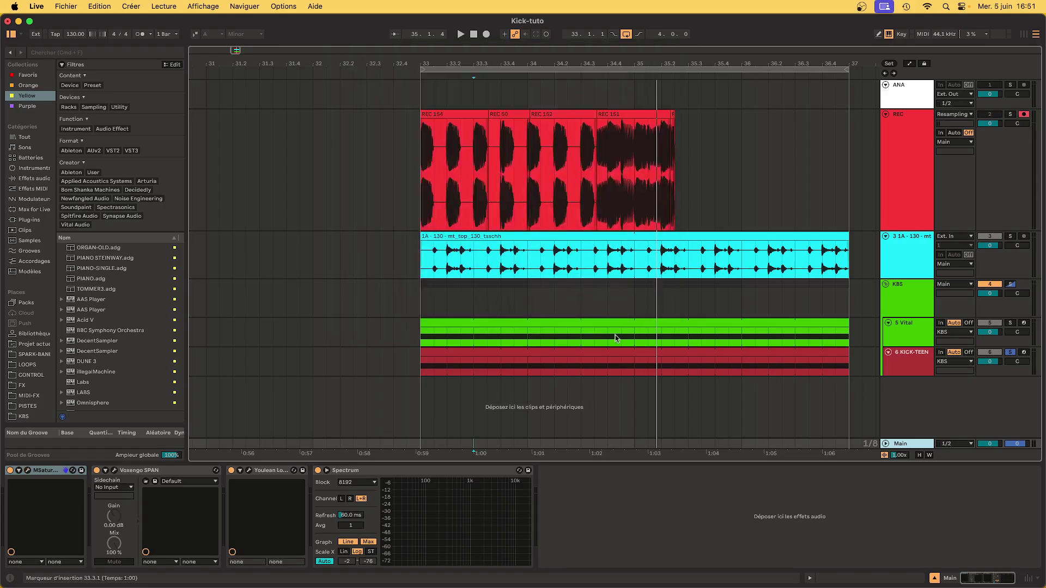
click(1010, 352)
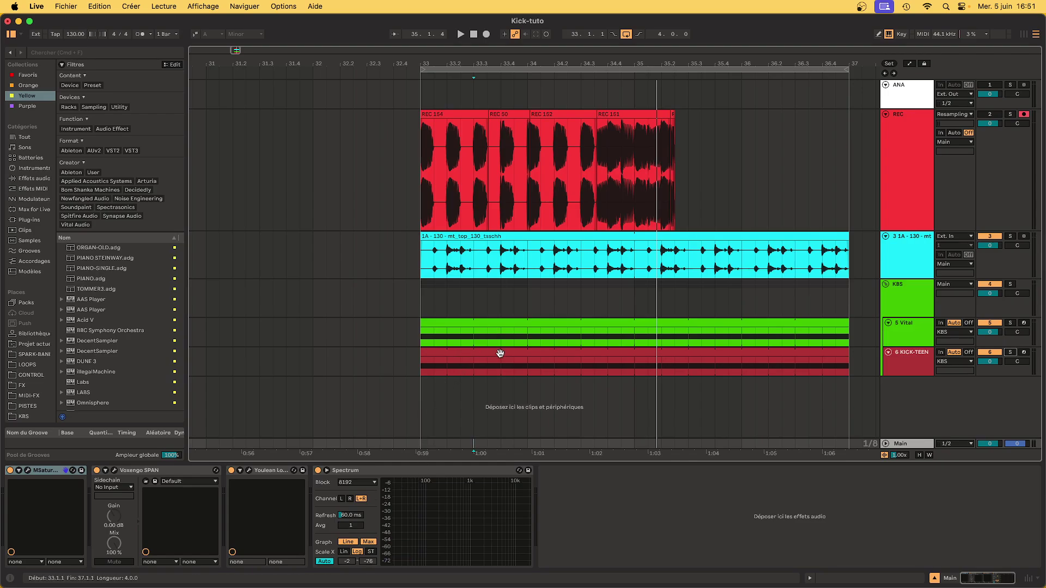
Insert a new MIDI track and Alt-drag a copy of the KICK-TEEN clip onto 7 MIDI
click(928, 355)
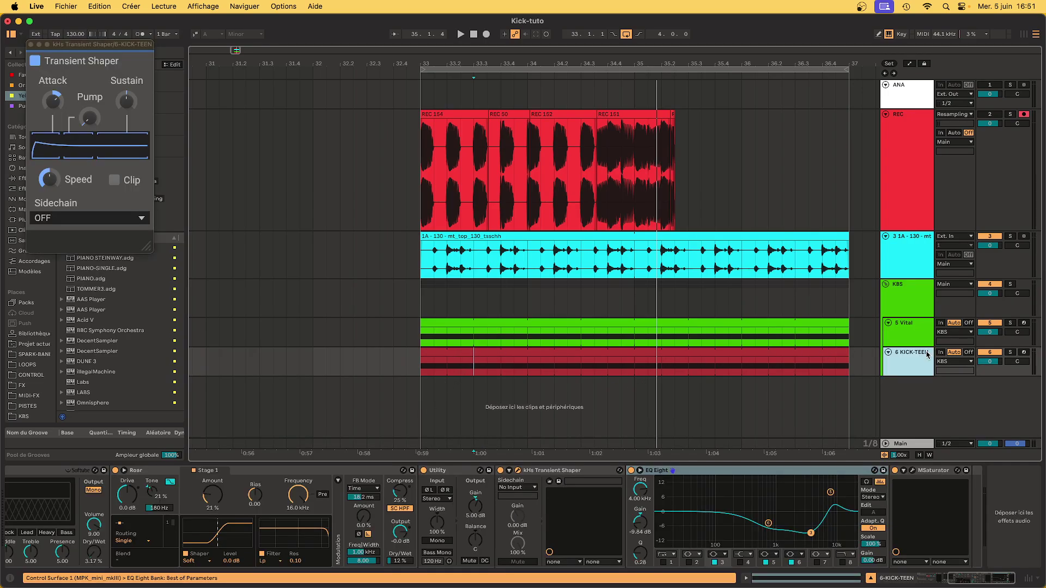
key(shift+super+t)
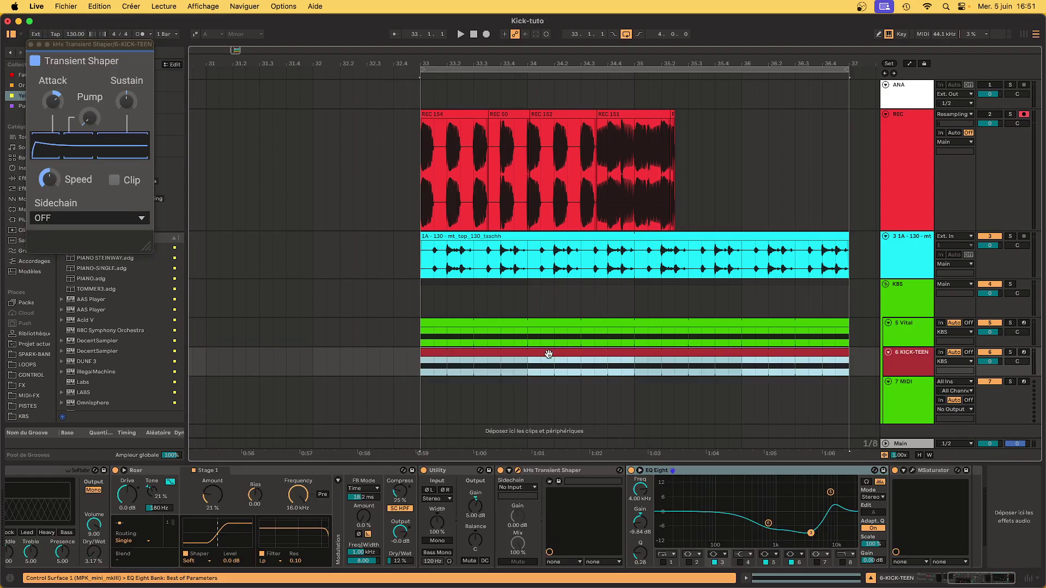
drag(550, 360, 548, 385)
click(803, 356)
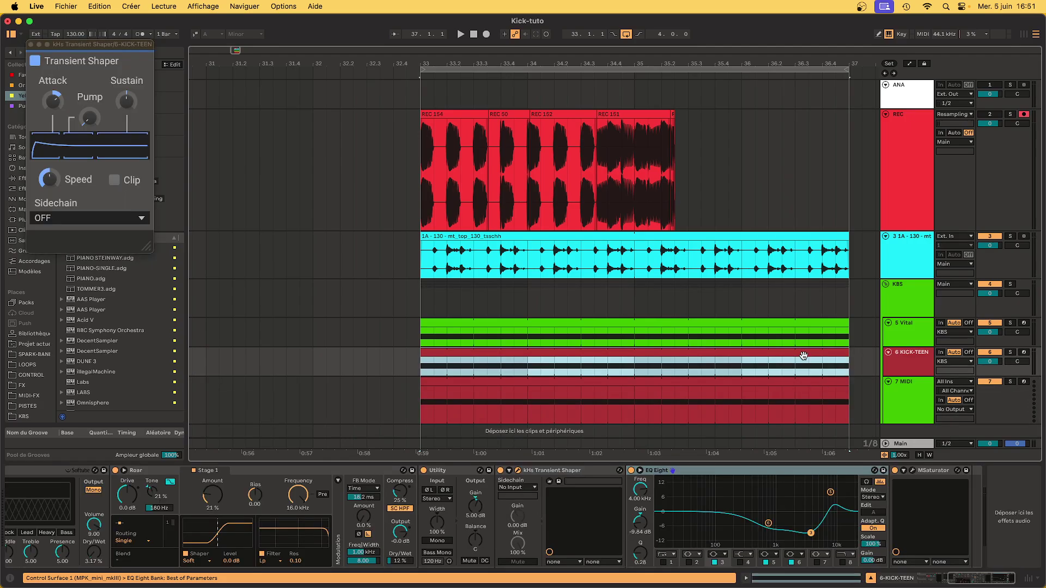
click(690, 380)
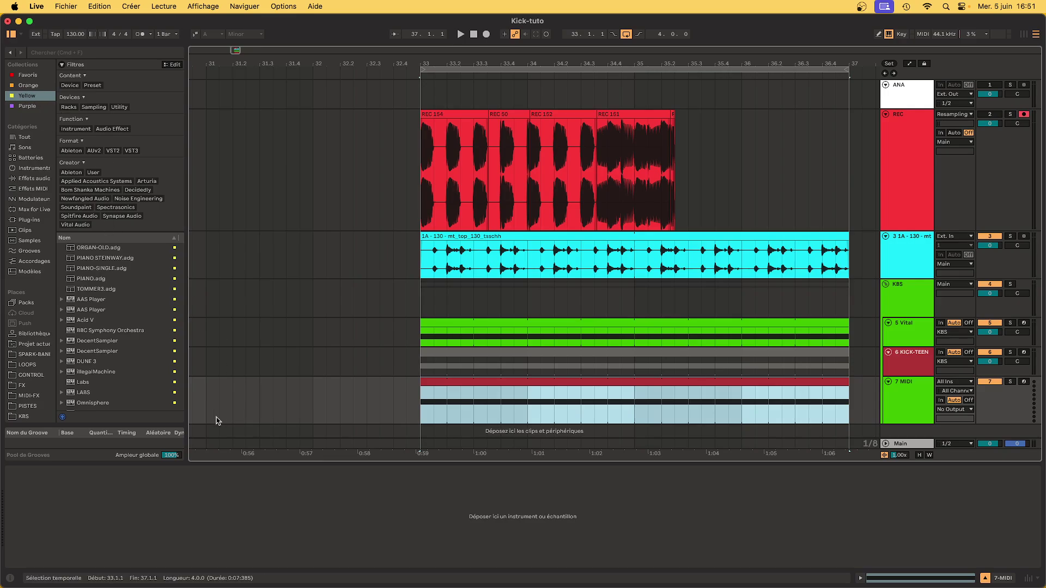
scroll(106, 377, down, 3)
Load Vital on 7 MIDI with sine OSC 1, phase 0, random 0%, minimum release, pitch -36
double_click(86, 405)
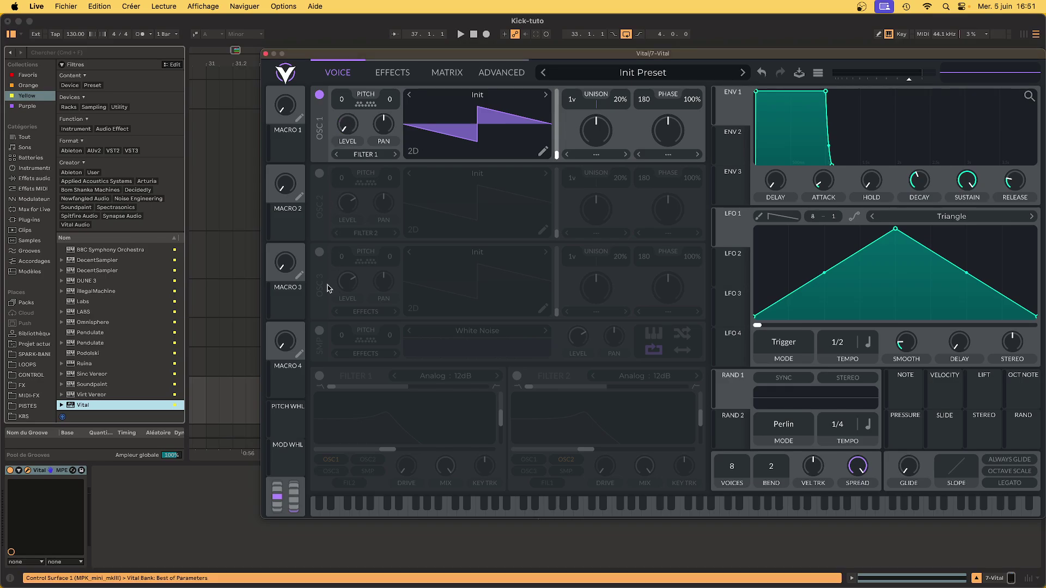
click(546, 97)
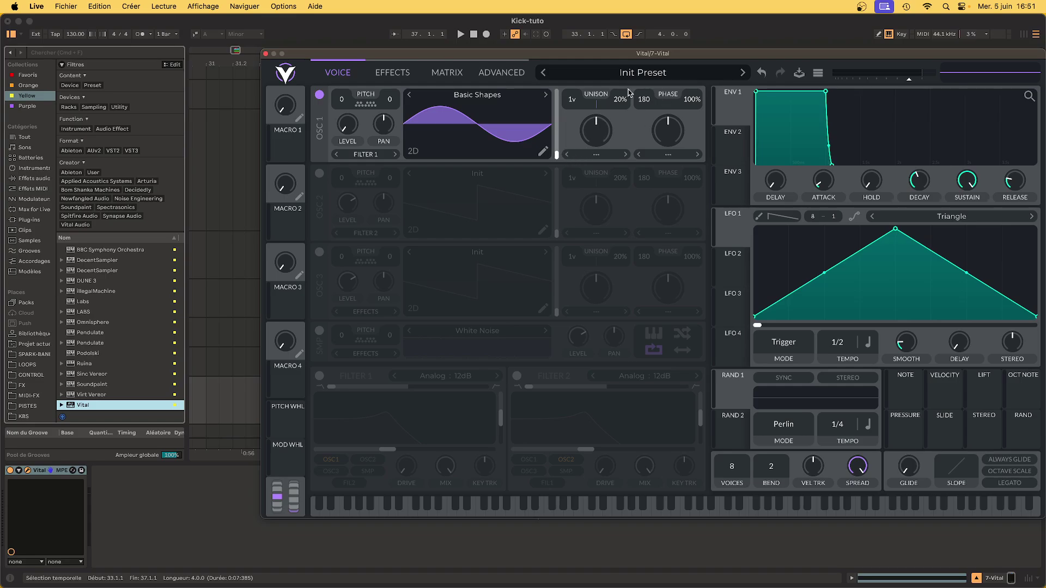
mouse_move(643, 99)
mouse_down()
mouse_move(709, 107)
mouse_move(688, 192)
mouse_up()
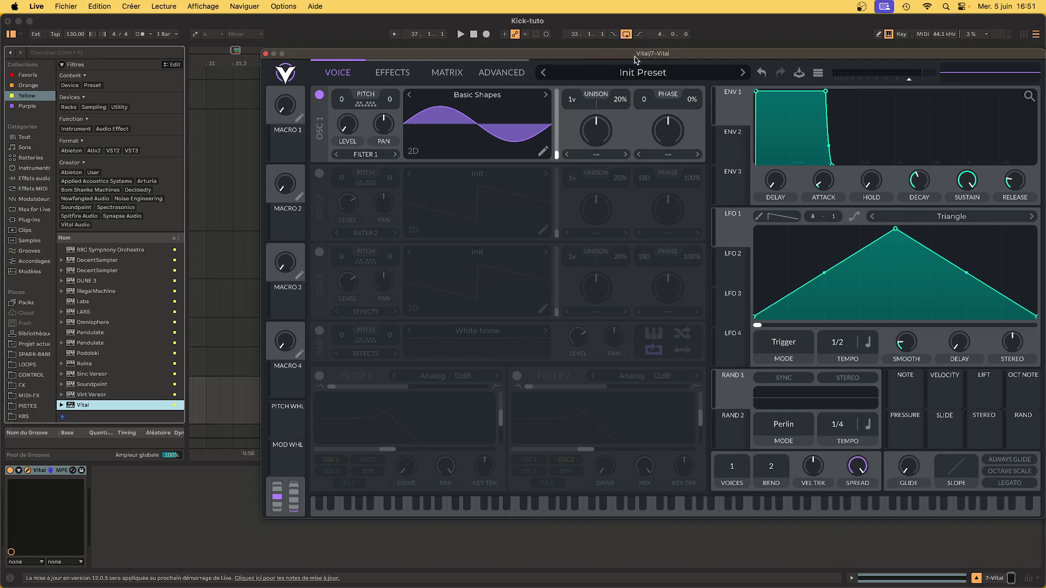
drag(636, 60, 483, 55)
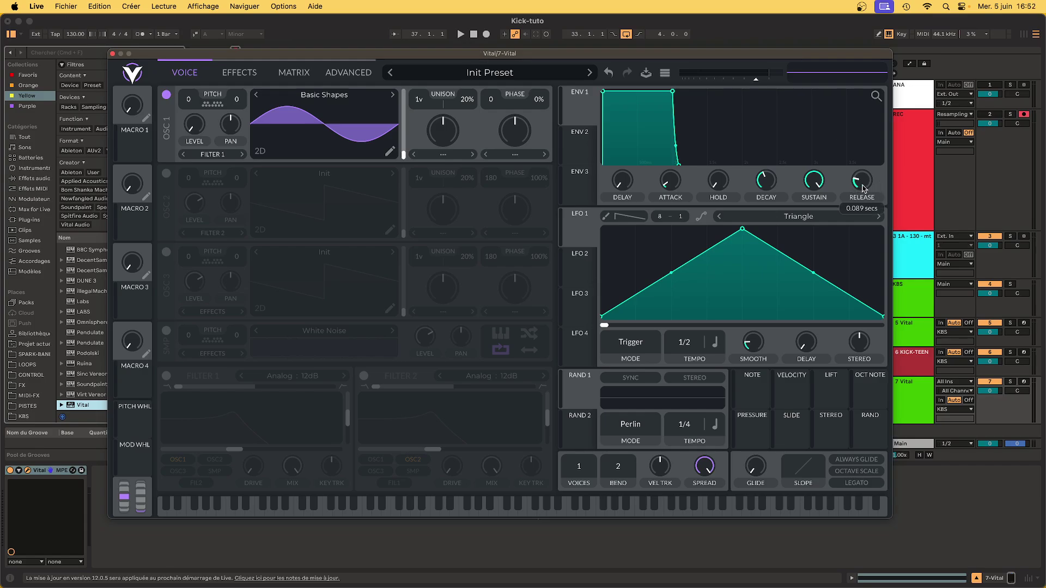
drag(863, 187, 851, 312)
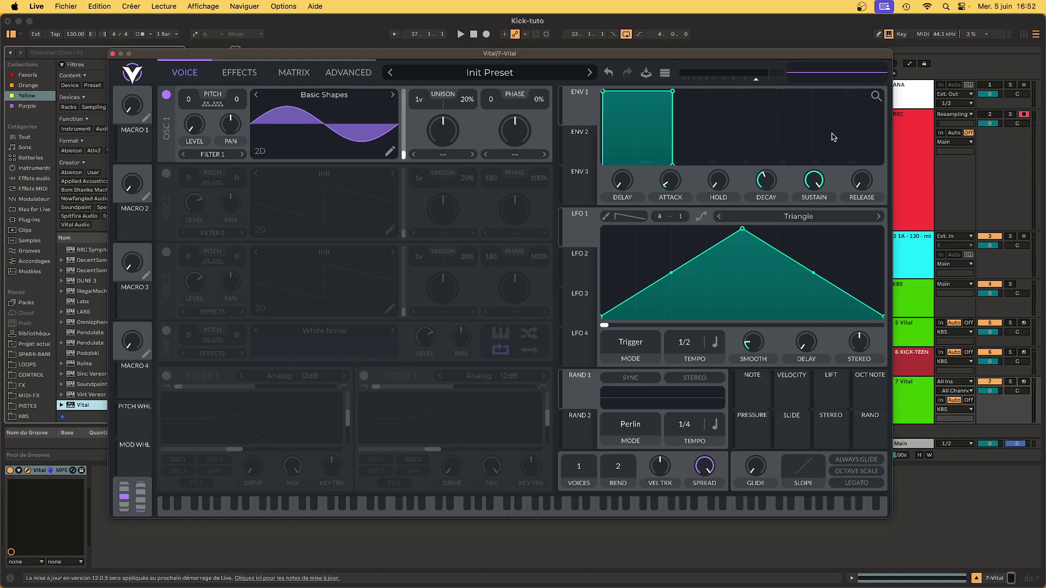
scroll(763, 180, up, 2)
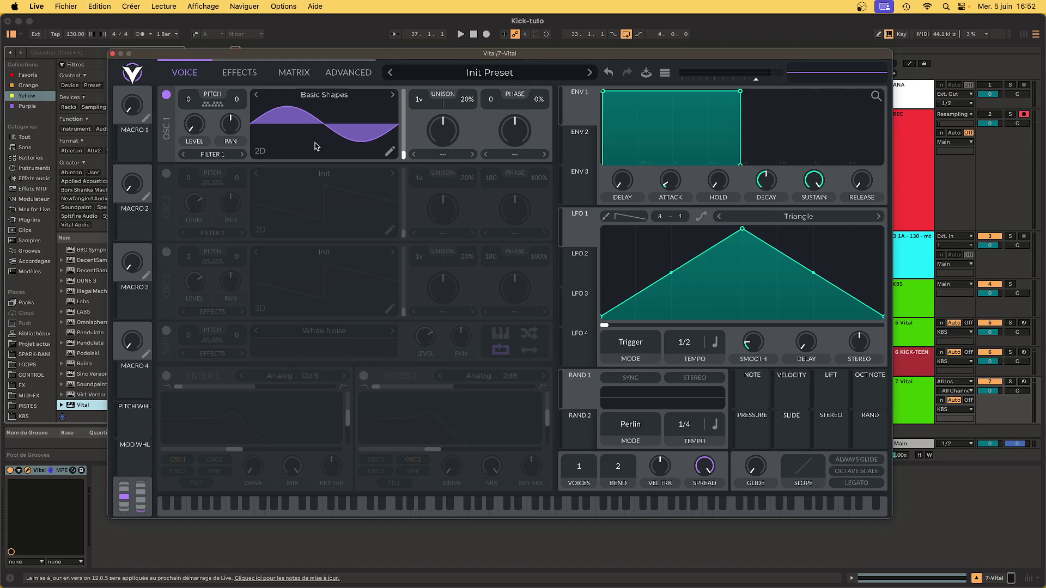
drag(193, 100, 193, 112)
Assign LFO 1 to OSC 1 pitch, then reshape it: peak at start, steep concave fall
drag(582, 232, 190, 103)
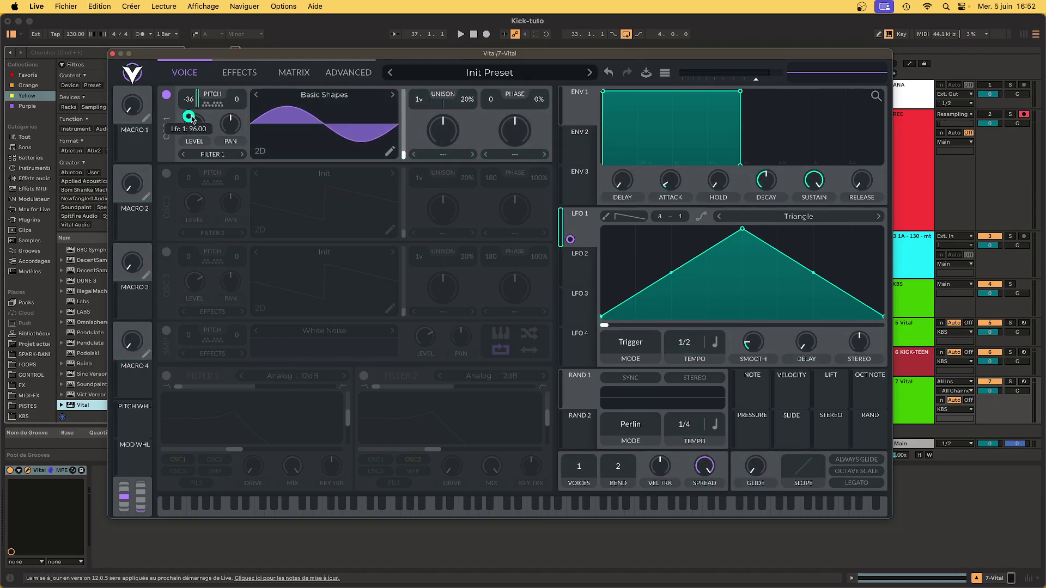
mouse_move(743, 230)
mouse_down()
mouse_move(600, 230)
mouse_move(636, 288)
mouse_move(619, 303)
mouse_up()
double_click(656, 245)
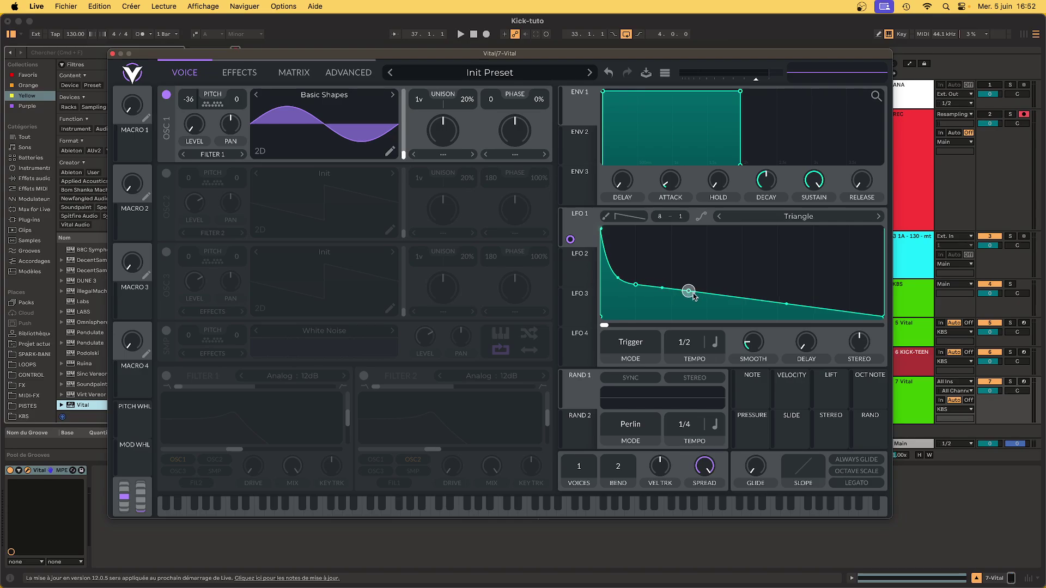
double_click(730, 300)
drag(730, 299, 743, 327)
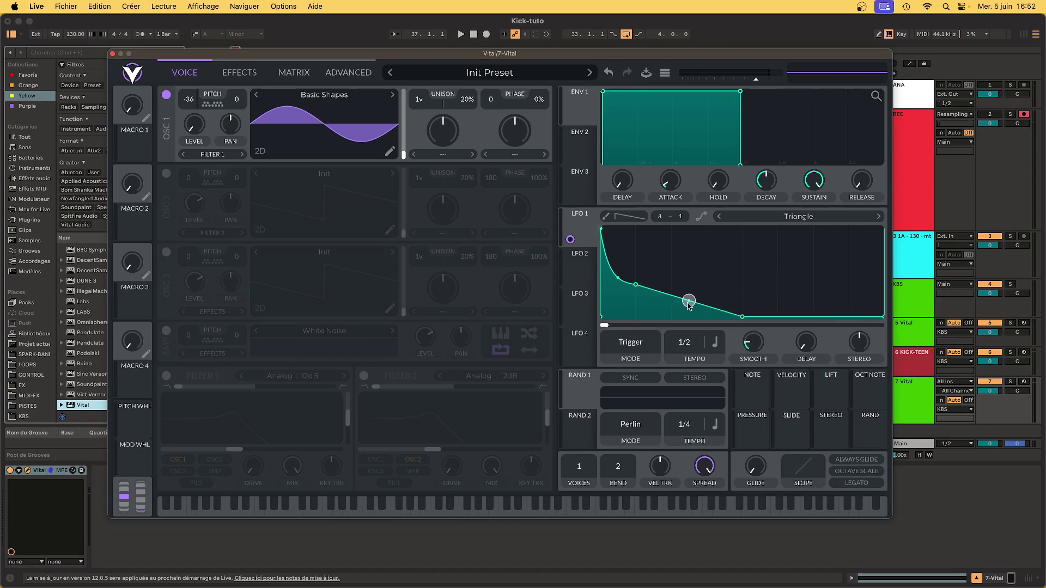
drag(690, 299, 688, 335)
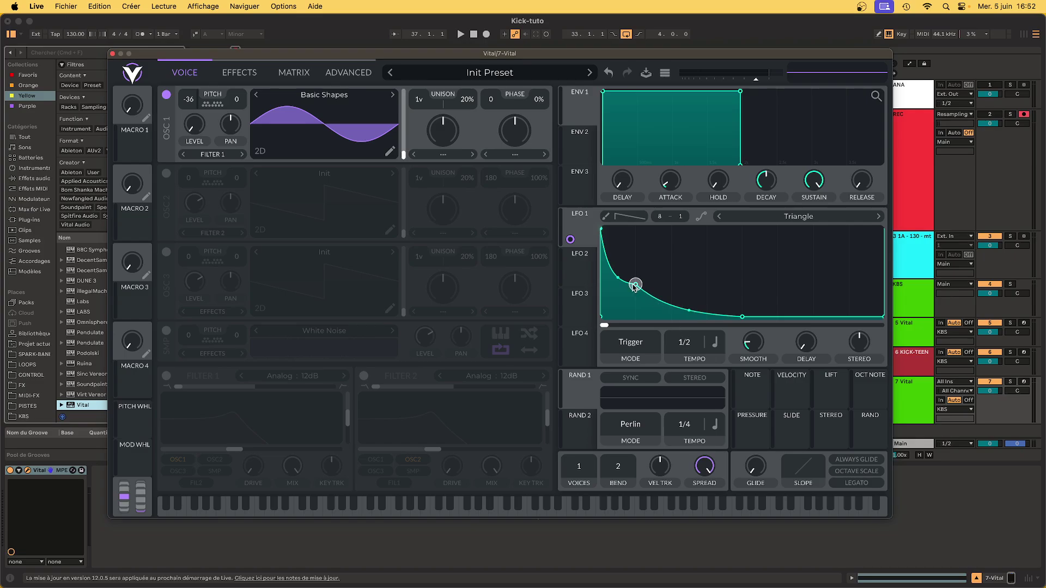
drag(636, 286, 636, 300)
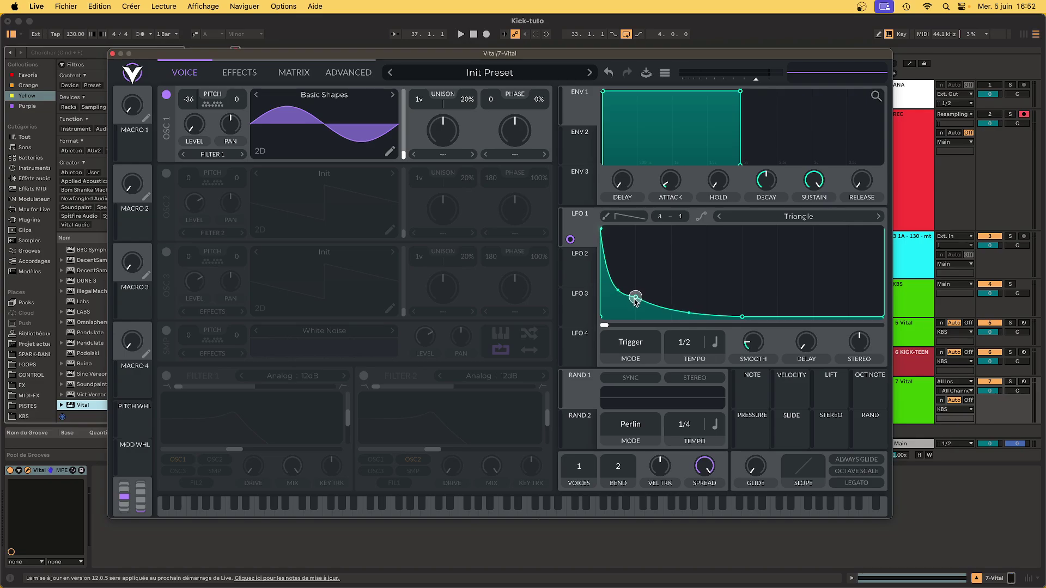
drag(636, 298, 635, 301)
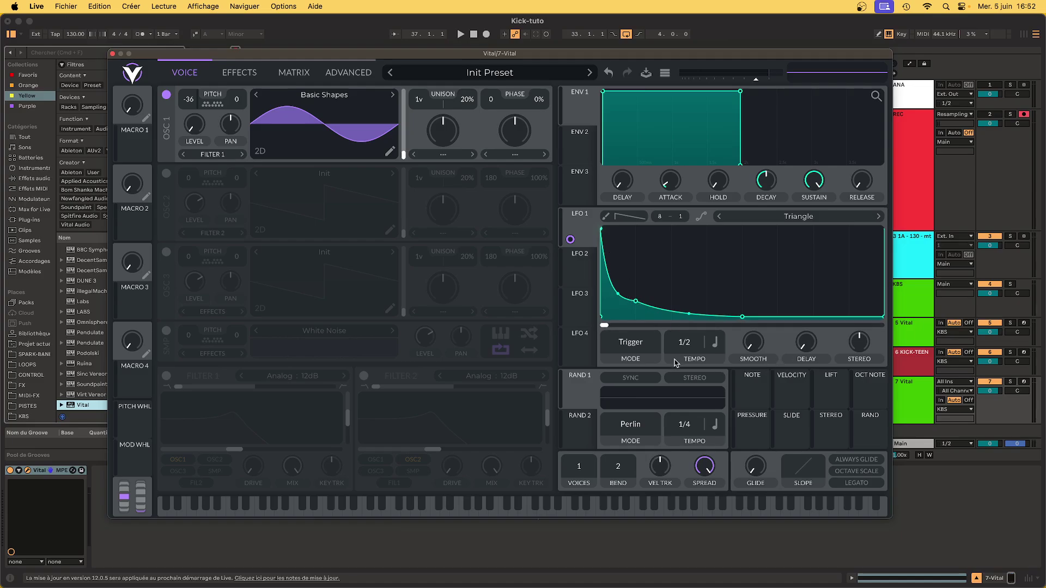
Switch LFO 1's Mode from Trigger to Envelope and set its tempo to 1/4
click(640, 348)
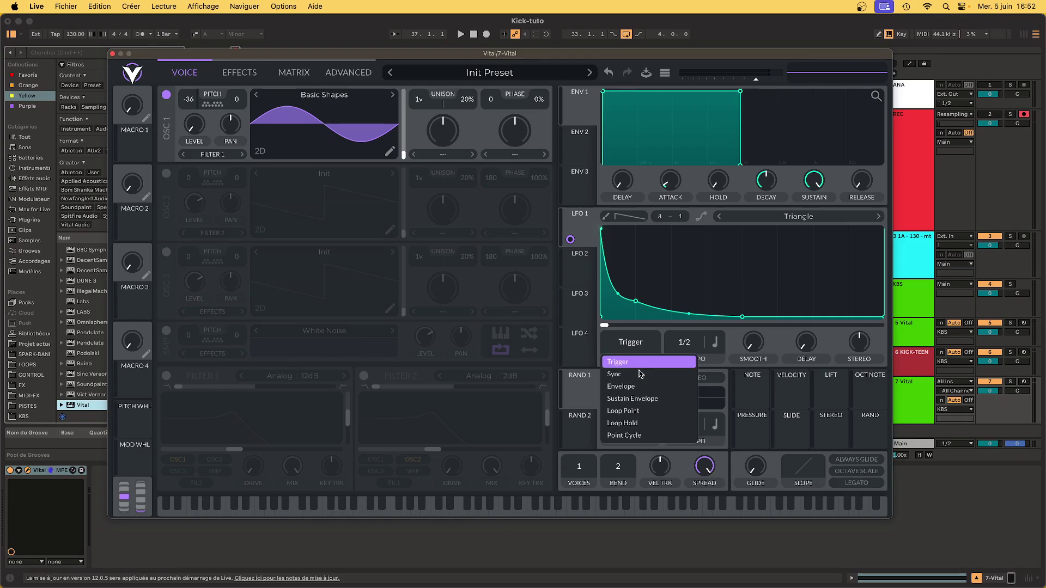
click(640, 394)
drag(687, 367, 686, 353)
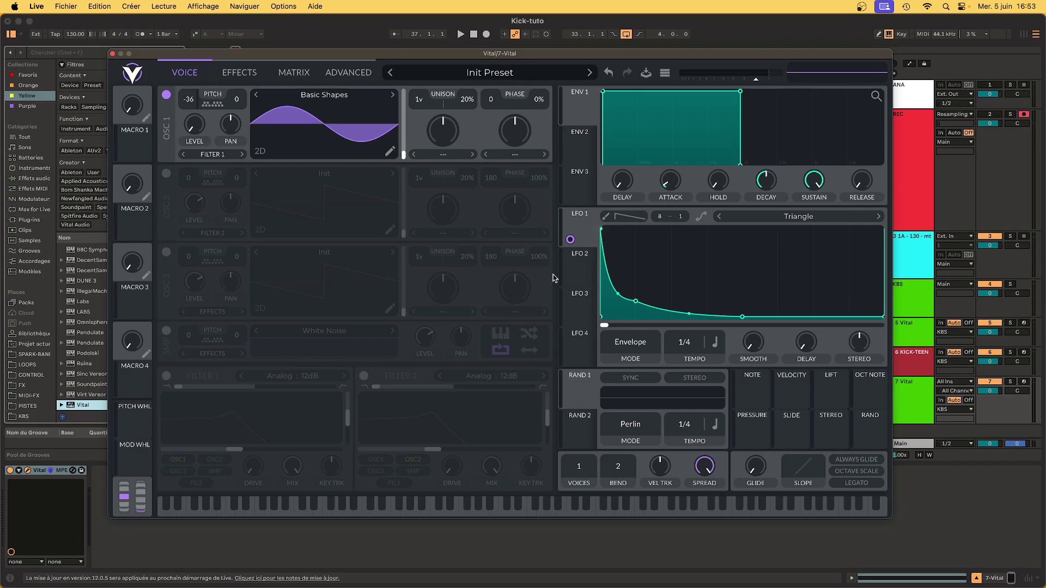
click(582, 276)
Route LFO 2 to OSC 1 Level and set its Mode to Envelope
drag(570, 240, 194, 154)
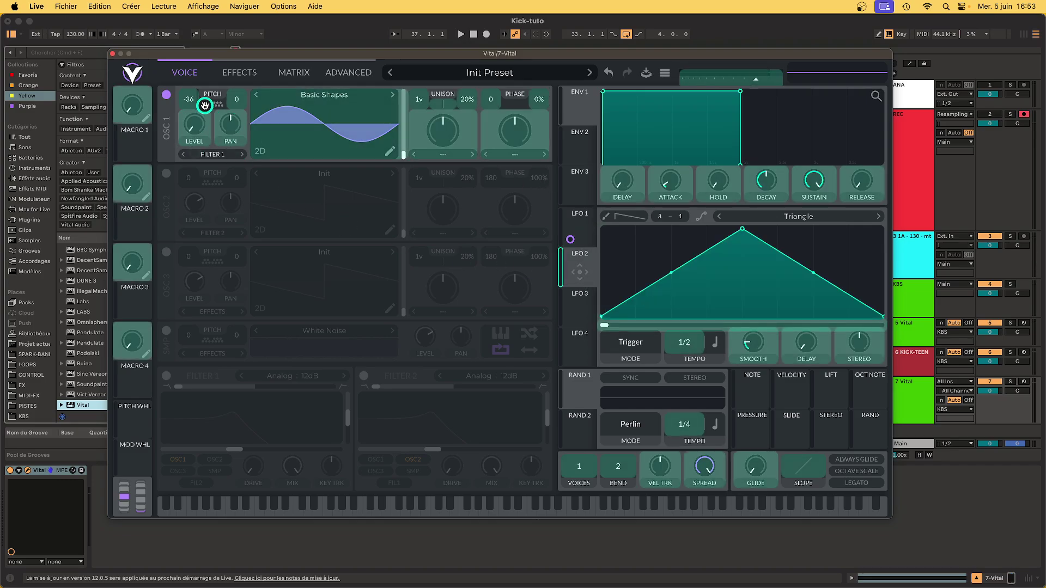
click(642, 339)
click(646, 384)
scroll(689, 354, up, 1)
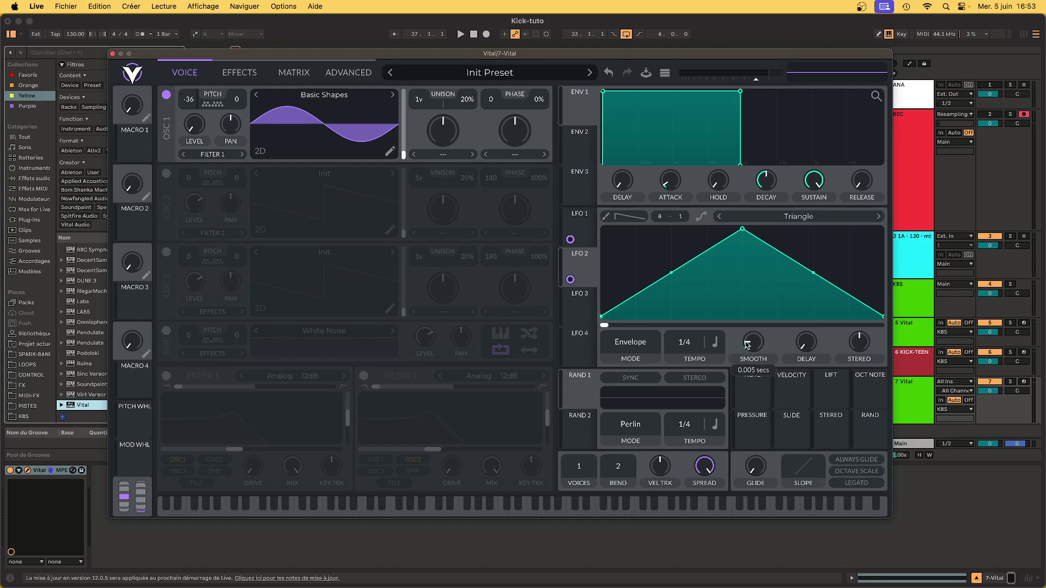
Reshape LFO 2's graph into a brief dip, wide raised plateau and convex fall to zero
drag(743, 229, 482, 174)
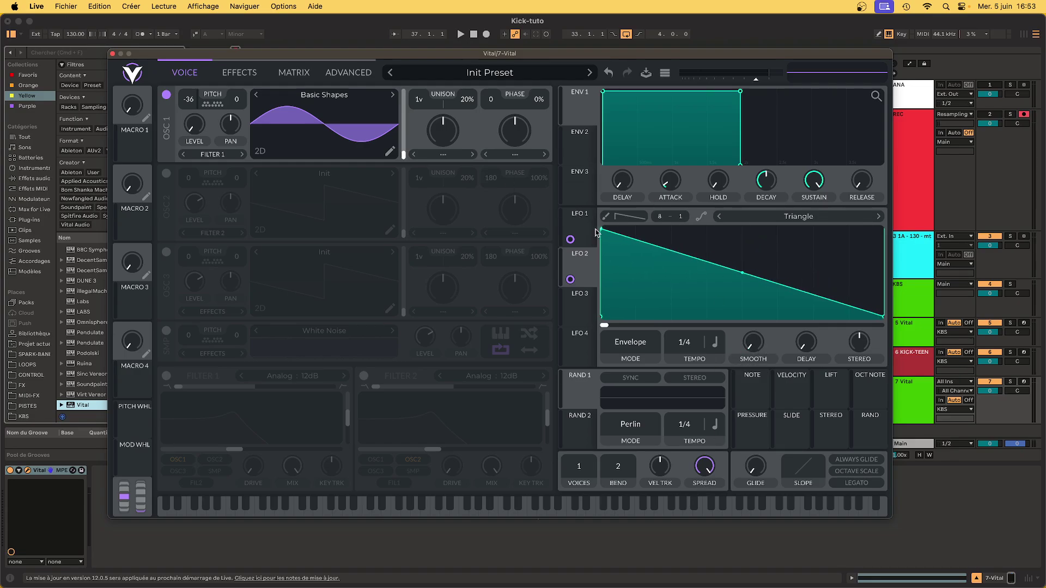
drag(603, 230, 618, 290)
double_click(606, 252)
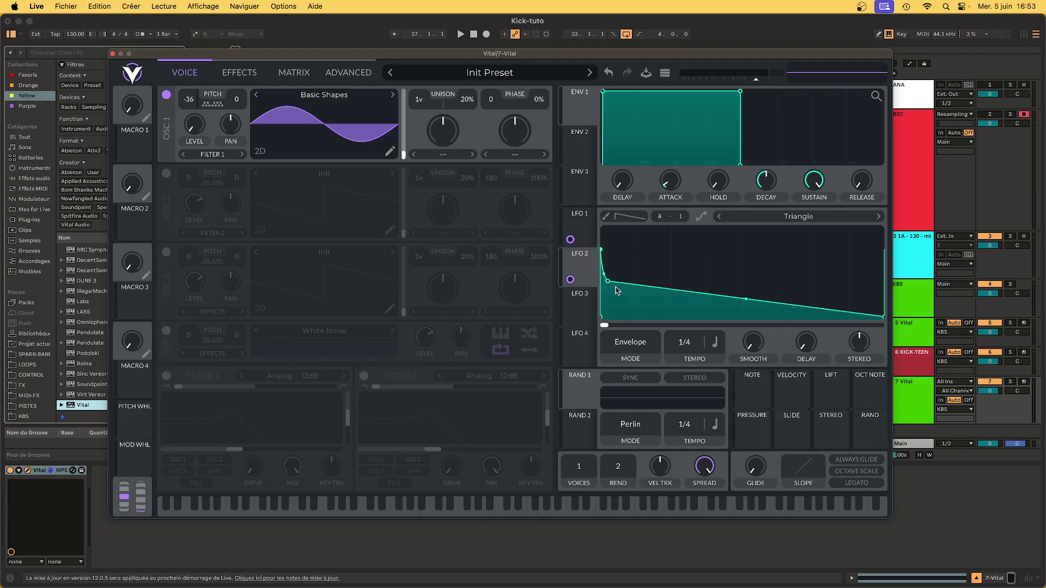
double_click(616, 286)
mouse_move(615, 287)
mouse_down()
mouse_move(641, 232)
mouse_move(629, 217)
mouse_up()
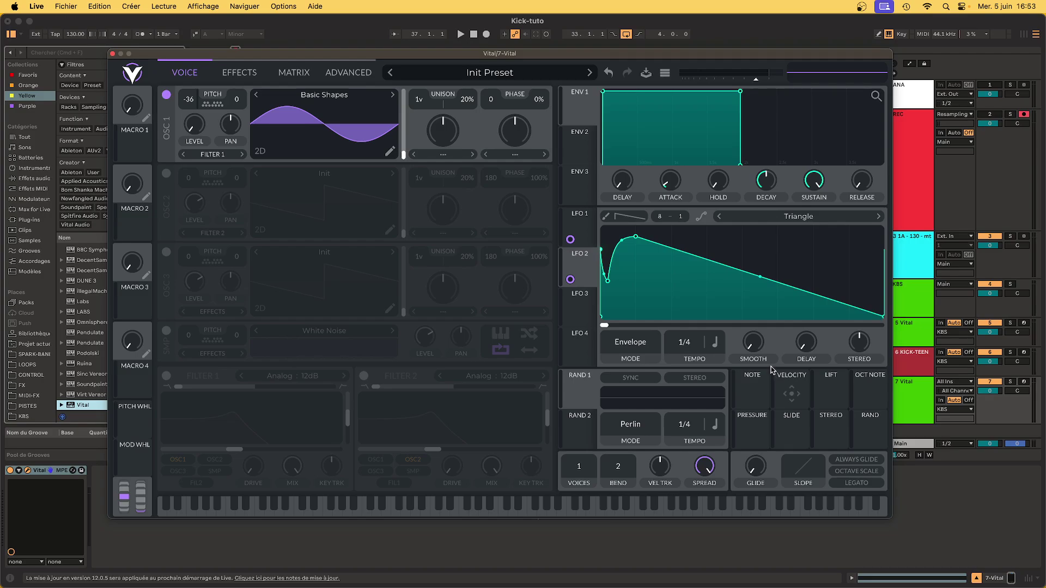
double_click(807, 297)
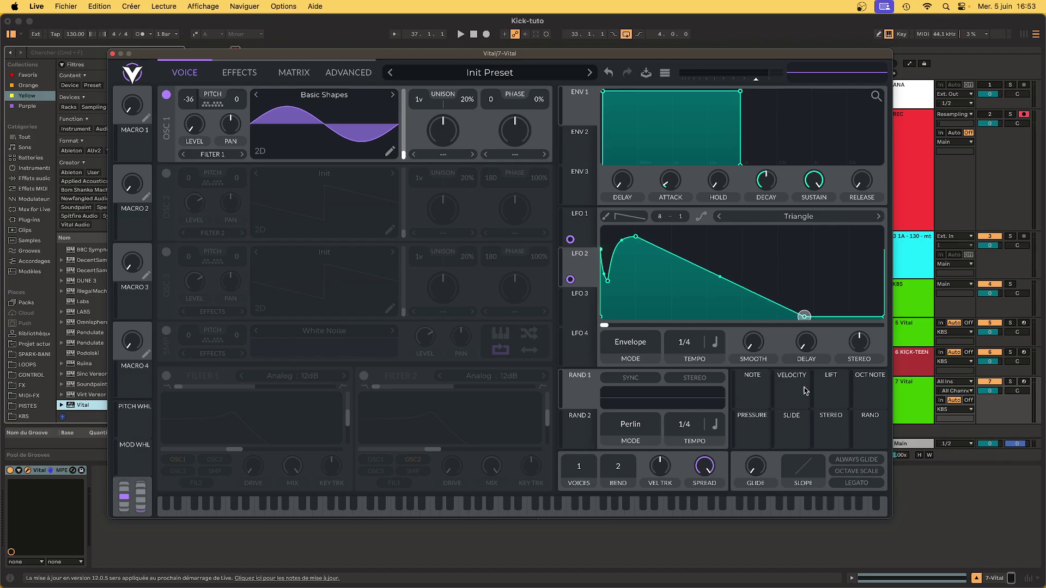
drag(807, 298, 777, 317)
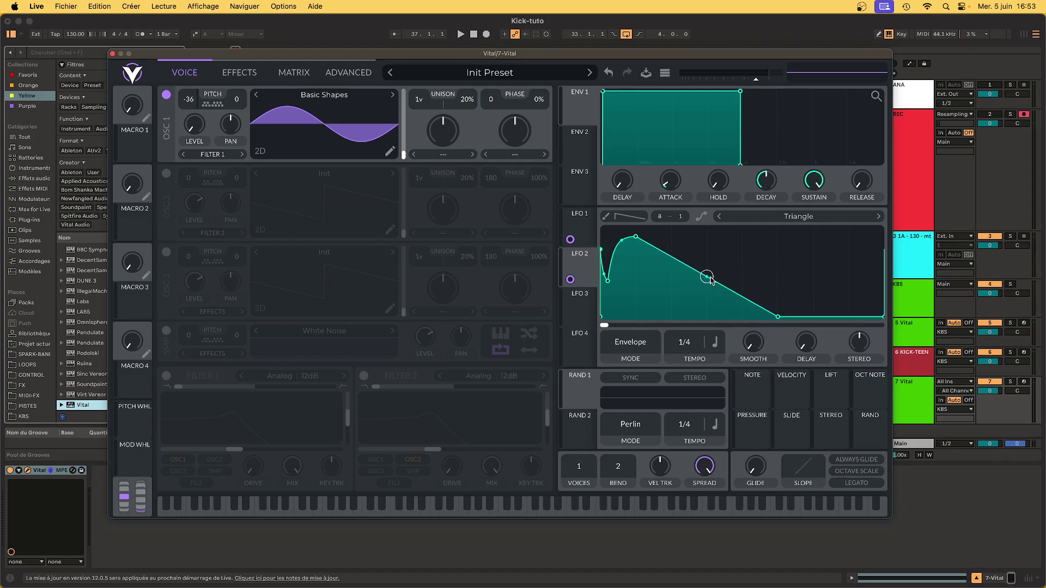
mouse_move(639, 237)
mouse_down()
mouse_move(707, 242)
mouse_move(657, 238)
mouse_up()
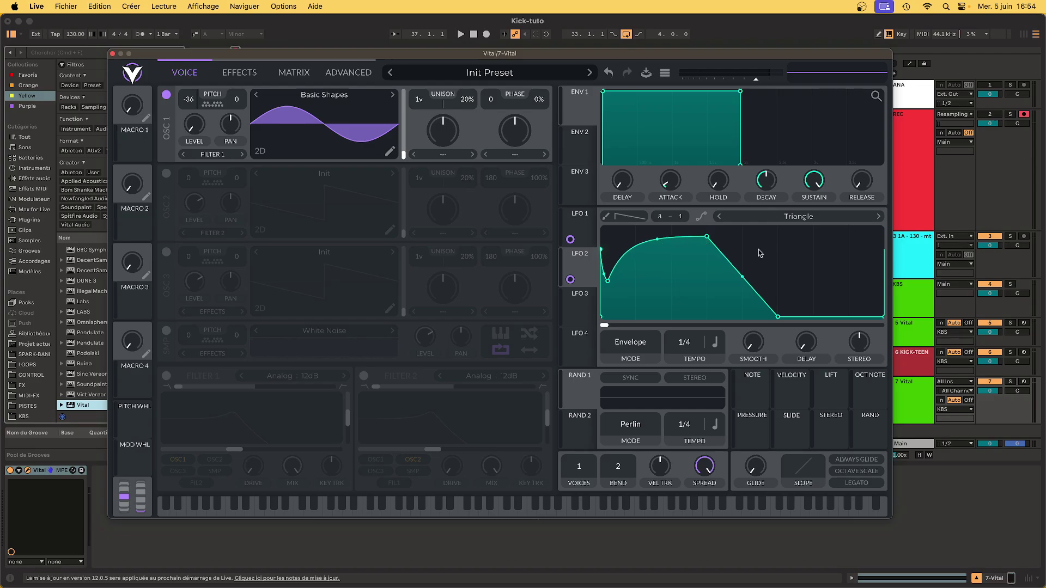
drag(738, 283, 769, 255)
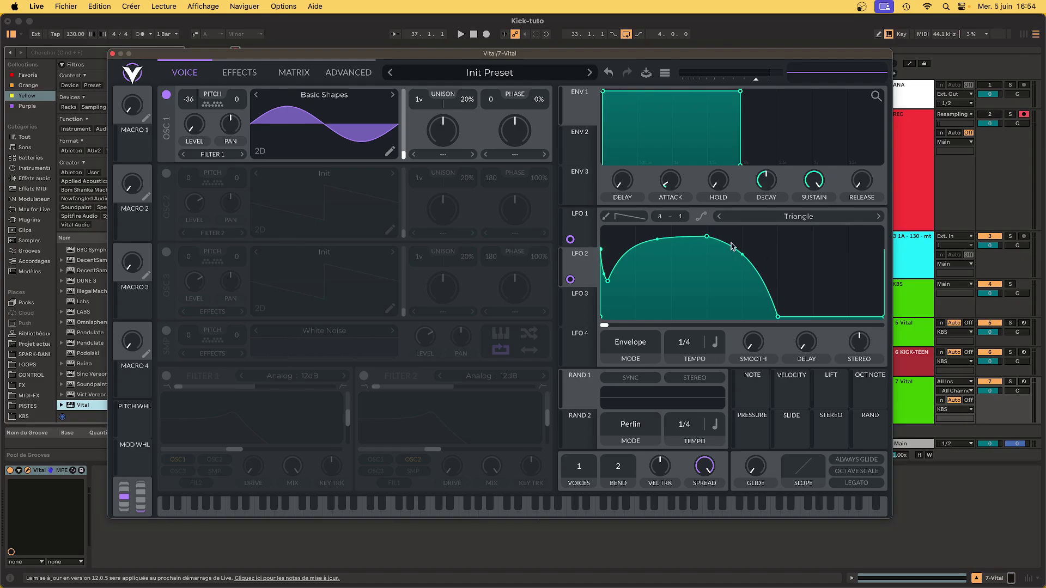
Solo track 7, then lower LFO 1's start and steepen its decay curve during playback
key(space)
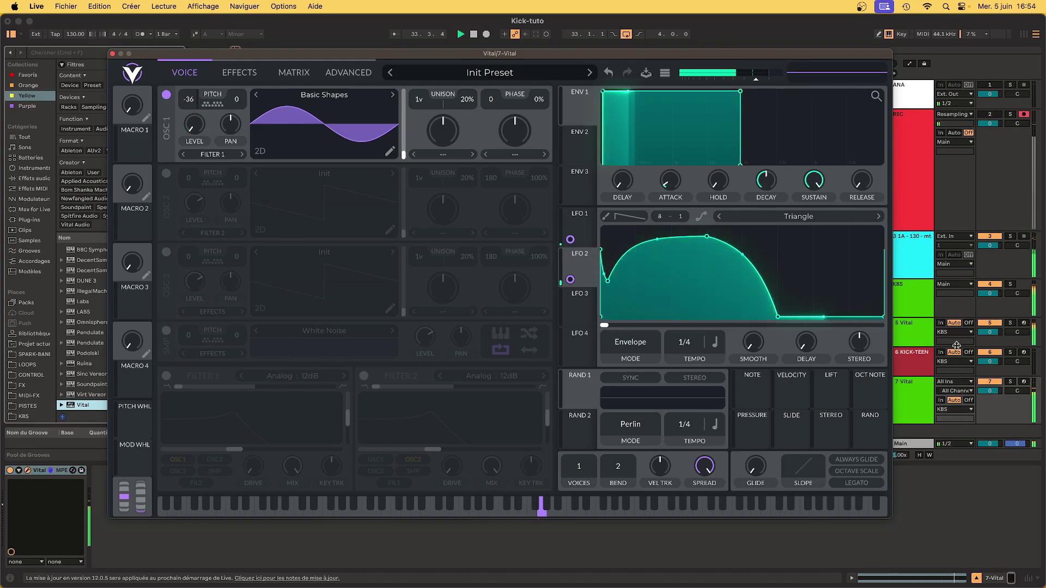
click(1011, 381)
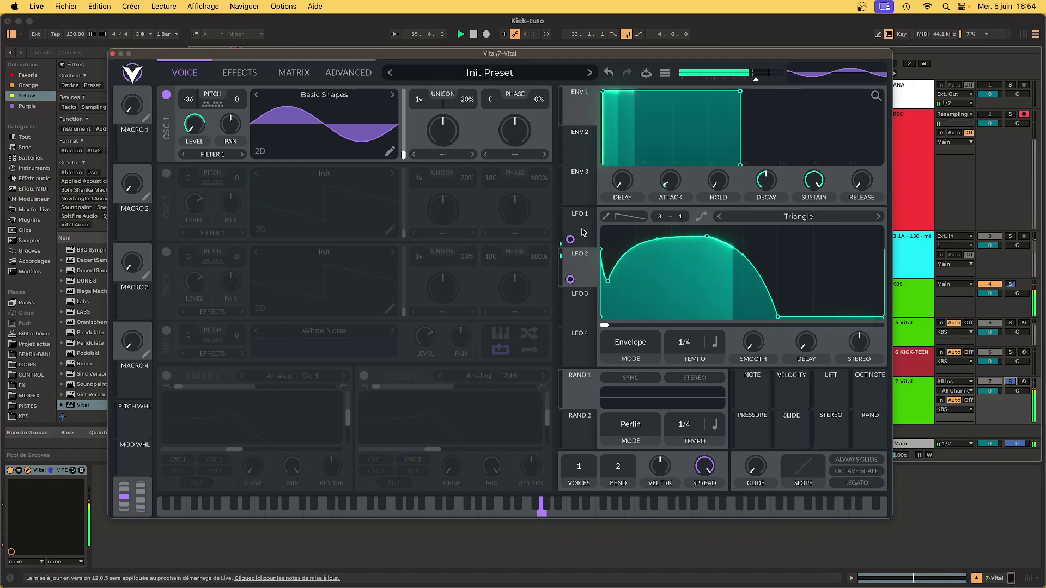
click(600, 244)
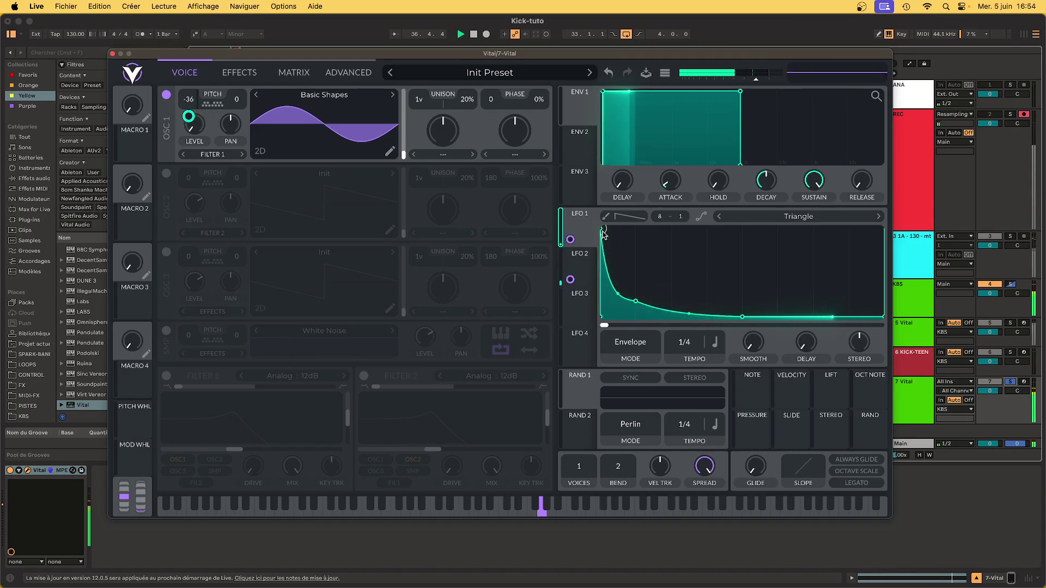
drag(604, 237, 600, 244)
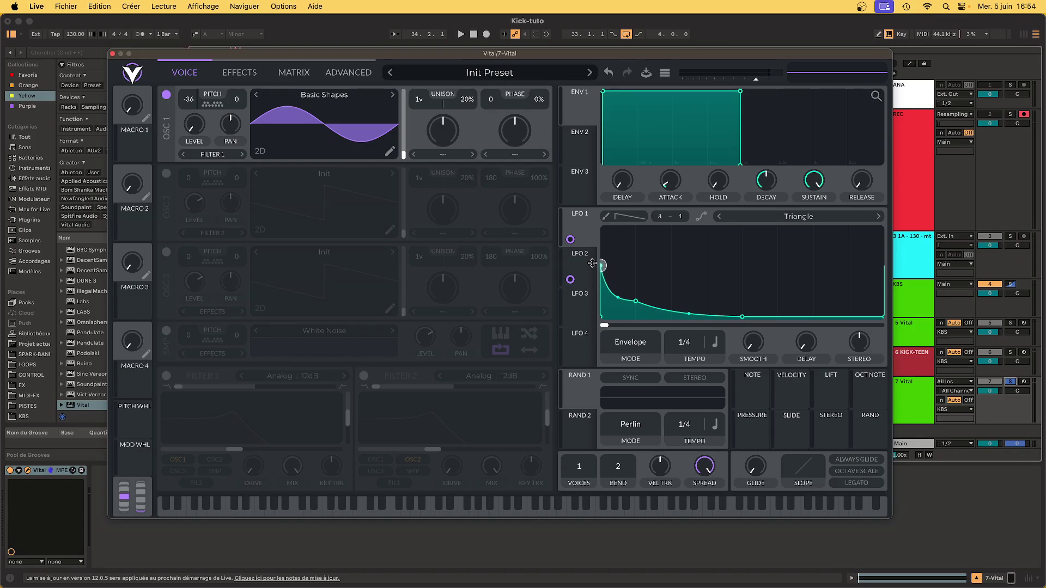
key(space)
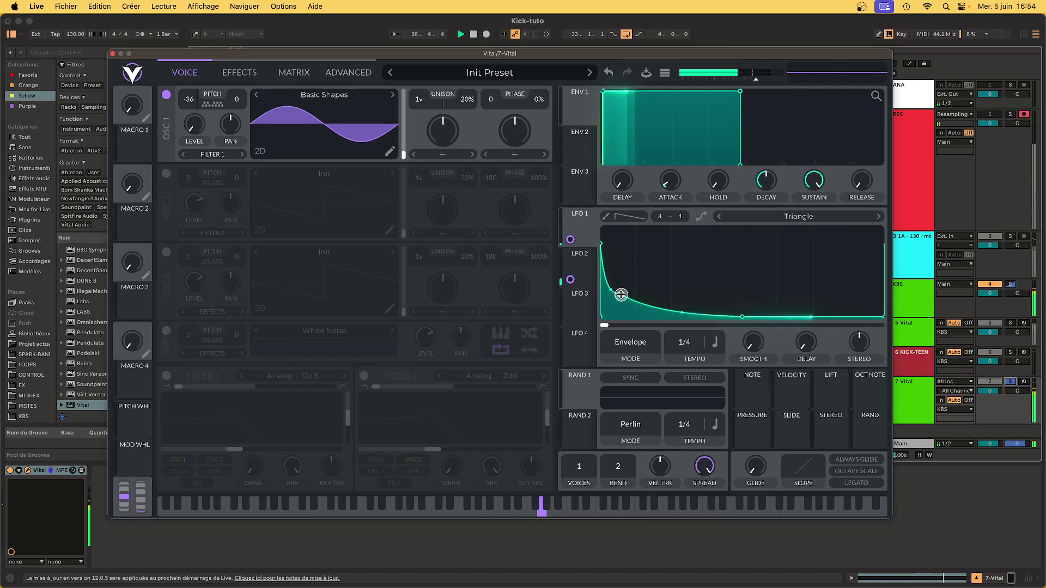
drag(624, 295, 636, 305)
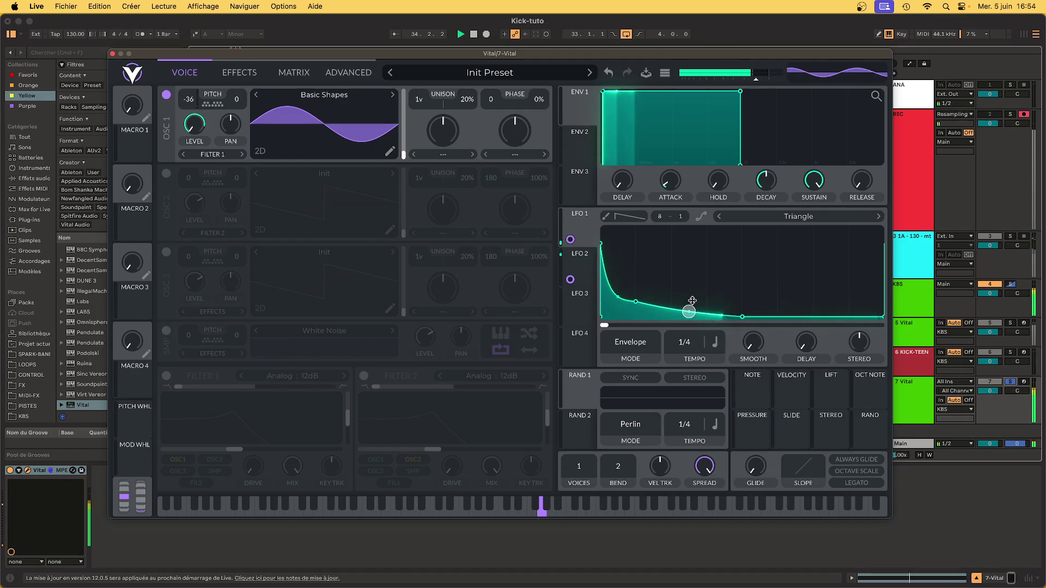
drag(690, 311, 681, 323)
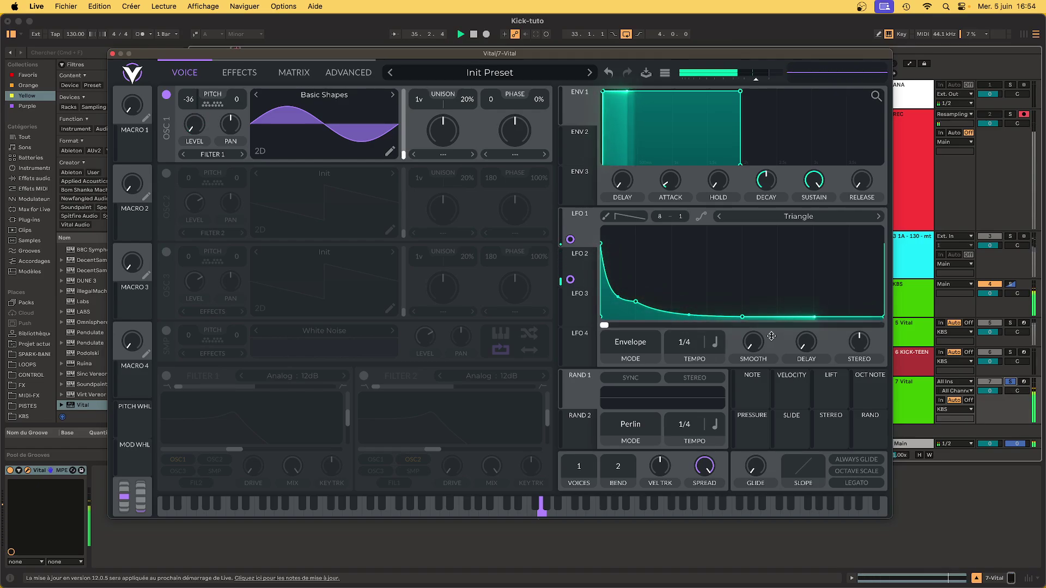
key(space)
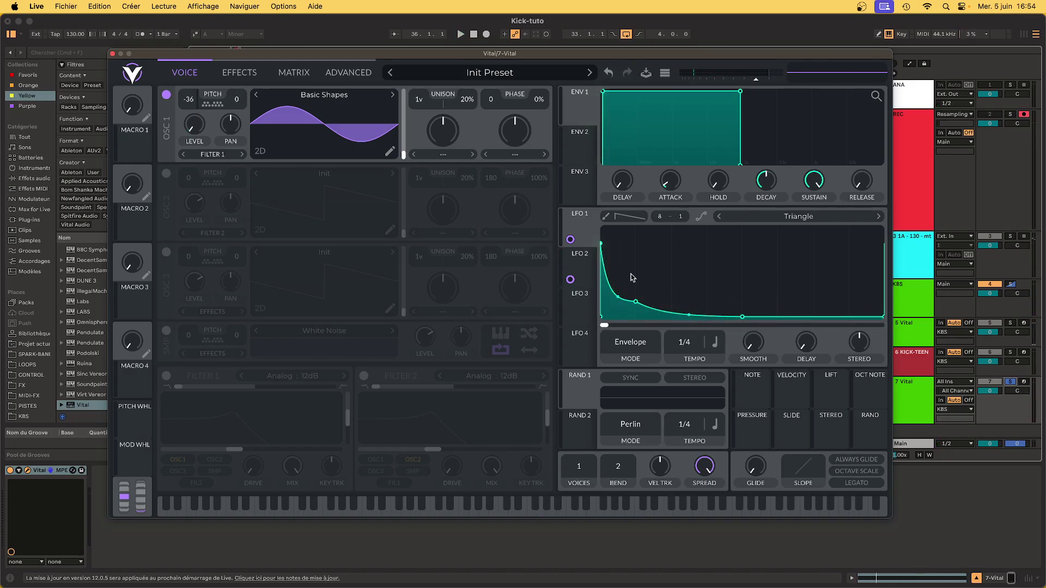
Close Vital and load an Amp effect from Audio Effects onto track 7
click(111, 55)
click(31, 177)
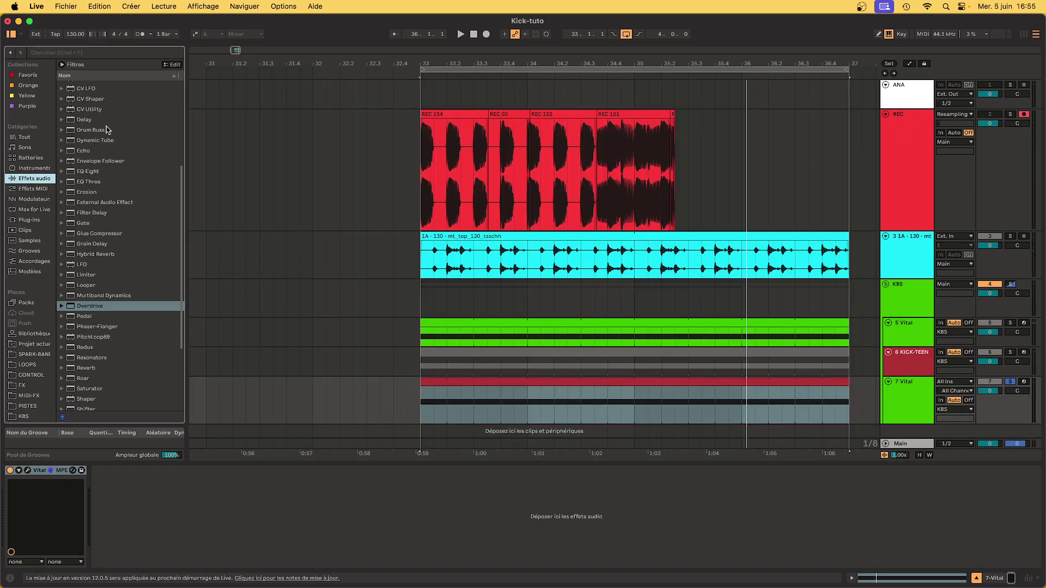
scroll(106, 129, up, 5)
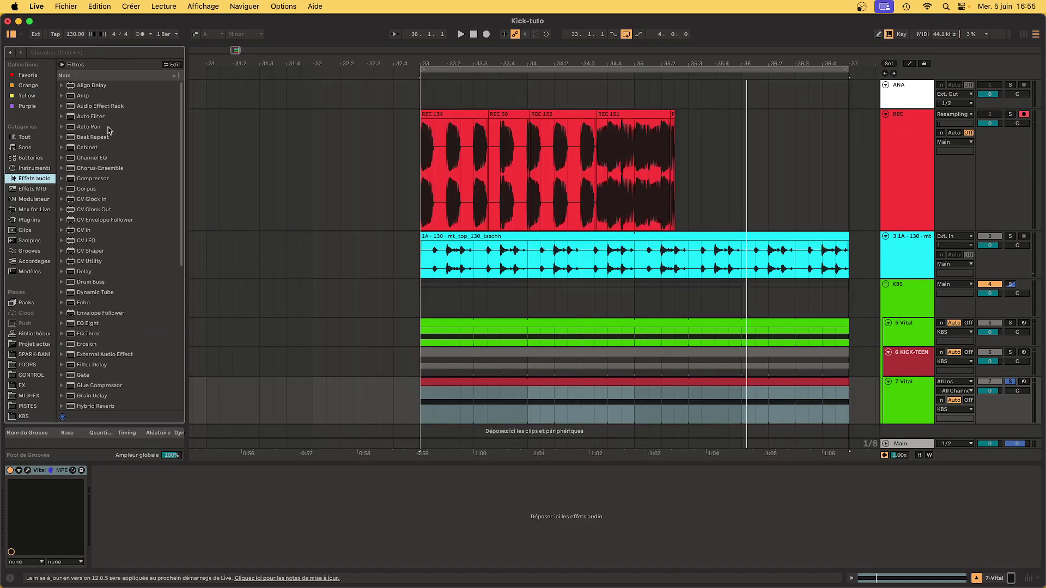
double_click(88, 96)
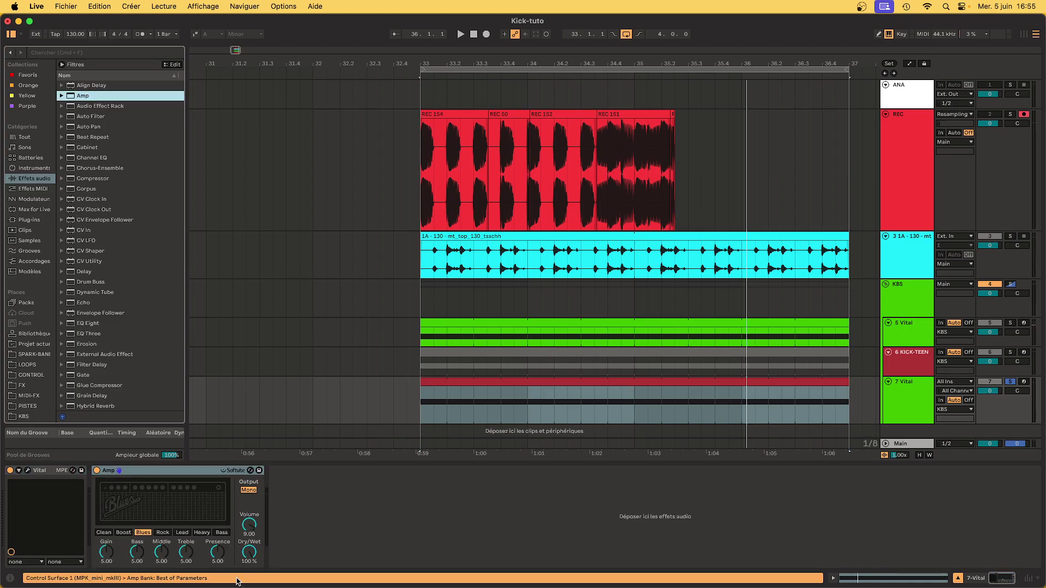
Switch the Amp to its Clean model and set its Dry/Wet to 3 %
click(104, 533)
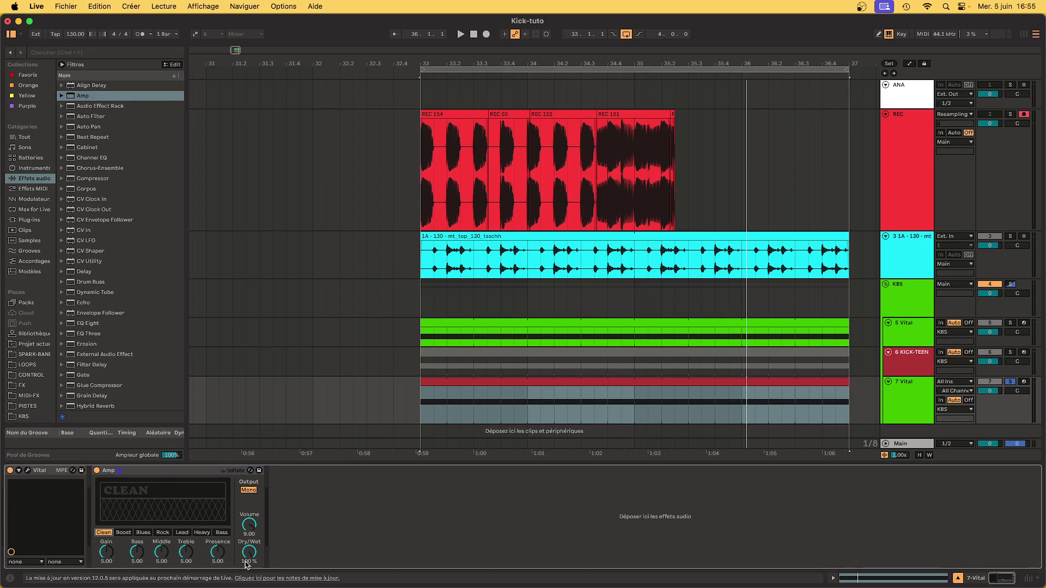
drag(248, 561, 248, 561)
scroll(103, 205, down, 8)
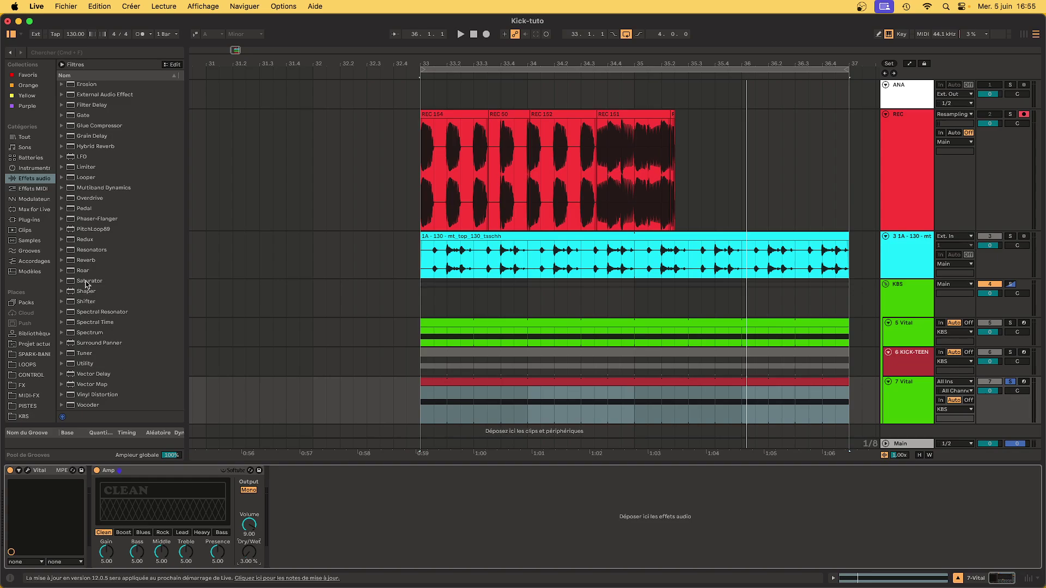
Add Roar after the Amp, setting Amount about 22%, tone 16% and wet about 30% during playback
double_click(83, 270)
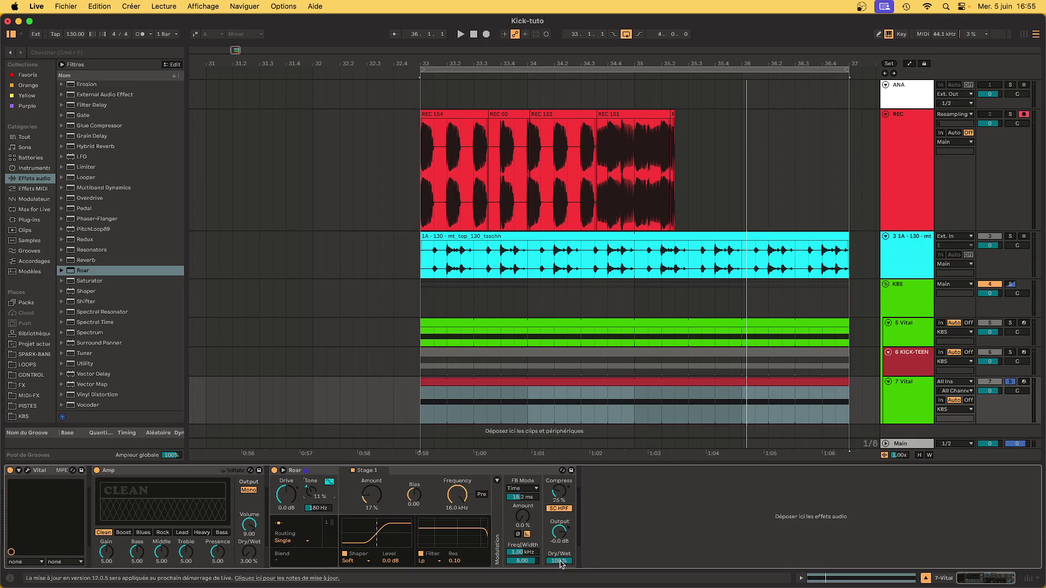
click(563, 564)
key(space)
mouse_move(373, 500)
mouse_down()
mouse_move(374, 540)
mouse_move(372, 510)
mouse_up()
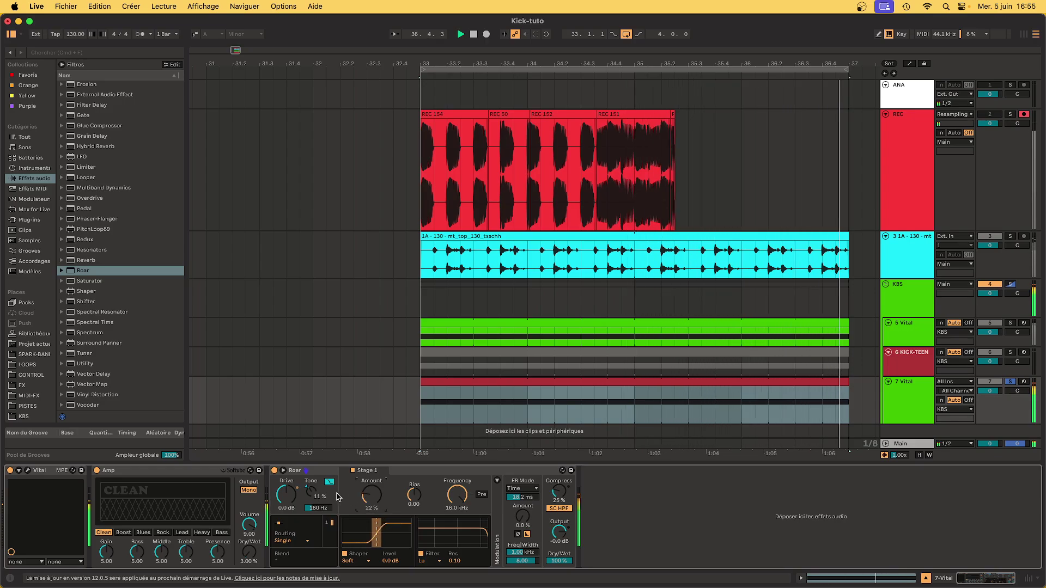
drag(311, 496, 311, 501)
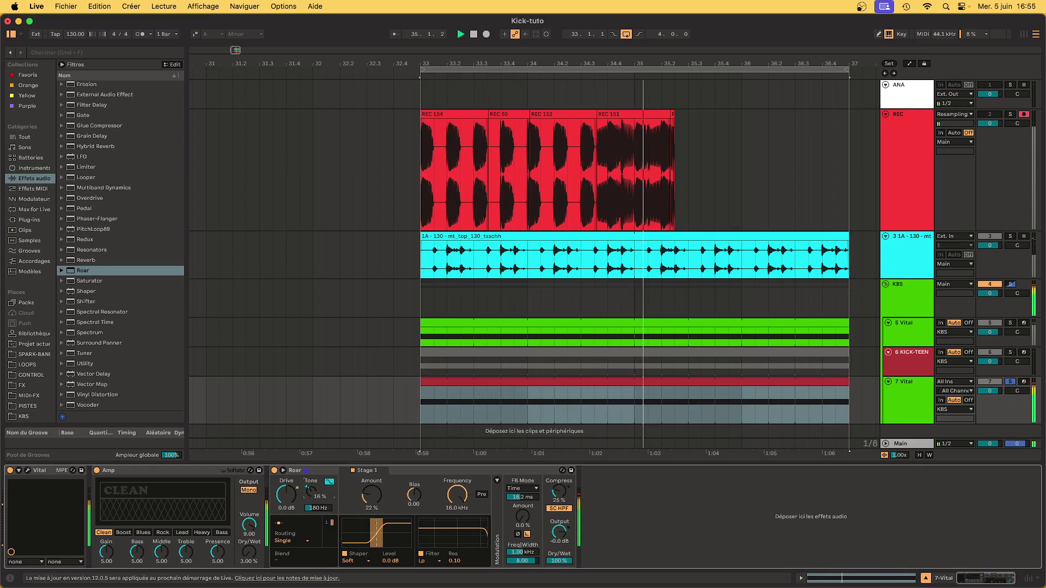
mouse_move(559, 561)
mouse_down()
mouse_move(559, 572)
mouse_move(559, 548)
mouse_move(556, 564)
mouse_up()
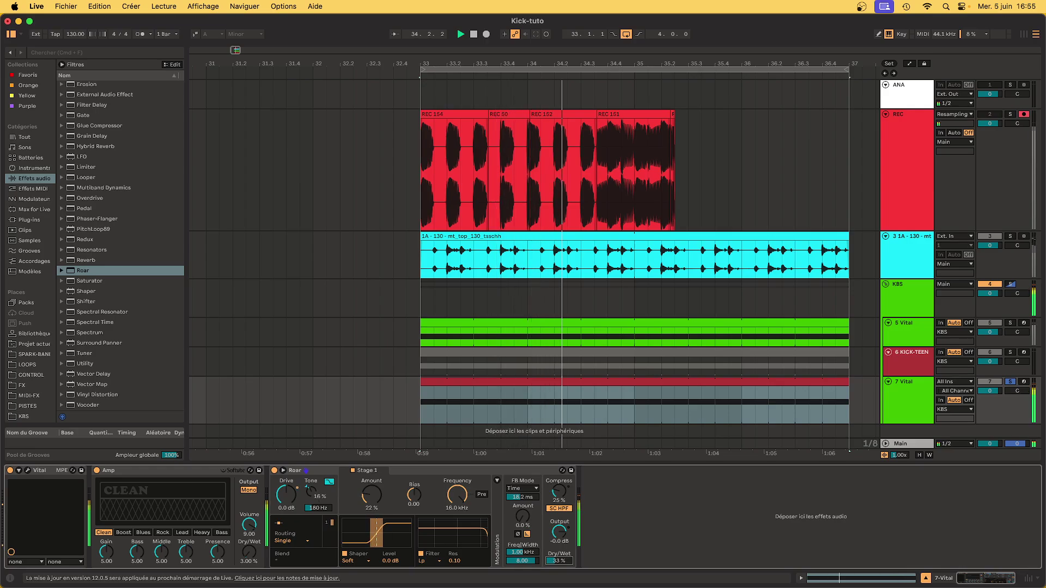
key(space)
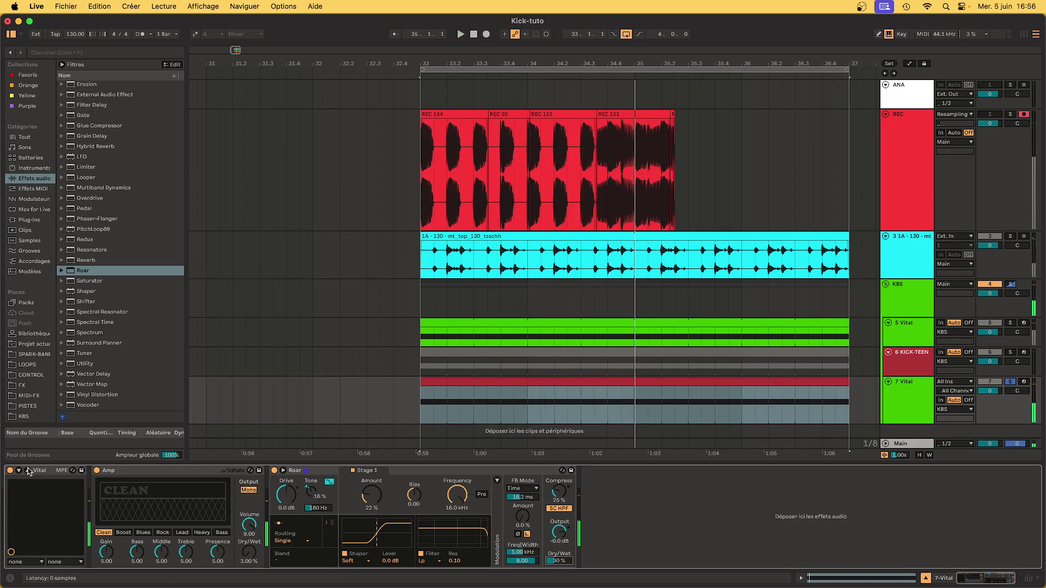
Drag a point on Vital's LFO 2 curve to straighten its descent, then close Vital
click(18, 470)
click(578, 268)
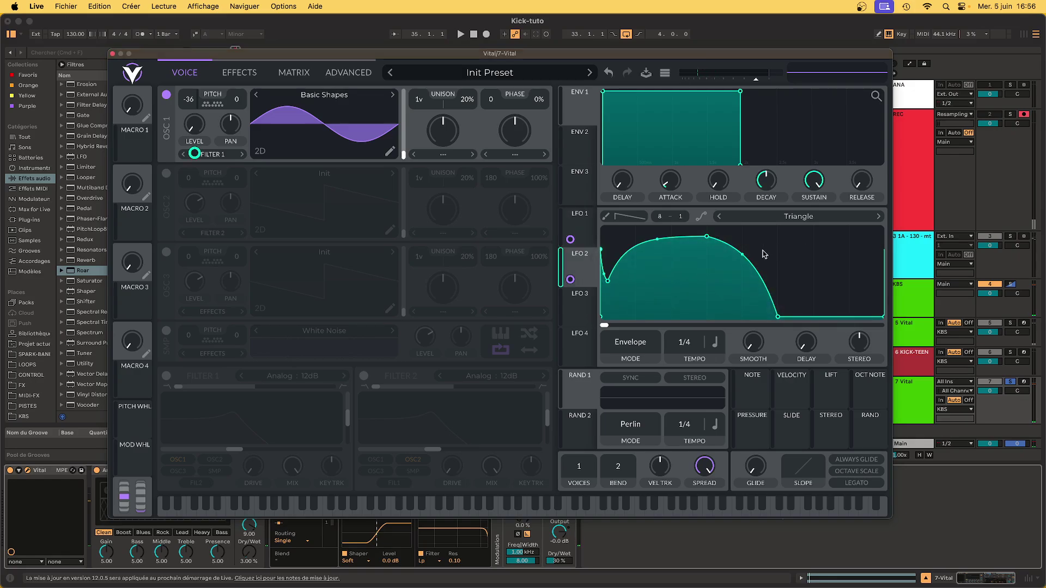
drag(752, 261, 744, 262)
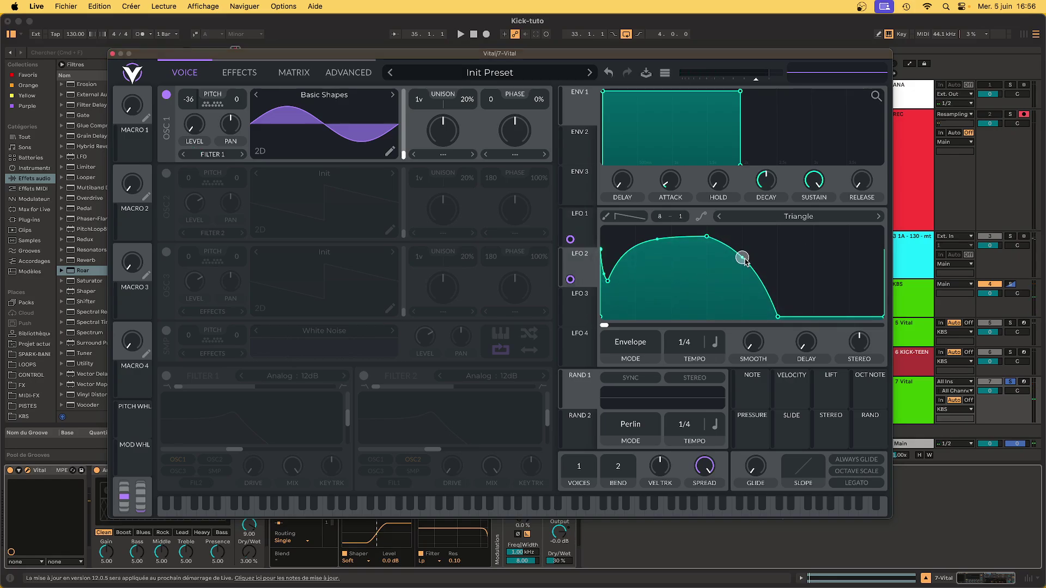
click(112, 53)
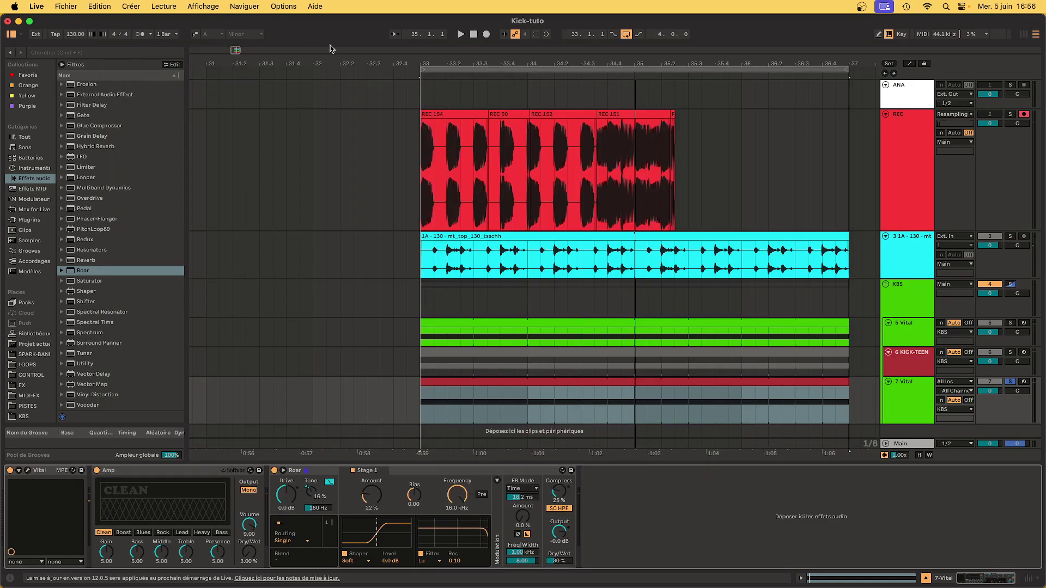
Record the kick into a new REC 155 clip from bar 33 and zoom in
click(488, 34)
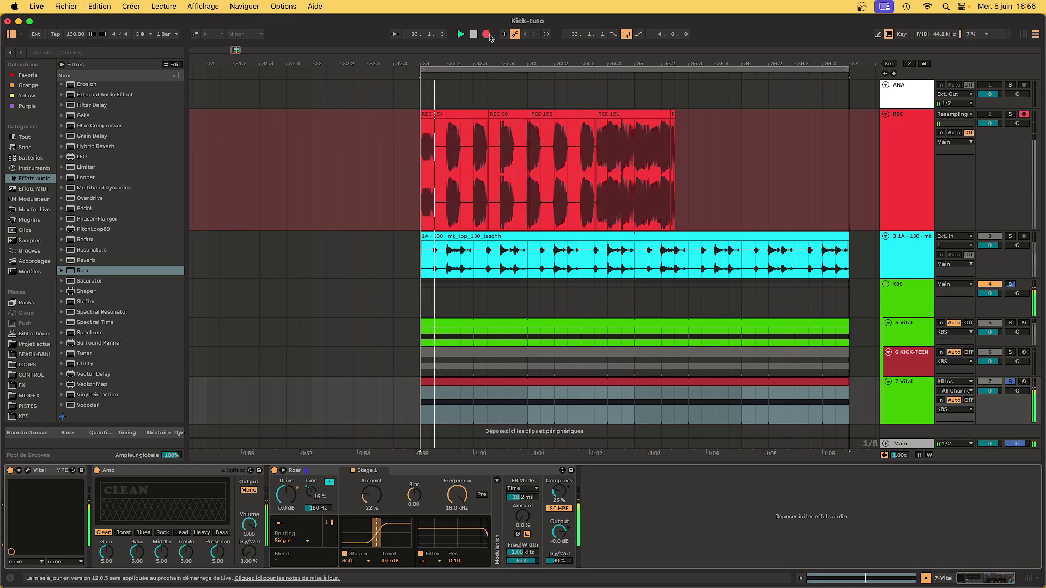
key(space)
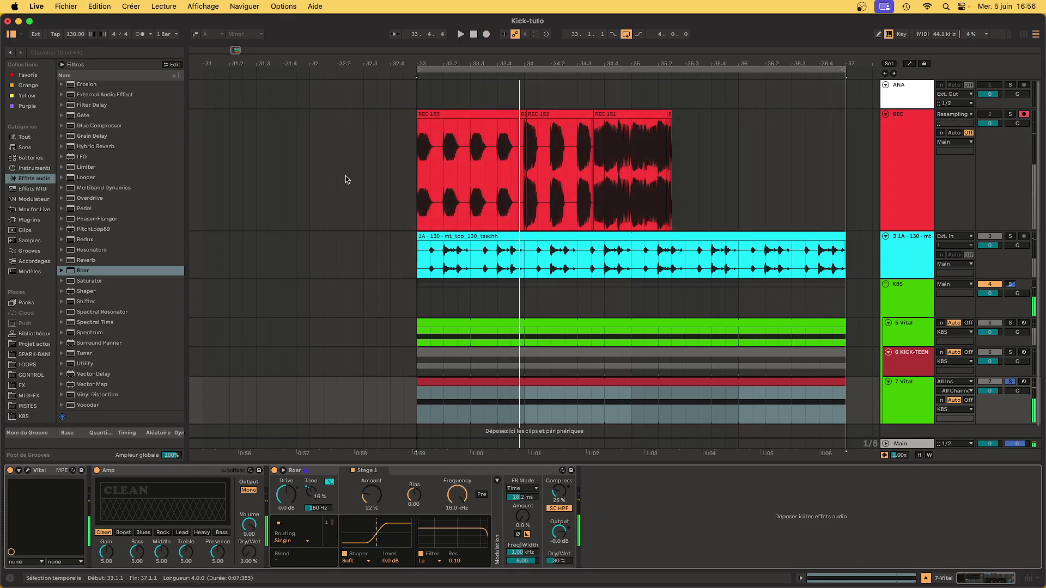
key(plus)
key(plus)
key(plus)
key(plus)
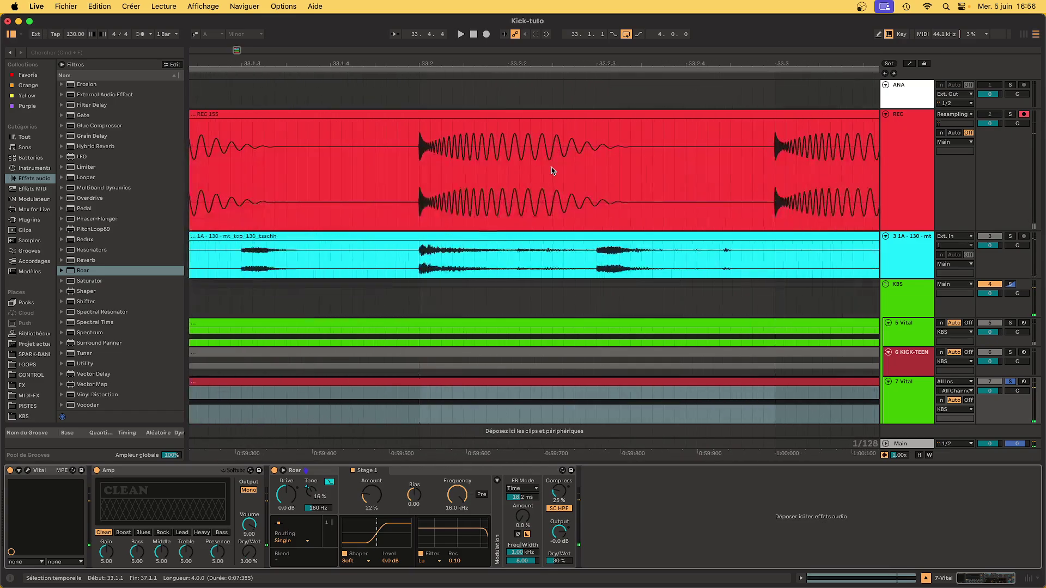
Select the REC 155 transient and tail regions, then select the kick clip on track 7
drag(421, 152, 631, 179)
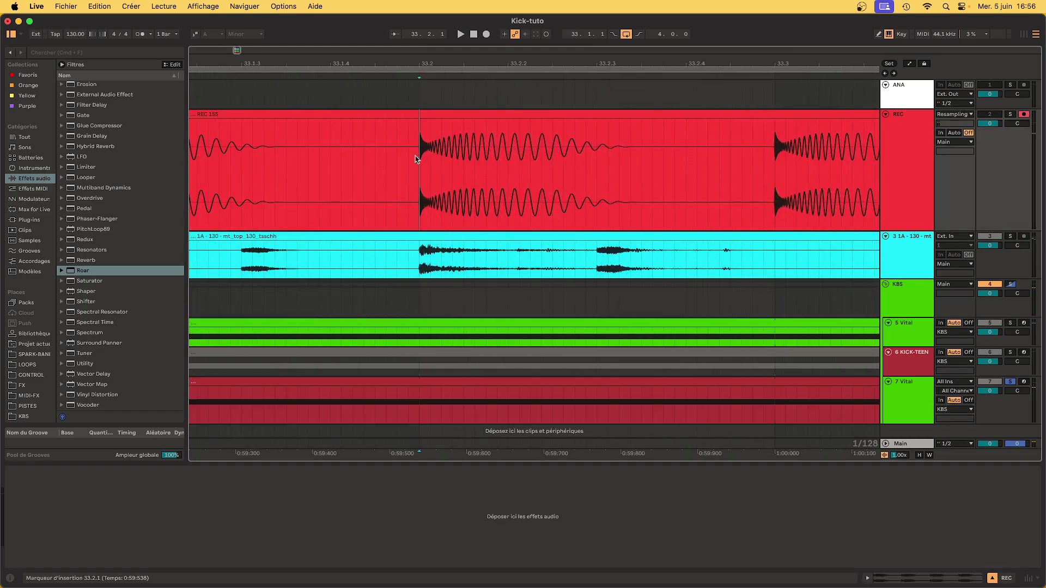
click(448, 137)
drag(430, 137, 470, 145)
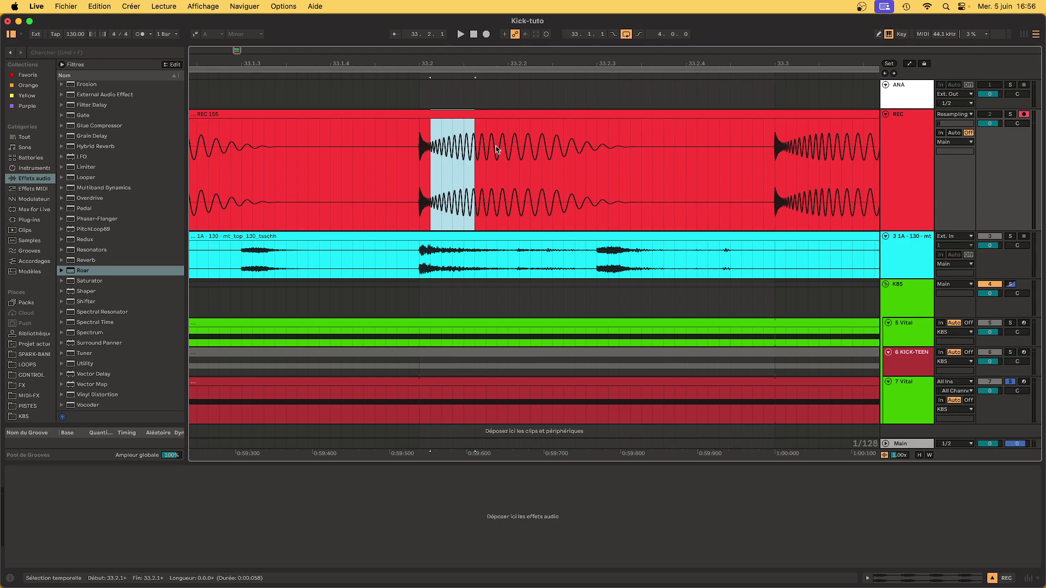
drag(608, 155, 549, 163)
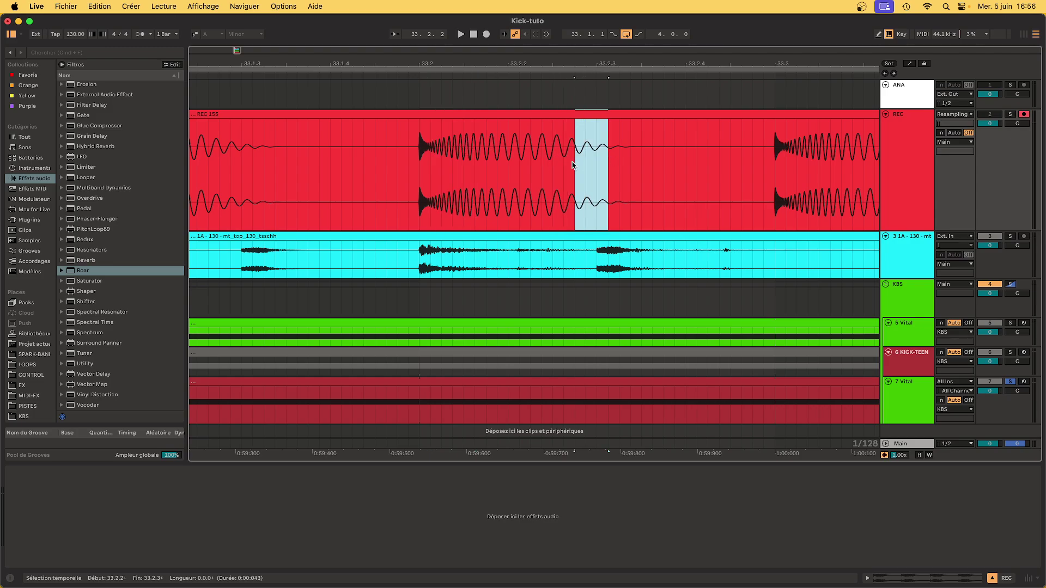
click(610, 164)
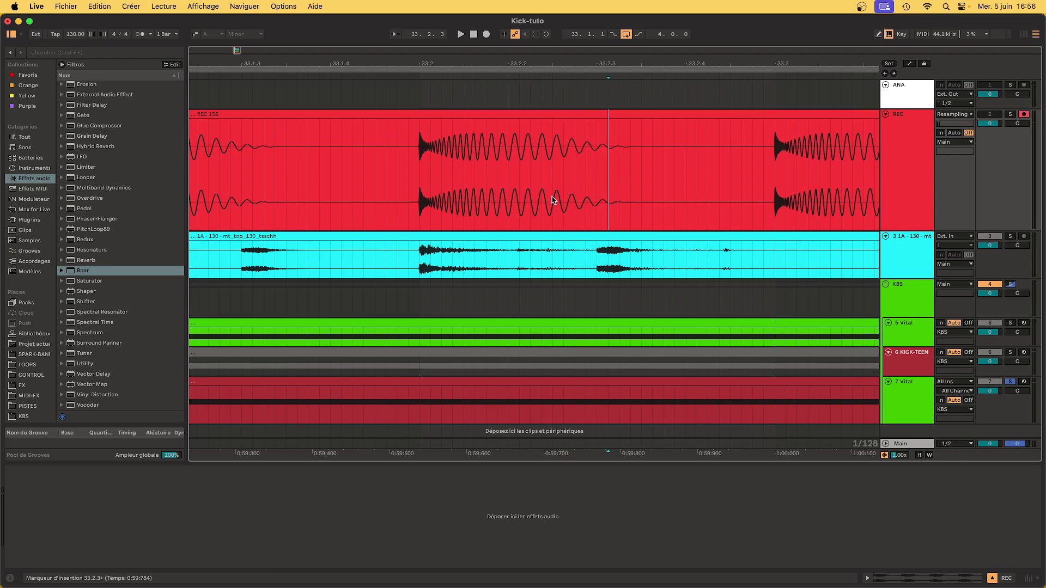
scroll(510, 205, down, 1)
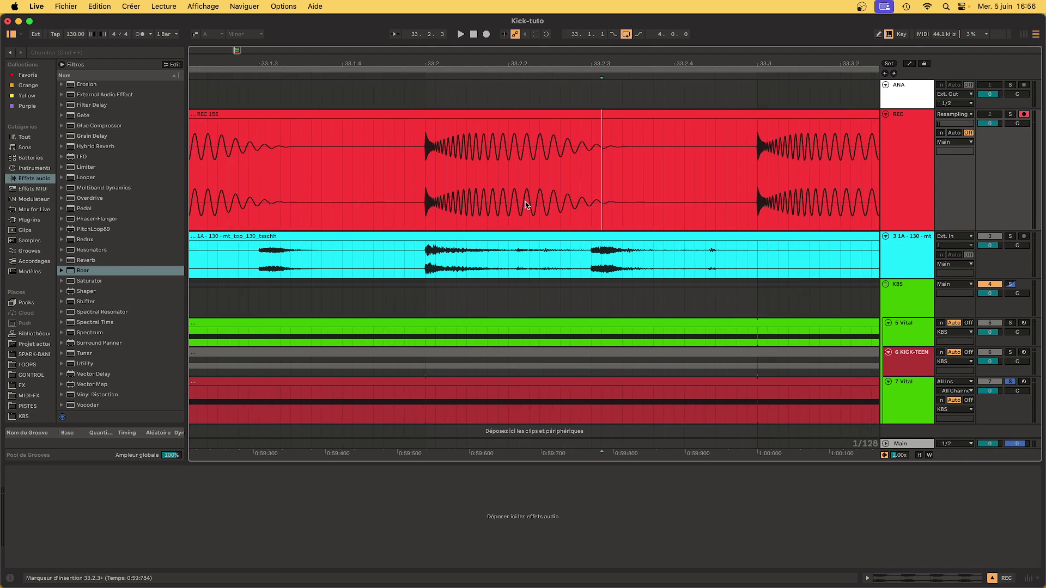
scroll(594, 227, down, 5)
scroll(593, 227, down, 5)
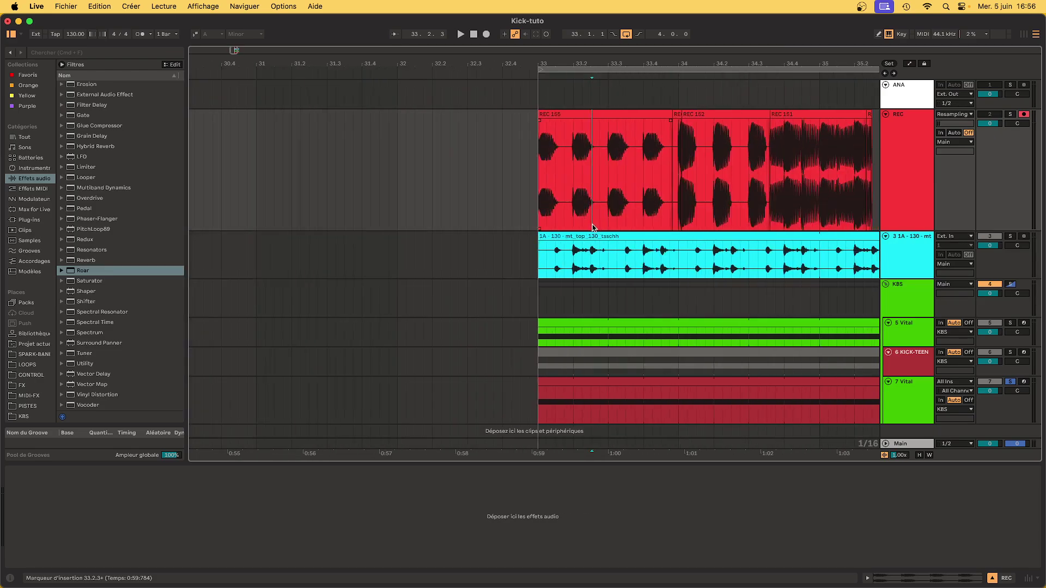
scroll(593, 237, down, 1)
click(556, 371)
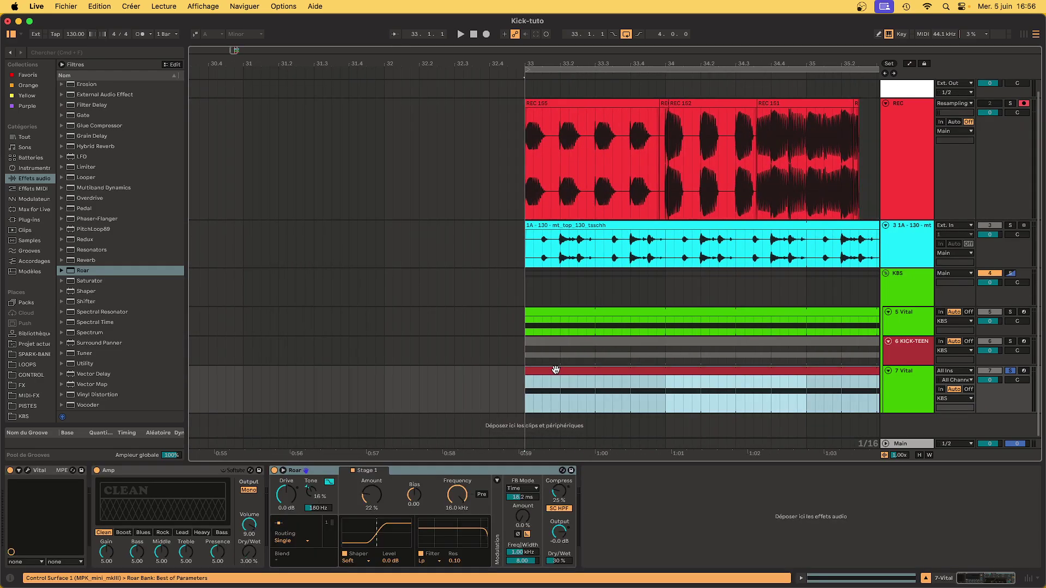
While playing, end LFO 2's plateau earlier and bow its descent into a steeper curve
click(26, 472)
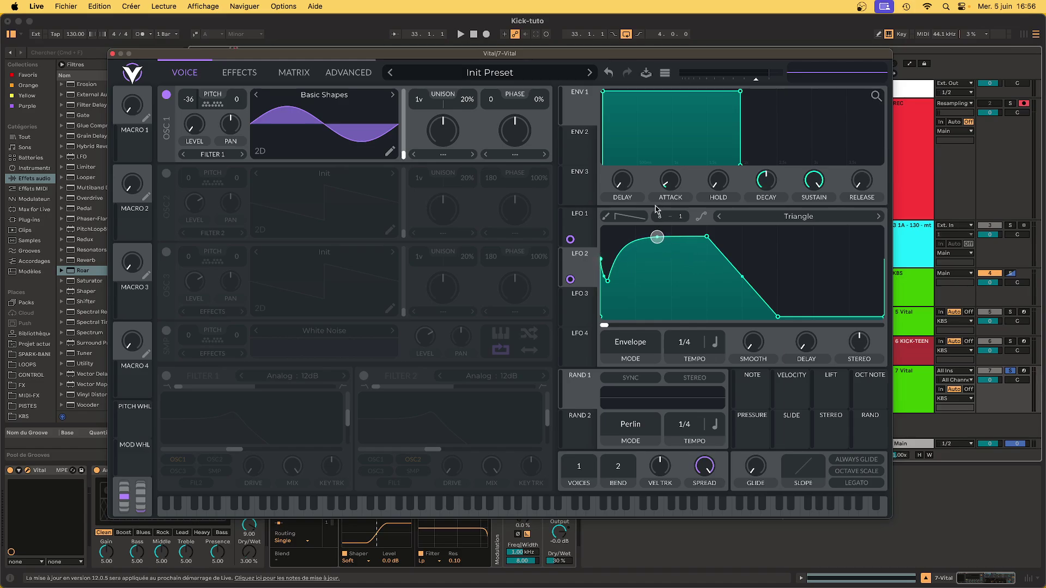
key(space)
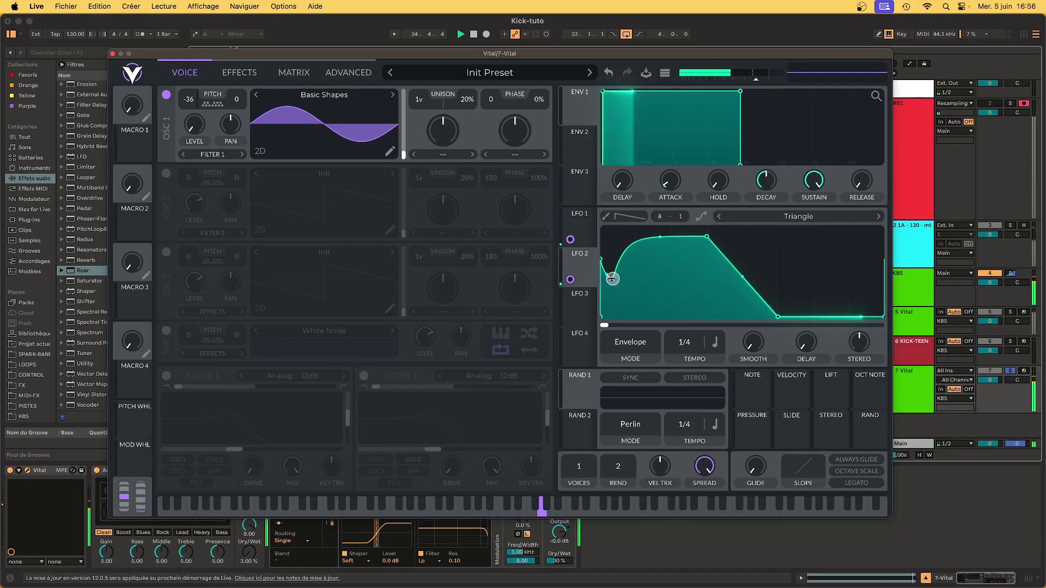
drag(613, 278, 603, 279)
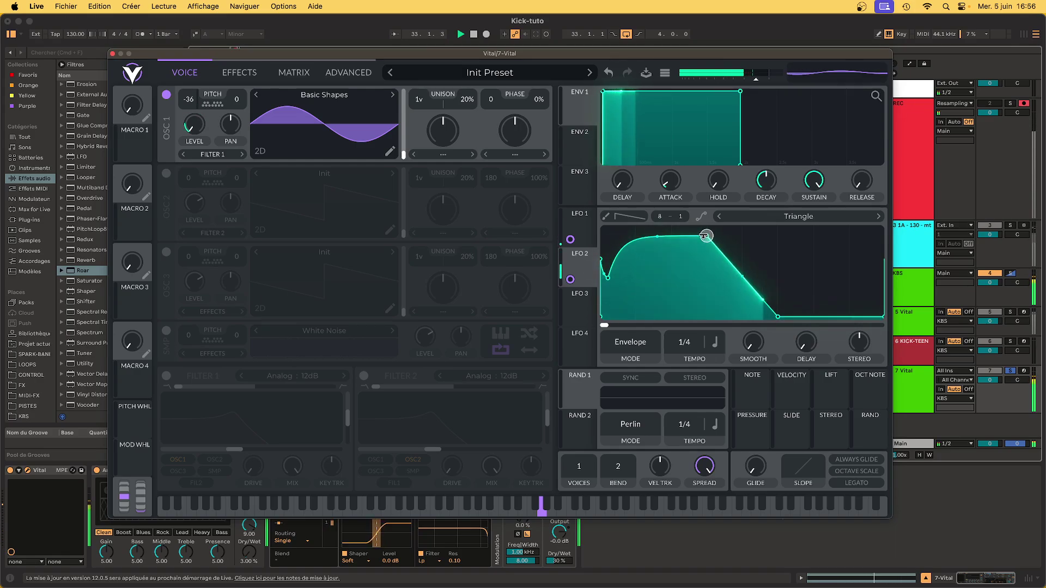
drag(707, 236, 691, 236)
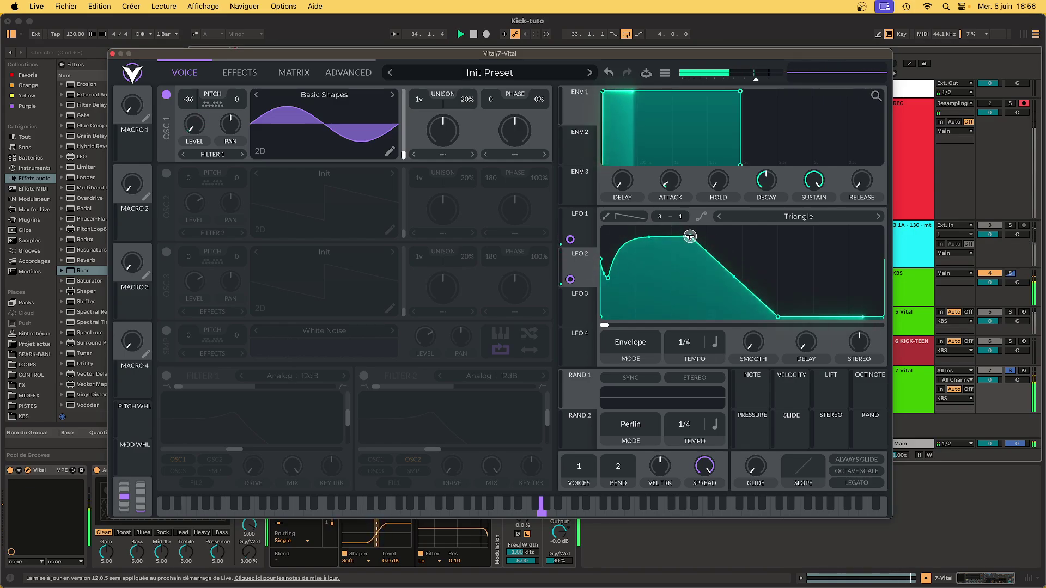
drag(735, 276, 733, 247)
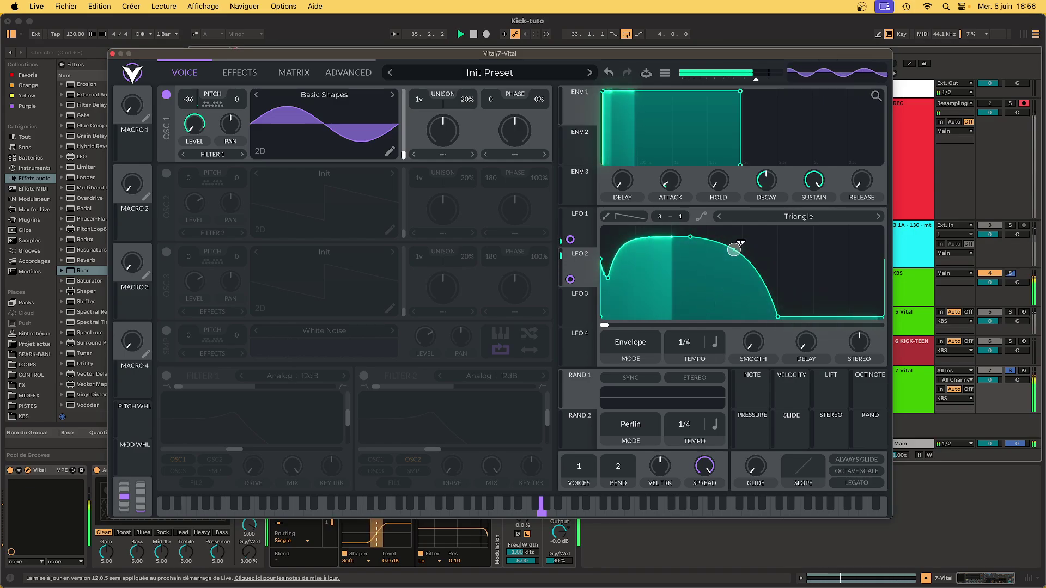
drag(780, 316, 751, 330)
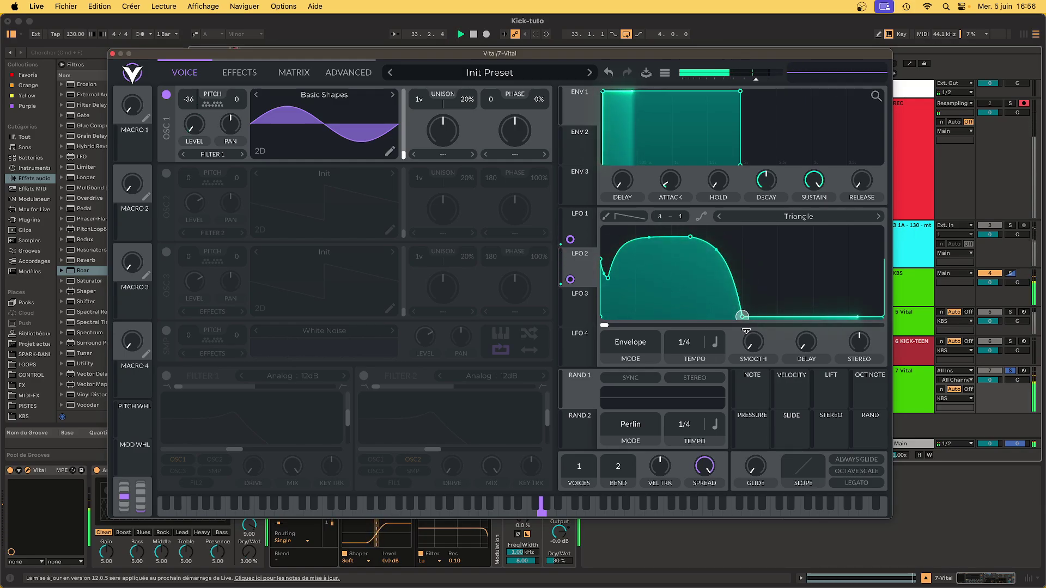
click(113, 53)
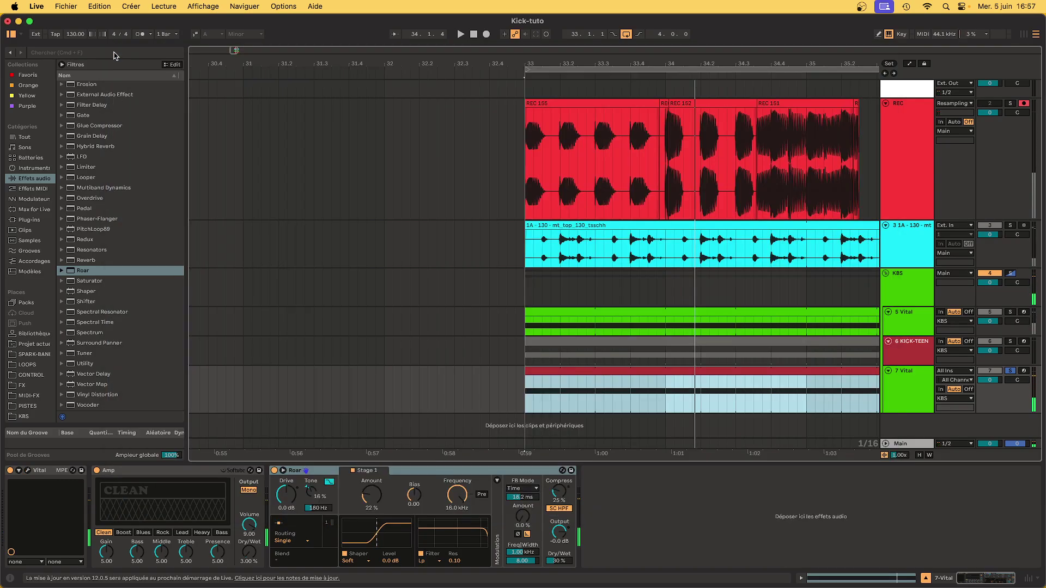
Reposition the Vital window, lower its output volume by about 2 dB, and close it
click(26, 472)
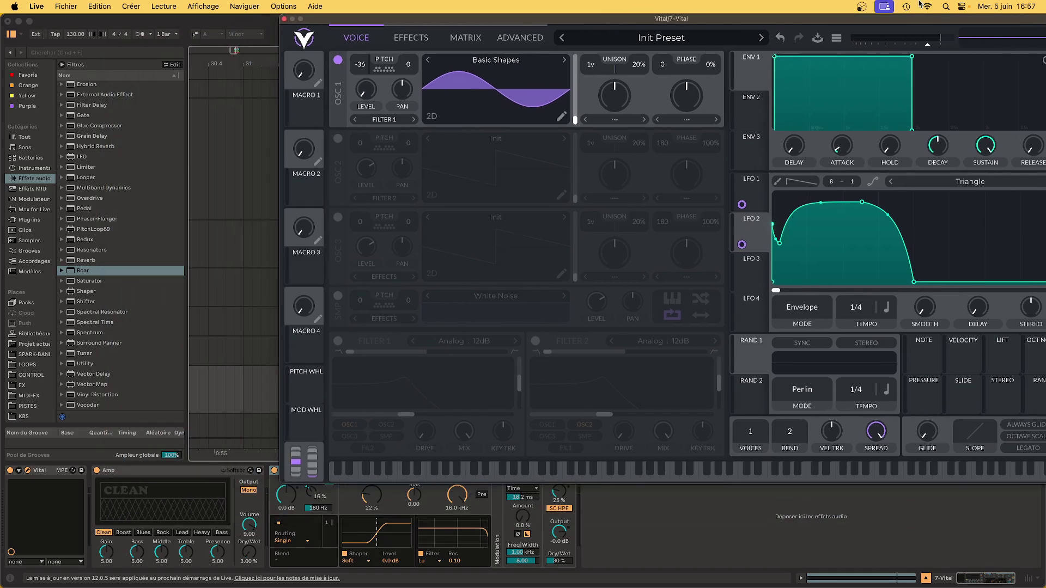
drag(746, 56, 825, 21)
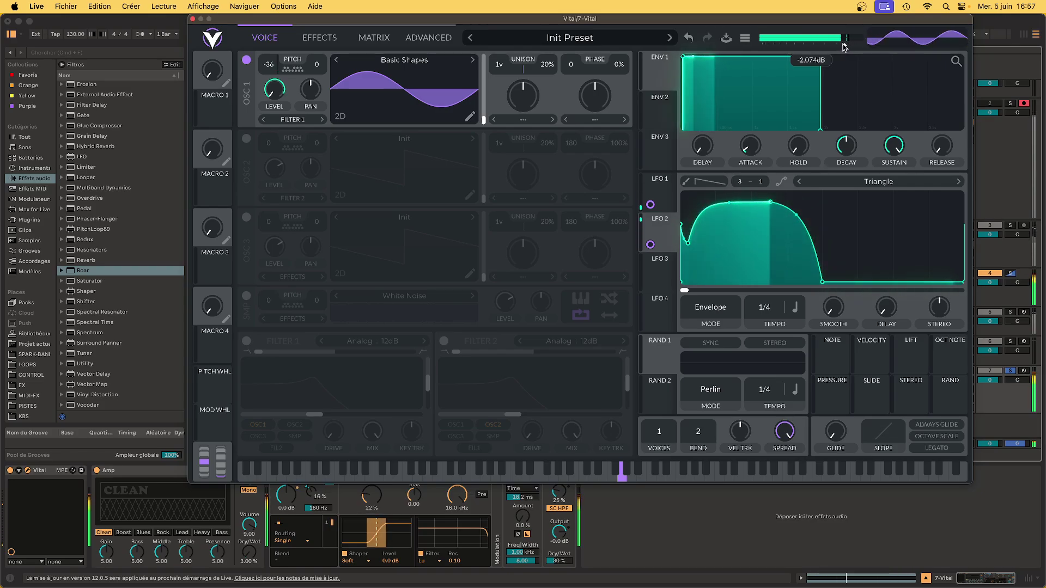
drag(847, 50, 835, 48)
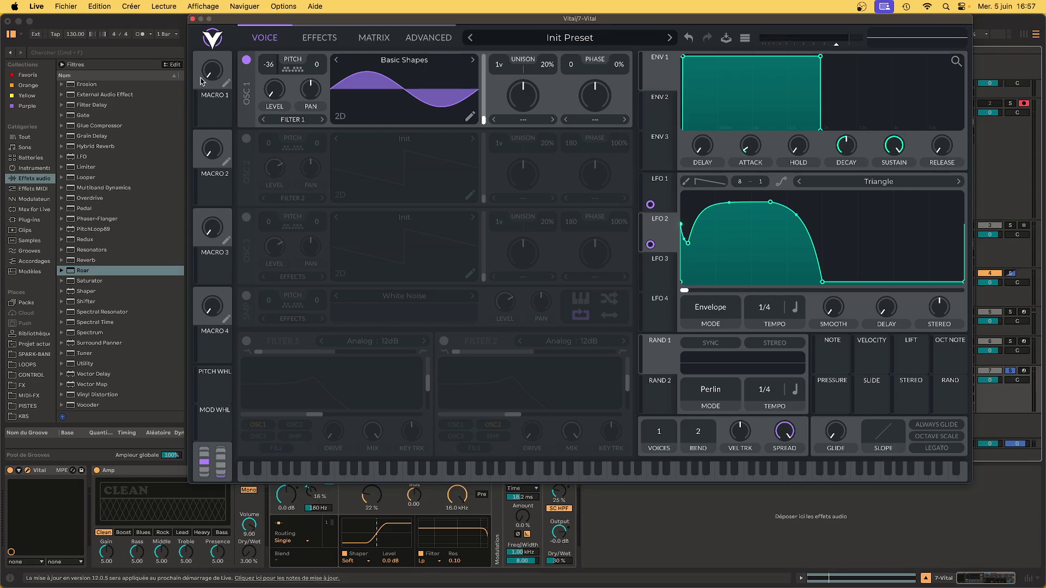
click(194, 18)
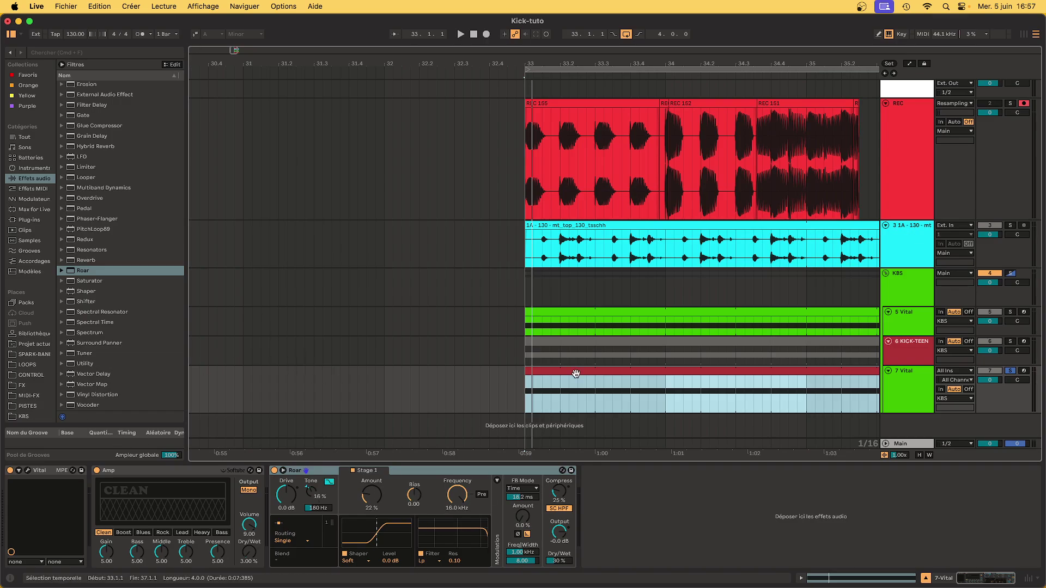
Select track 7's clip, enlarge the arrangement, and display the Vital, Amp and Roar chain
click(607, 327)
scroll(572, 515, right, 5)
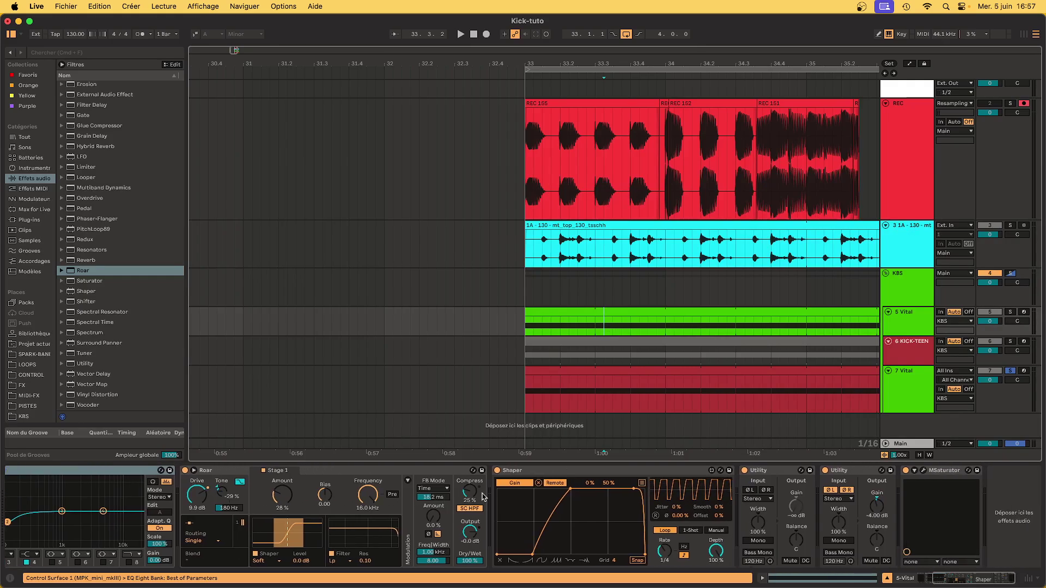
click(614, 475)
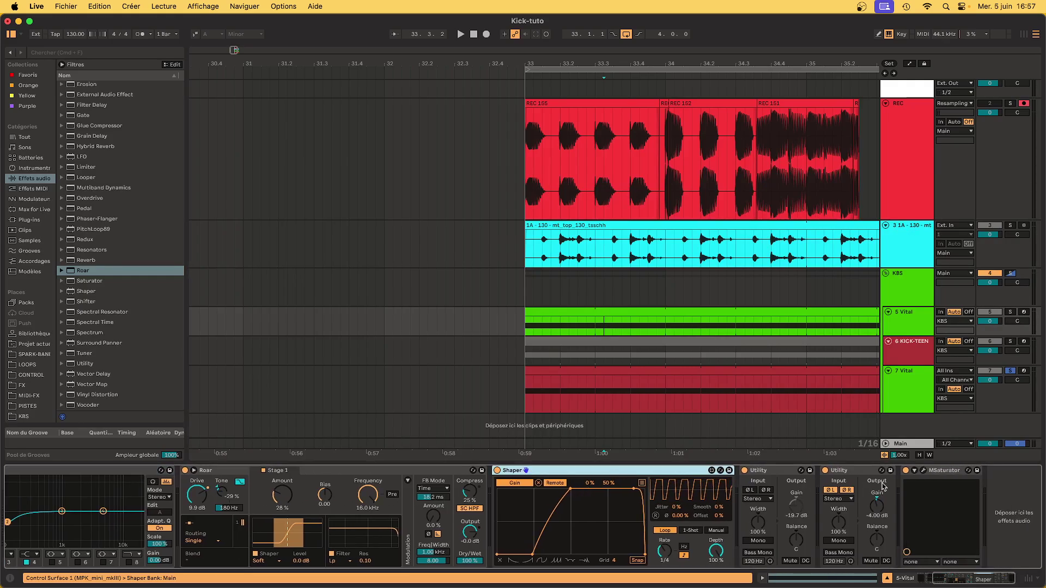
double_click(610, 368)
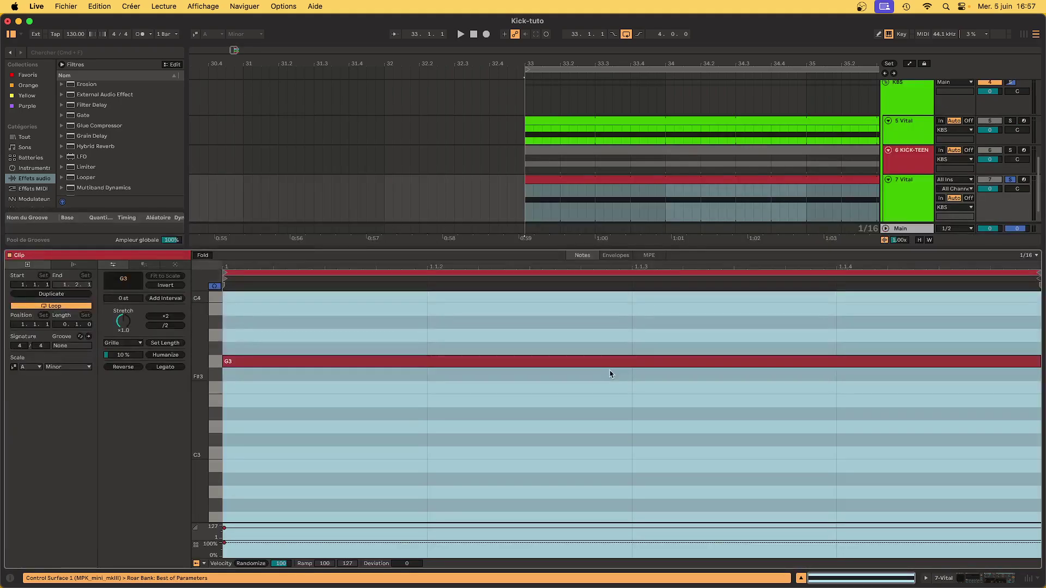
click(566, 194)
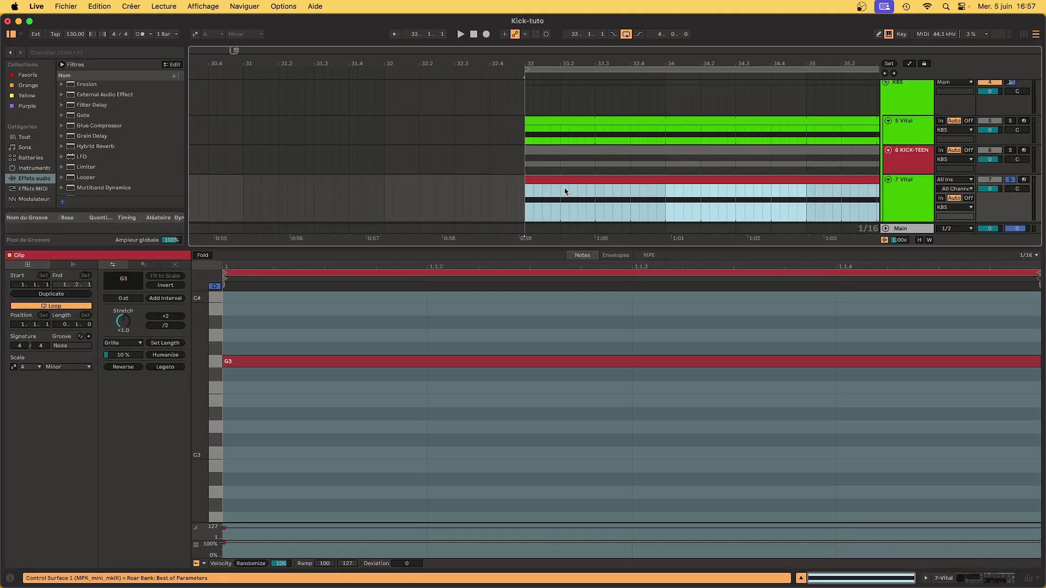
scroll(566, 194, down, 1)
scroll(565, 194, right, 3)
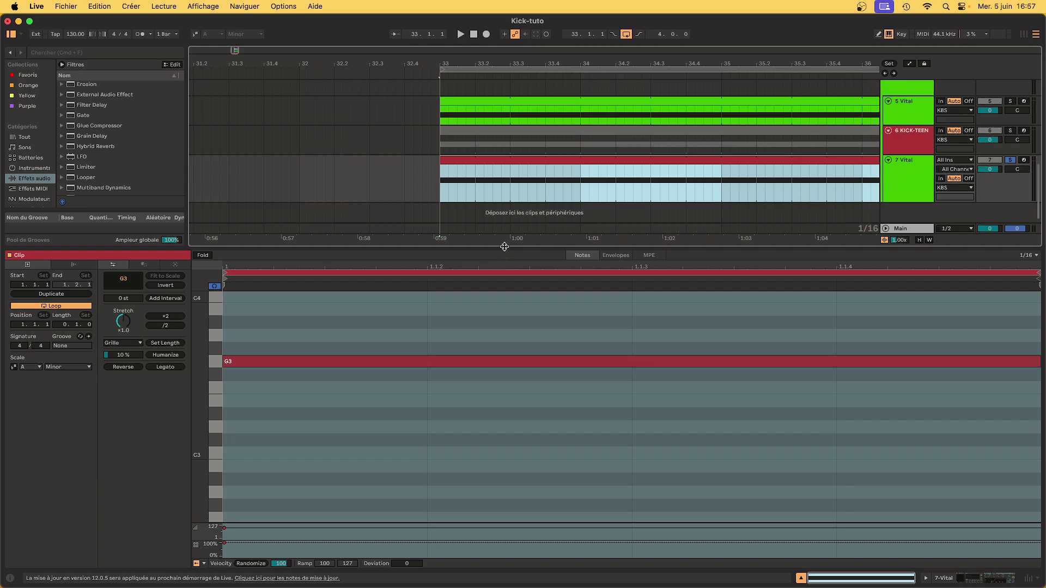
drag(504, 245, 425, 441)
click(458, 380)
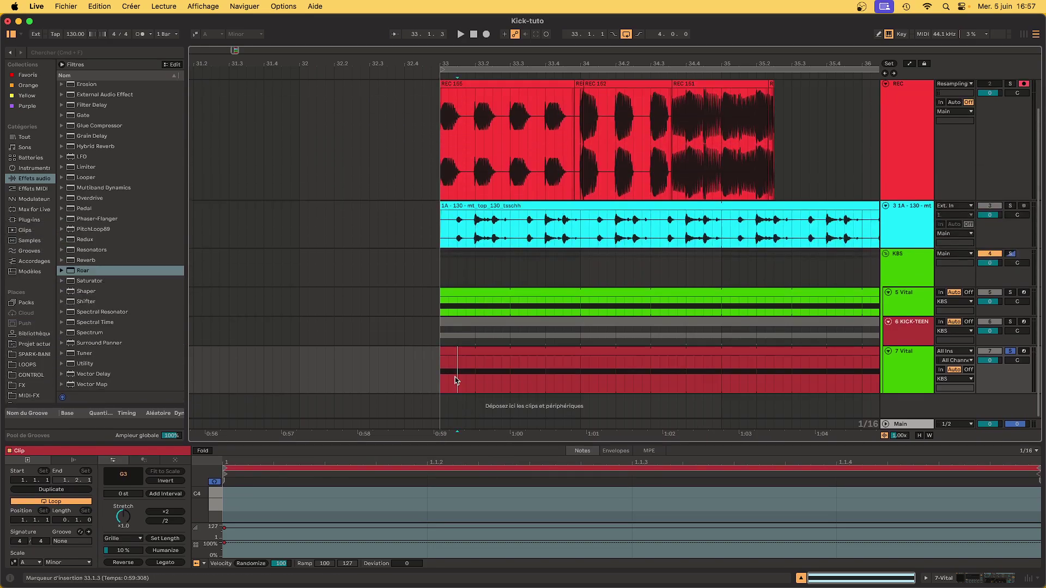
click(991, 582)
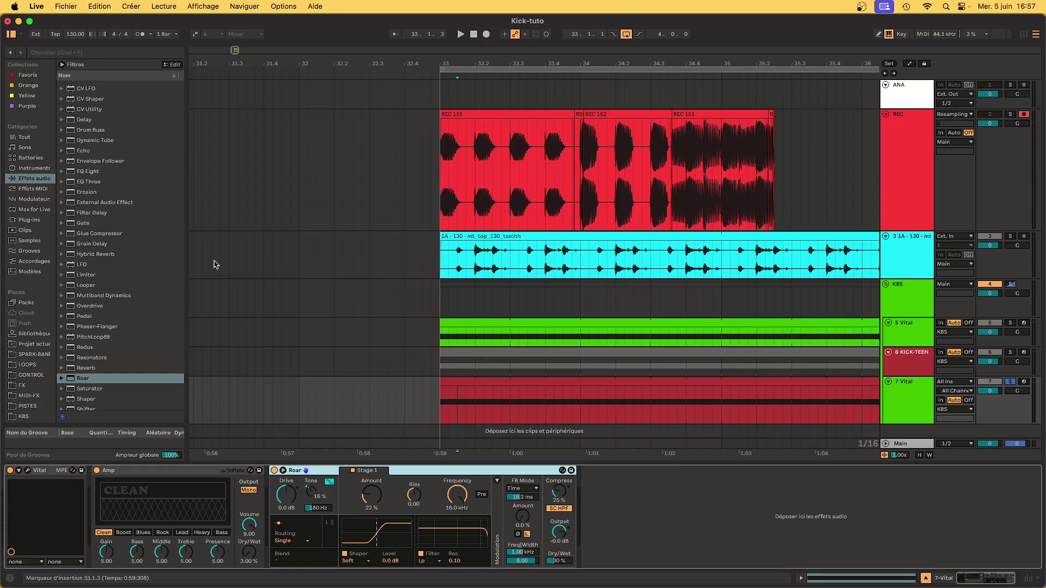
Add MSaturator from Favorites and Utility before it, toggling Utility's phase invert on and off
click(27, 75)
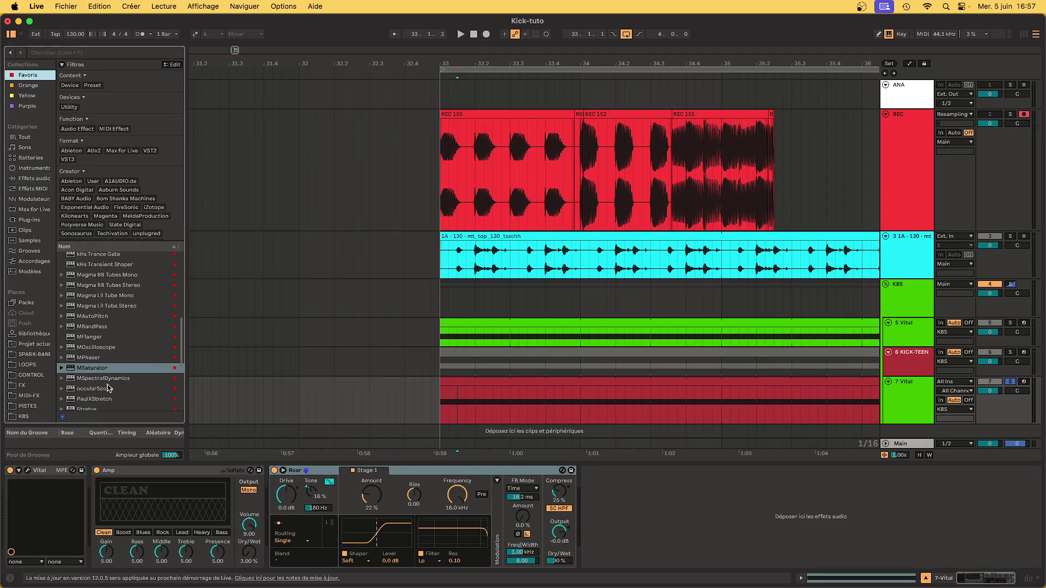
double_click(93, 368)
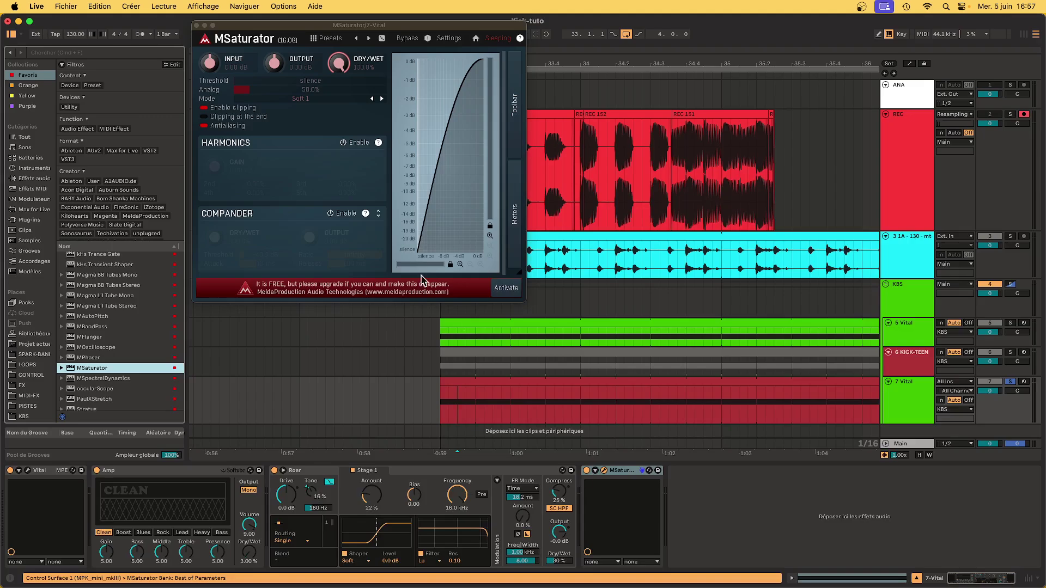
click(26, 177)
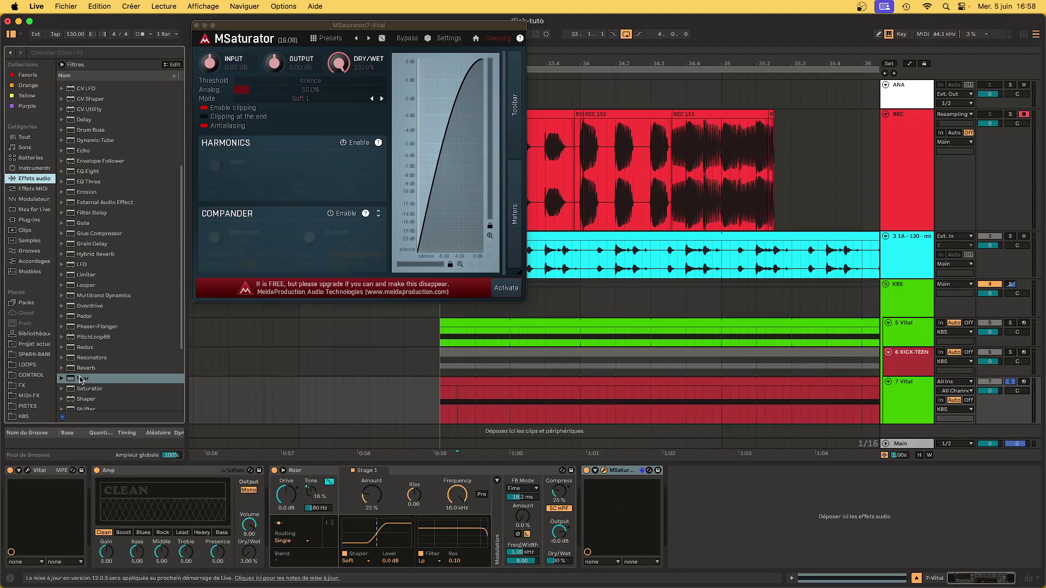
scroll(87, 400, down, 3)
scroll(87, 400, down, 2)
drag(84, 368, 628, 512)
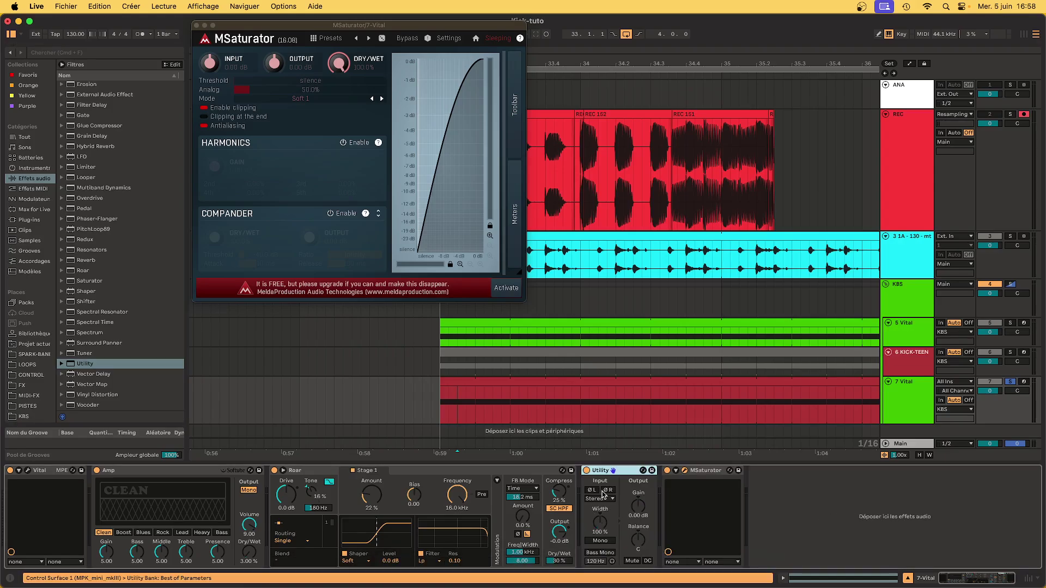
click(592, 489)
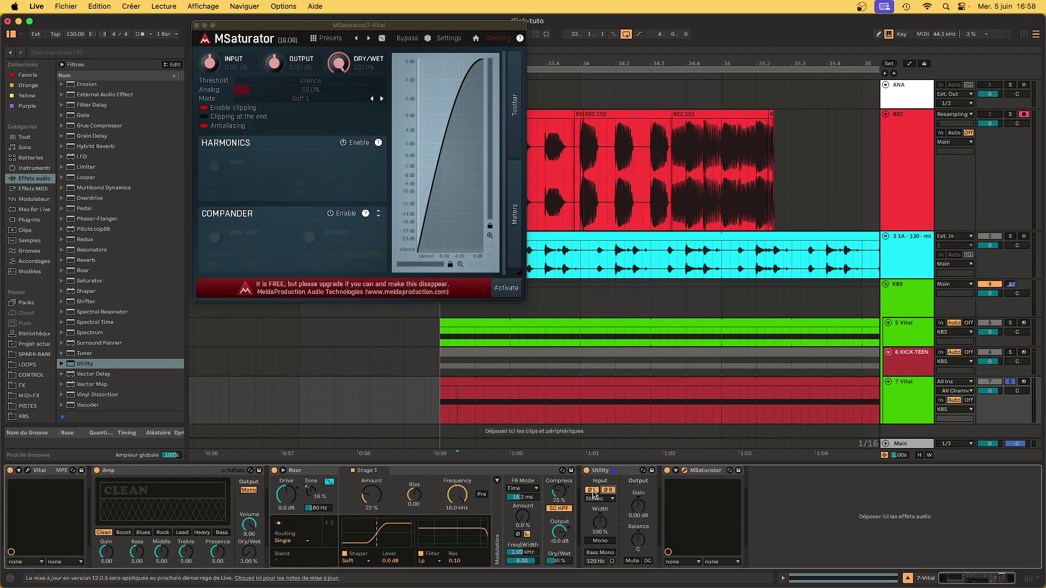
click(592, 489)
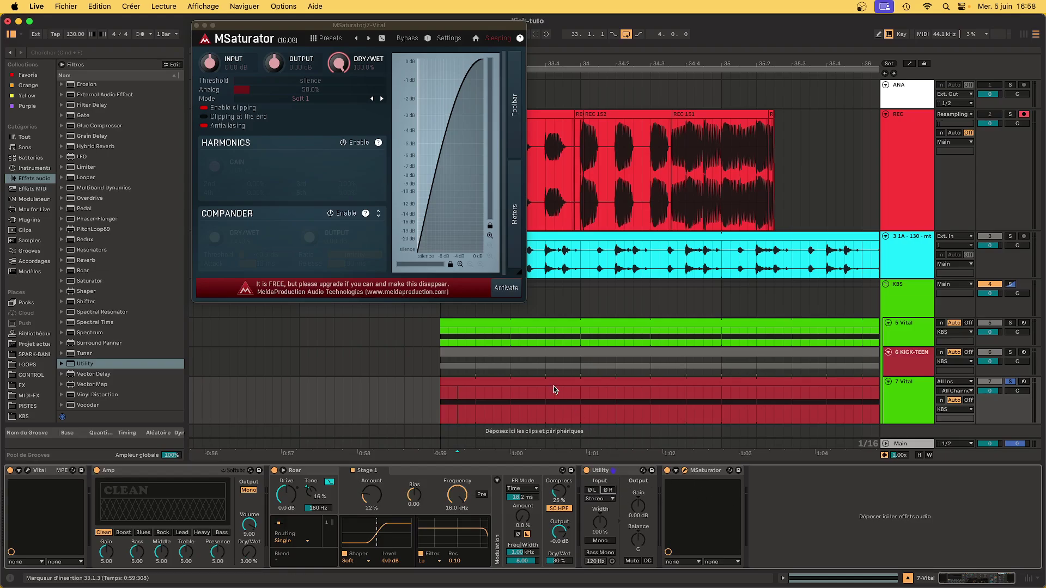
click(245, 89)
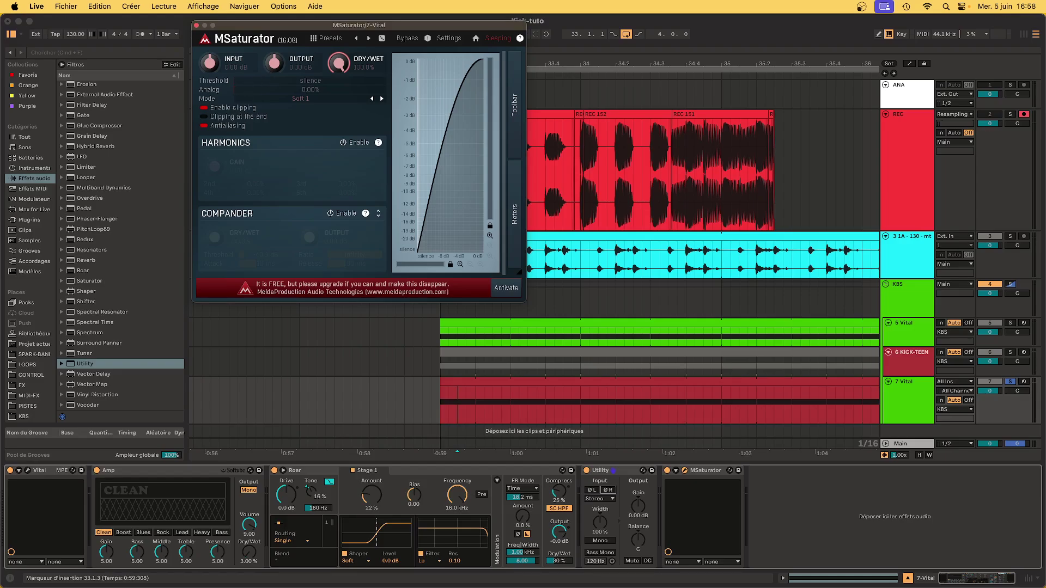
Audition the kick while settling MSaturator's threshold near -4.5 dB, with Utility gain at 3 dB
drag(245, 80, 384, 81)
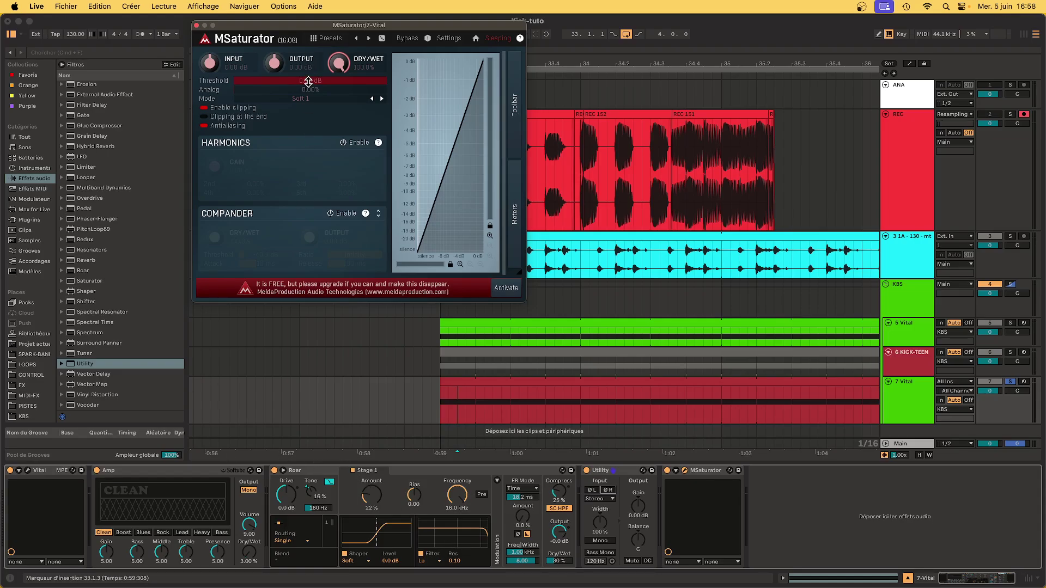
key(space)
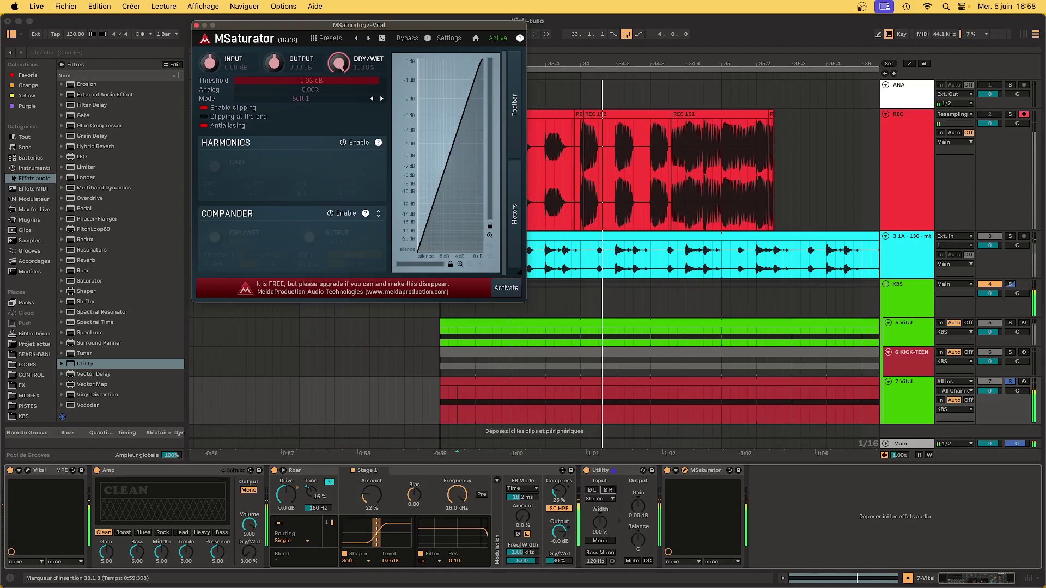
drag(306, 81, 307, 123)
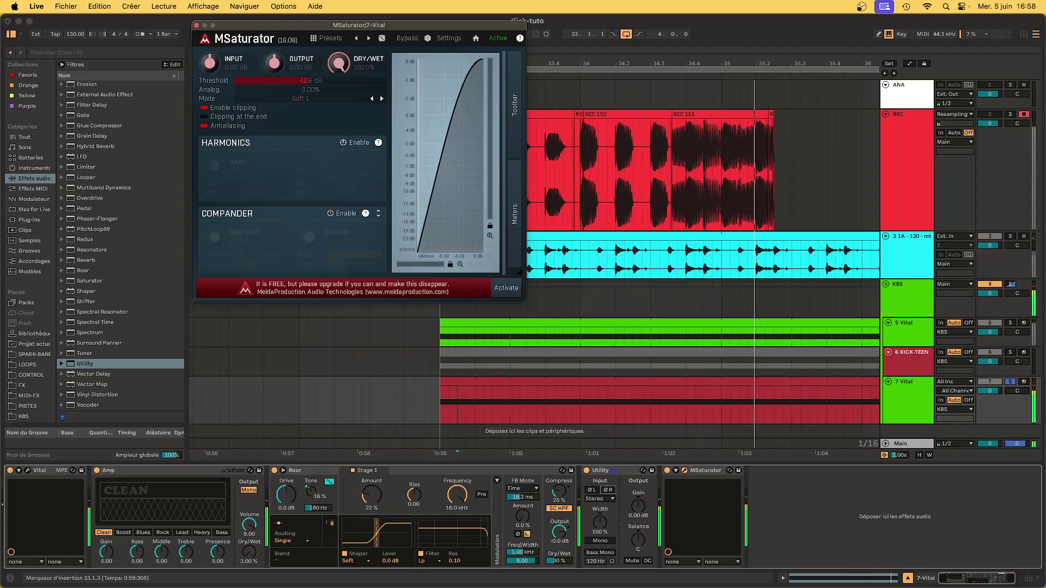
double_click(307, 80)
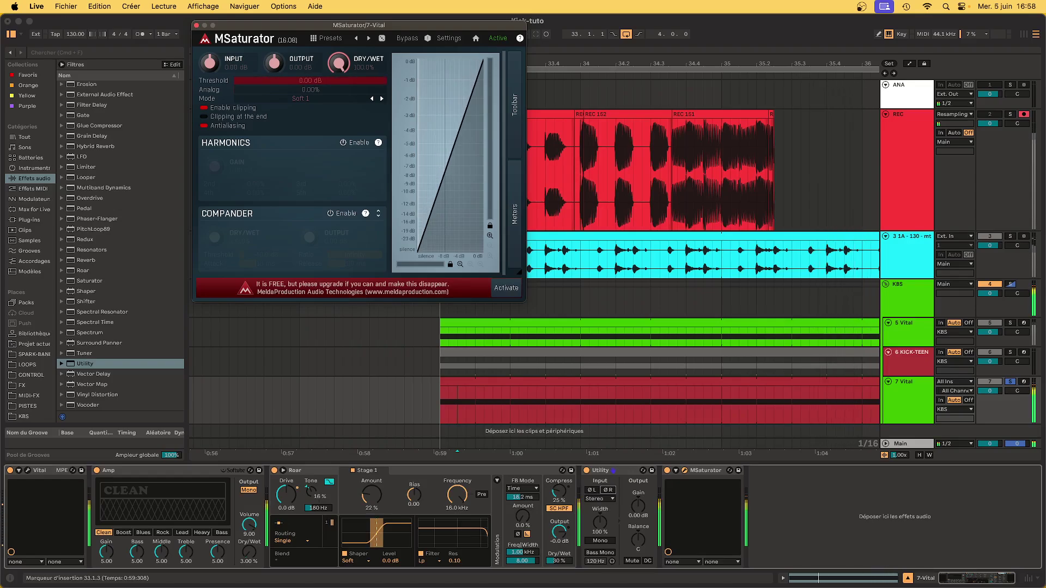
drag(306, 80, 306, 96)
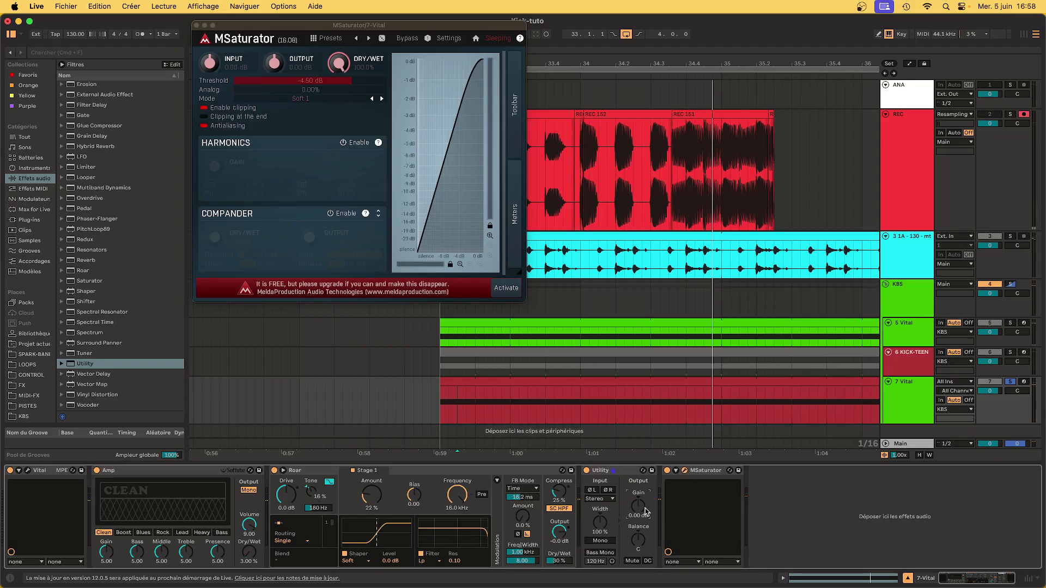
key(space)
scroll(645, 512, up, 2)
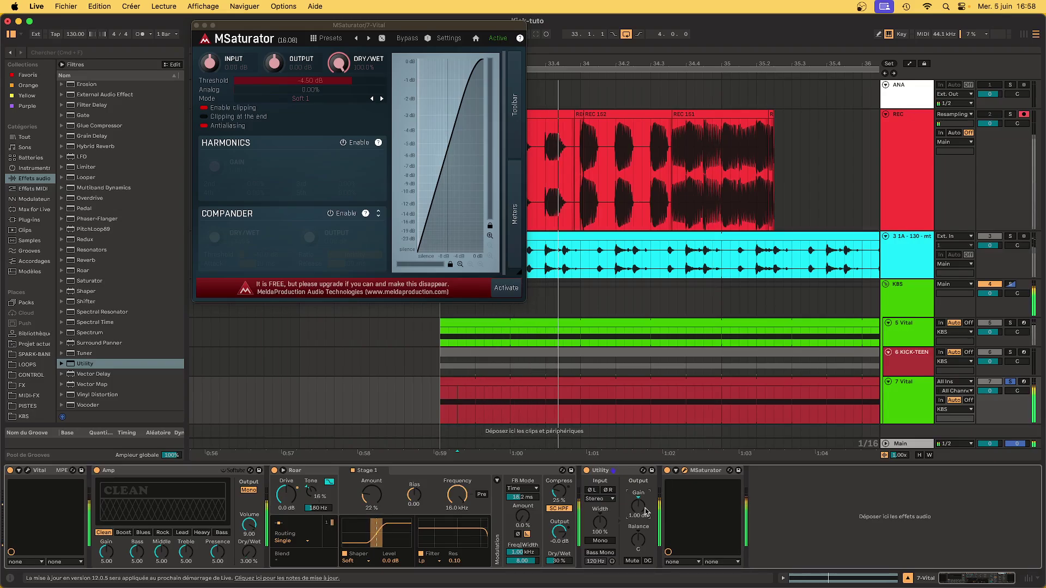
scroll(645, 511, up, 1)
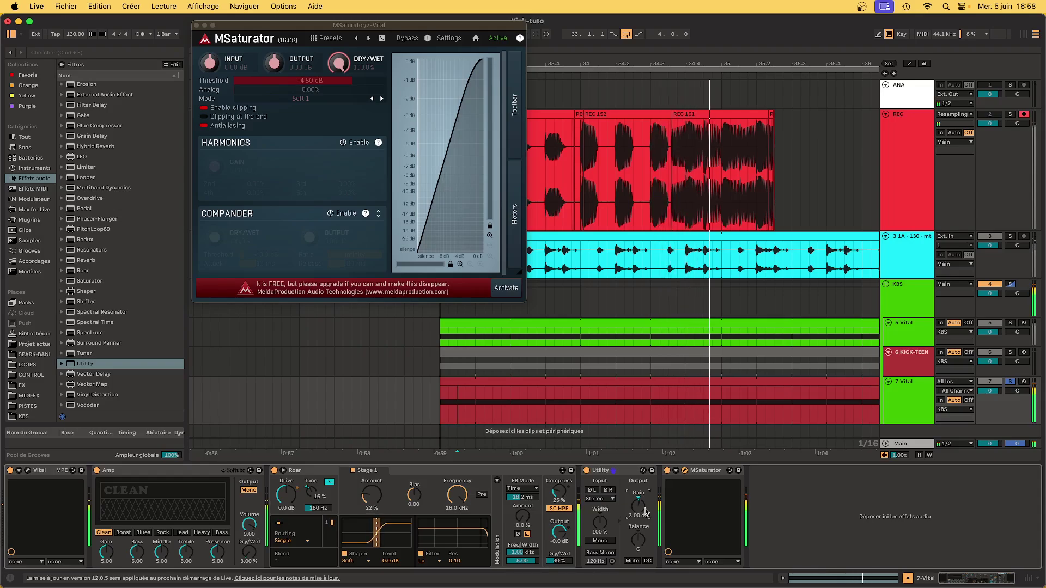
scroll(645, 512, down, 2)
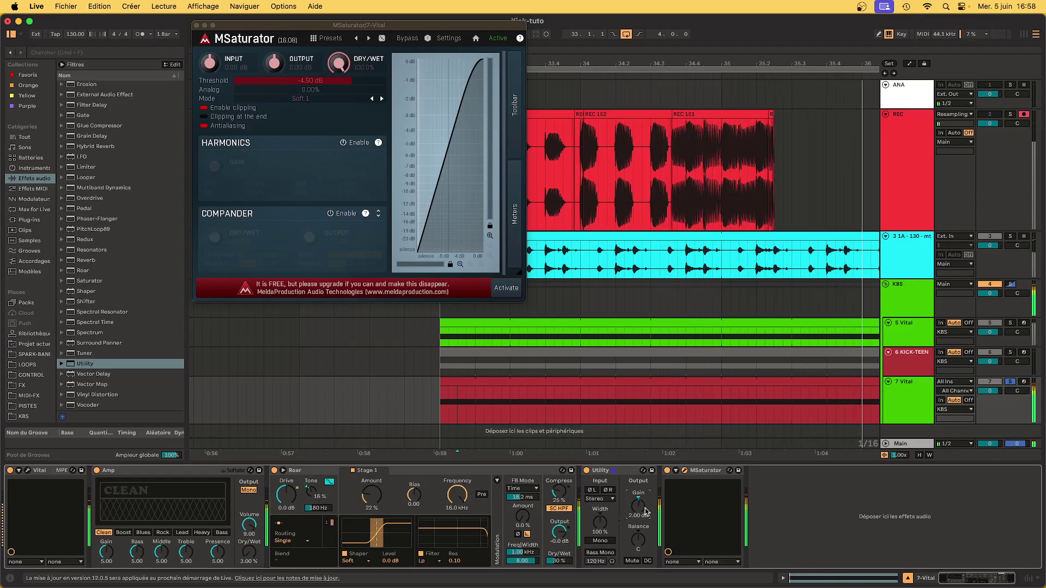
scroll(645, 512, up, 2)
key(space)
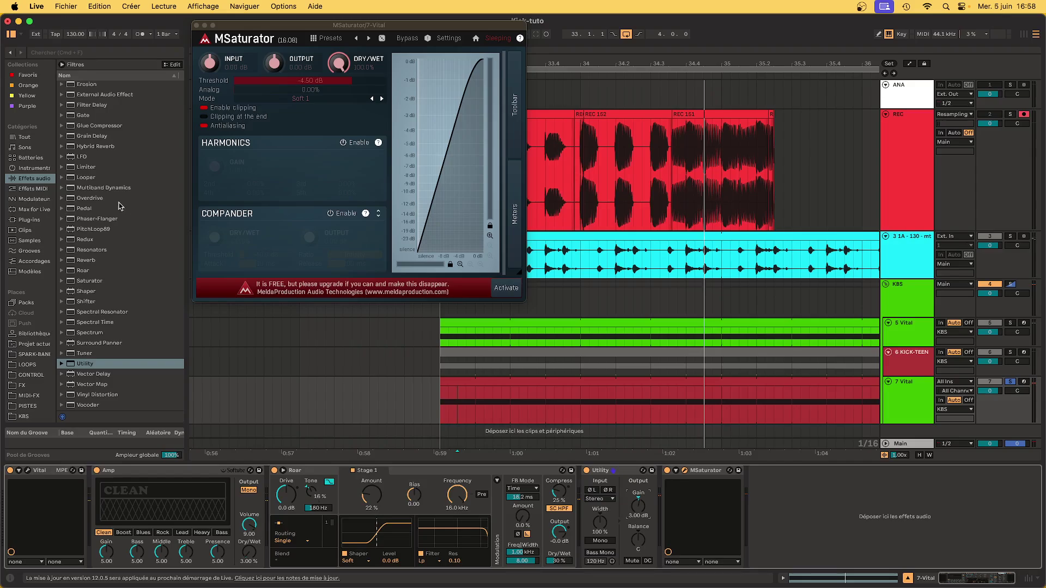
Insert EQ Eight between Utility and MSaturator and bypass Utility
click(43, 179)
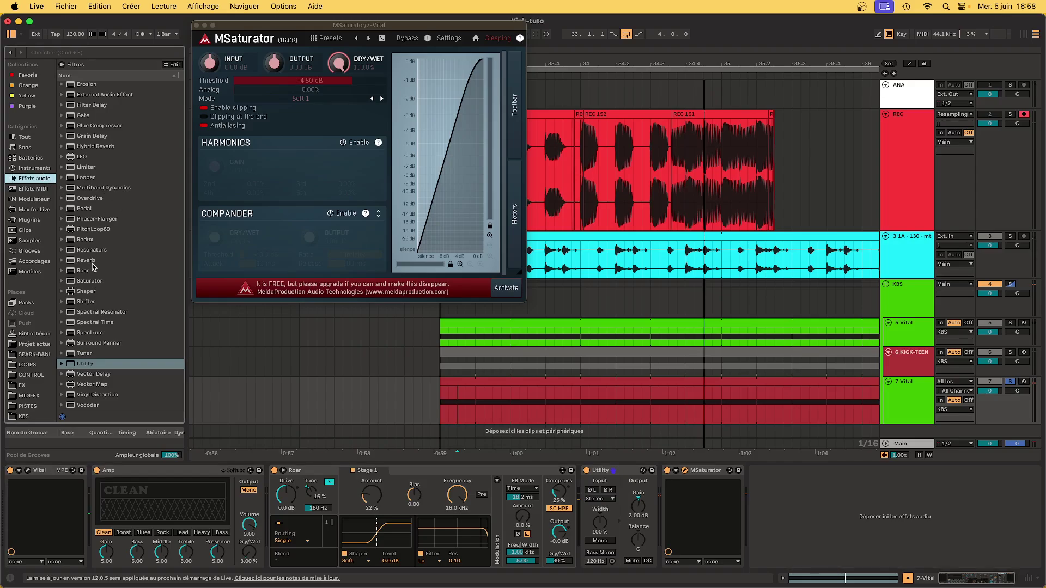
scroll(92, 265, up, 10)
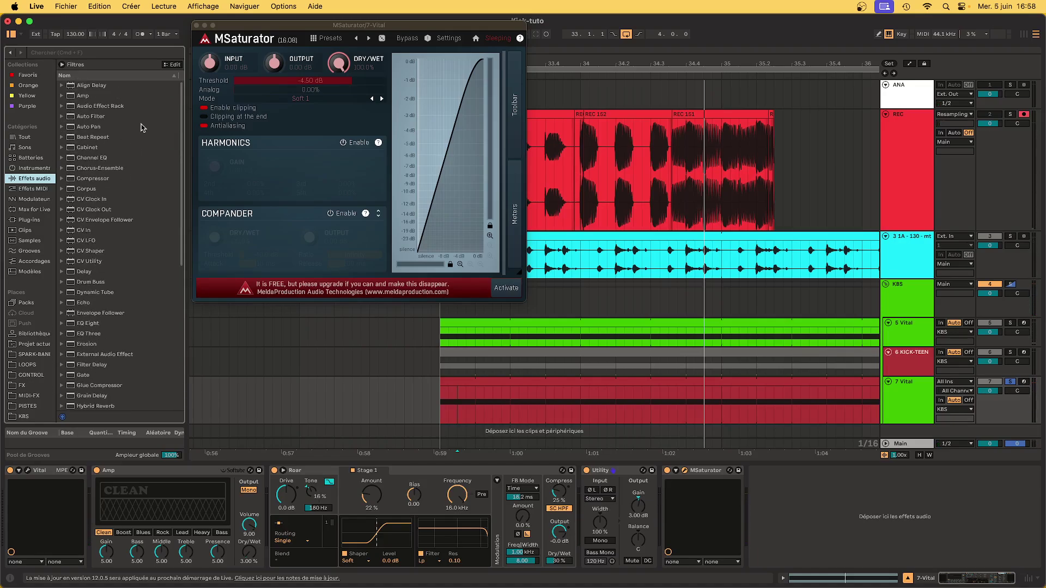
drag(86, 327, 664, 514)
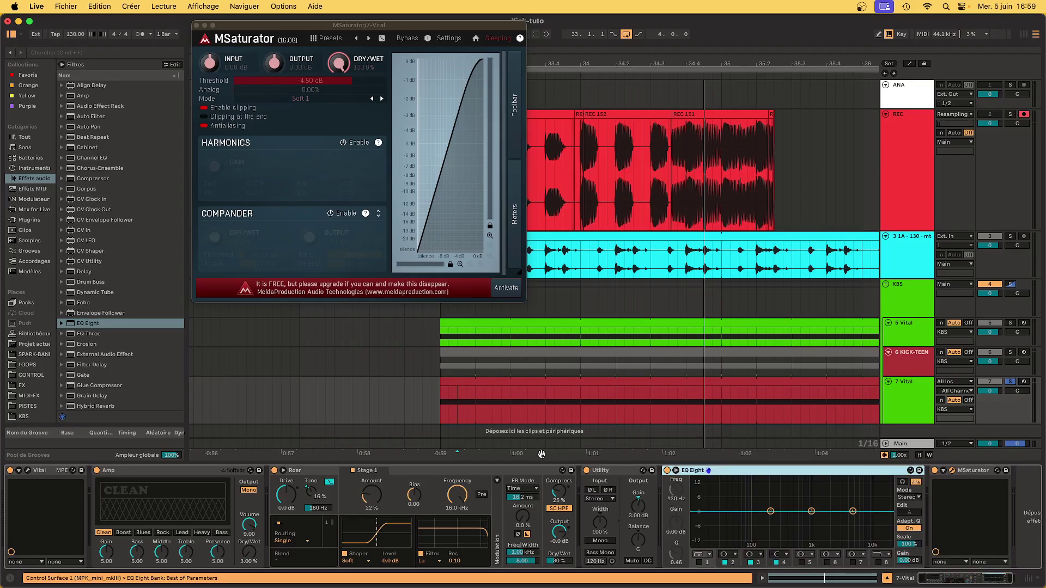
click(586, 471)
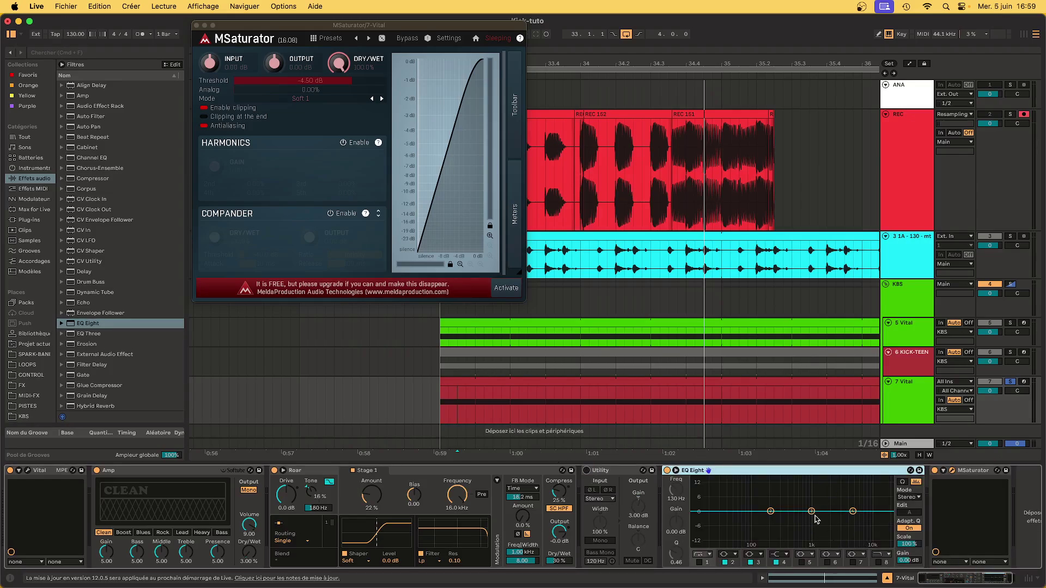
Disable EQ bands 2 and 4 and set band 3 to 3.59 kHz, -7.56 dB, Q 1.65
click(778, 562)
key(space)
mouse_move(812, 512)
mouse_down()
mouse_move(852, 509)
mouse_move(844, 528)
mouse_up()
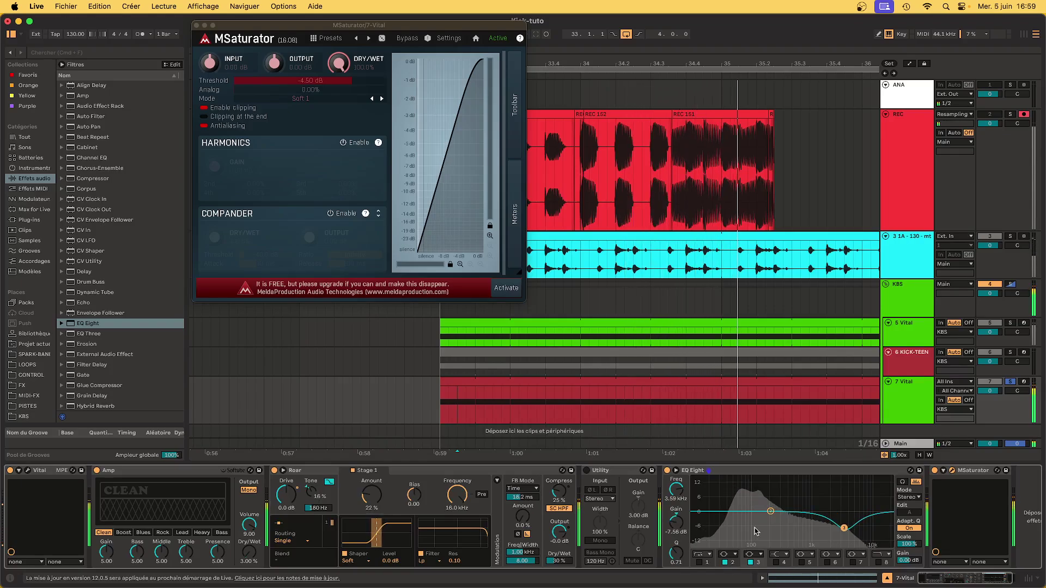
drag(748, 532, 706, 528)
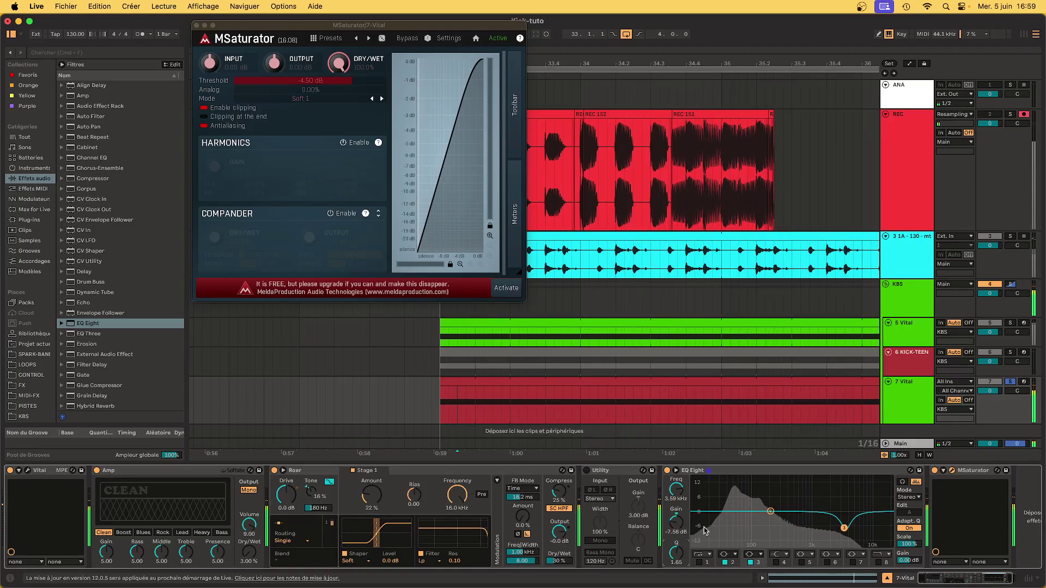
drag(770, 511, 762, 516)
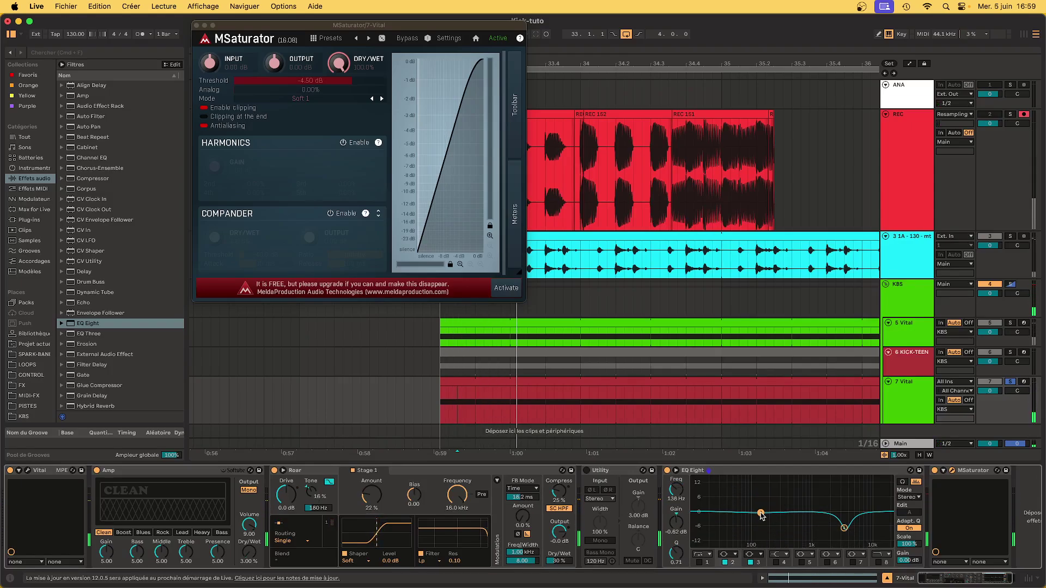
click(751, 563)
click(752, 565)
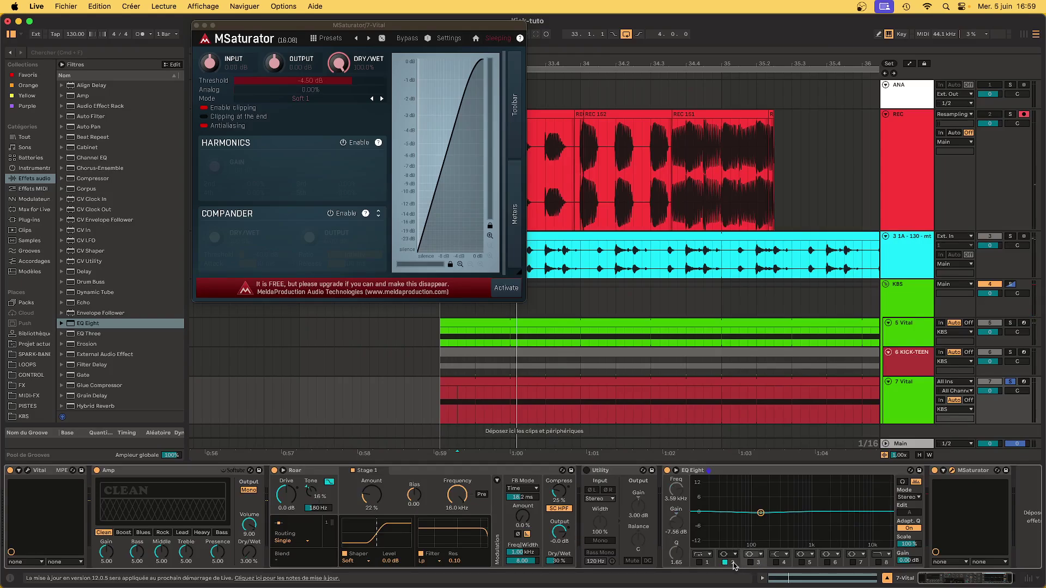
click(751, 563)
click(724, 563)
key(space)
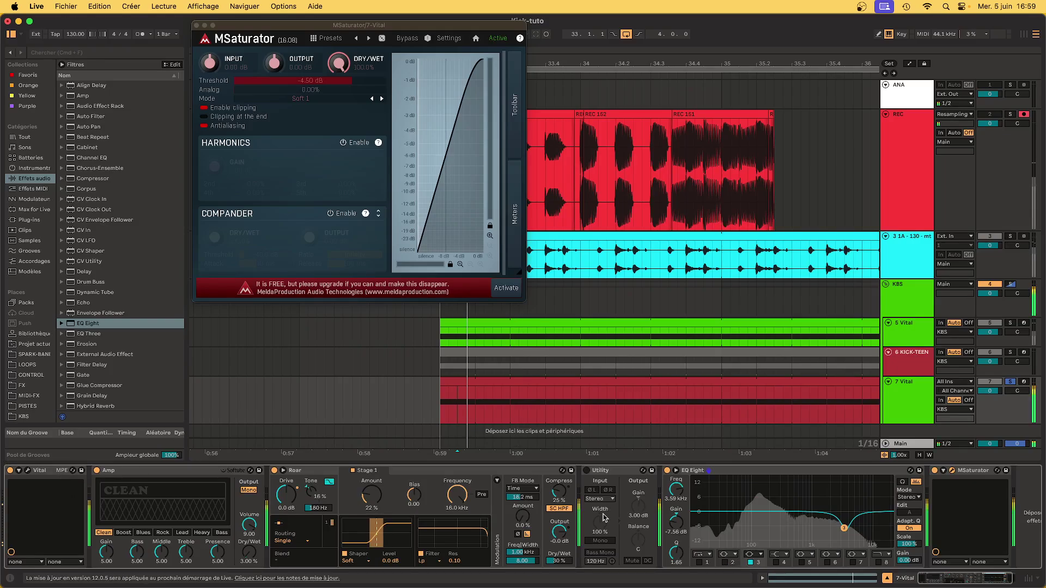
Open Vital on LFO 1's pitch envelope, move its window lower, and play the kick
click(31, 471)
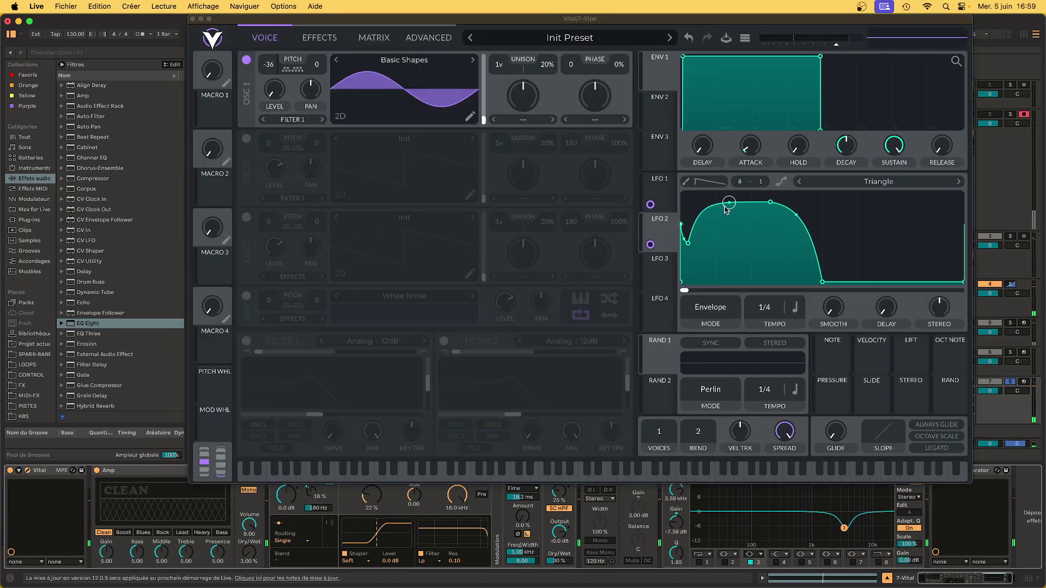
click(662, 197)
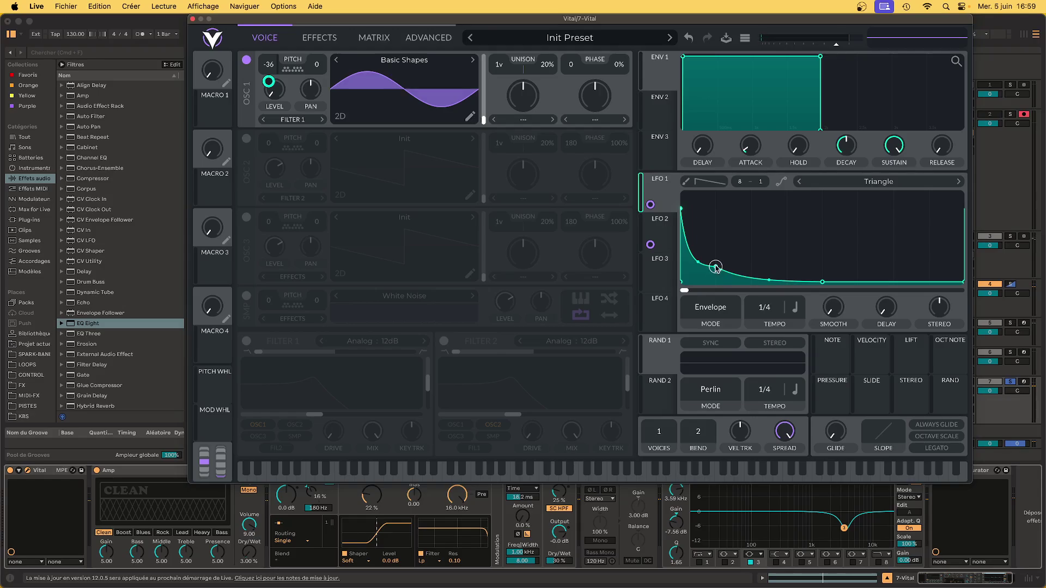
drag(733, 27, 489, 4)
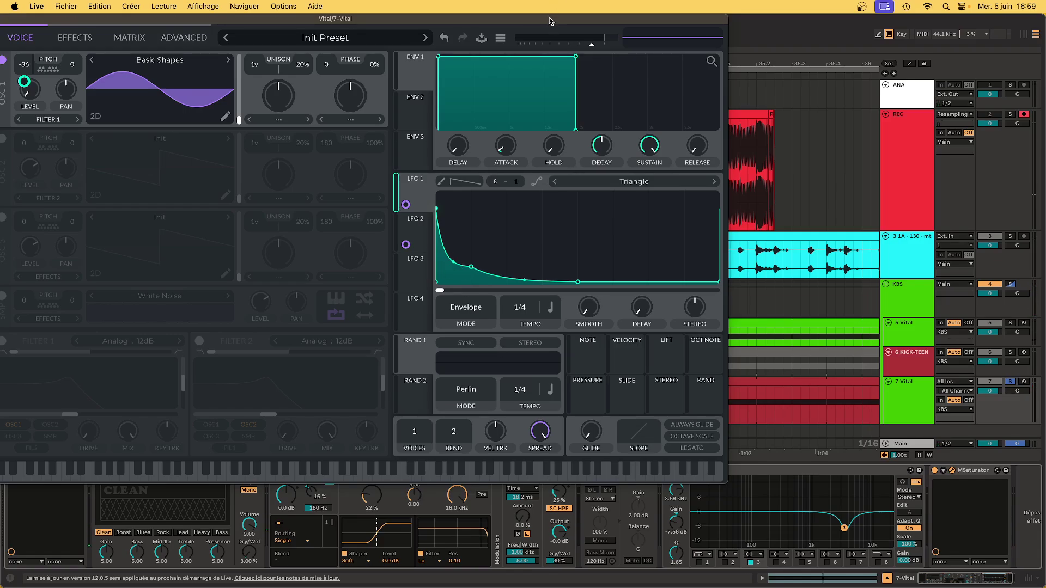
drag(548, 19, 540, 42)
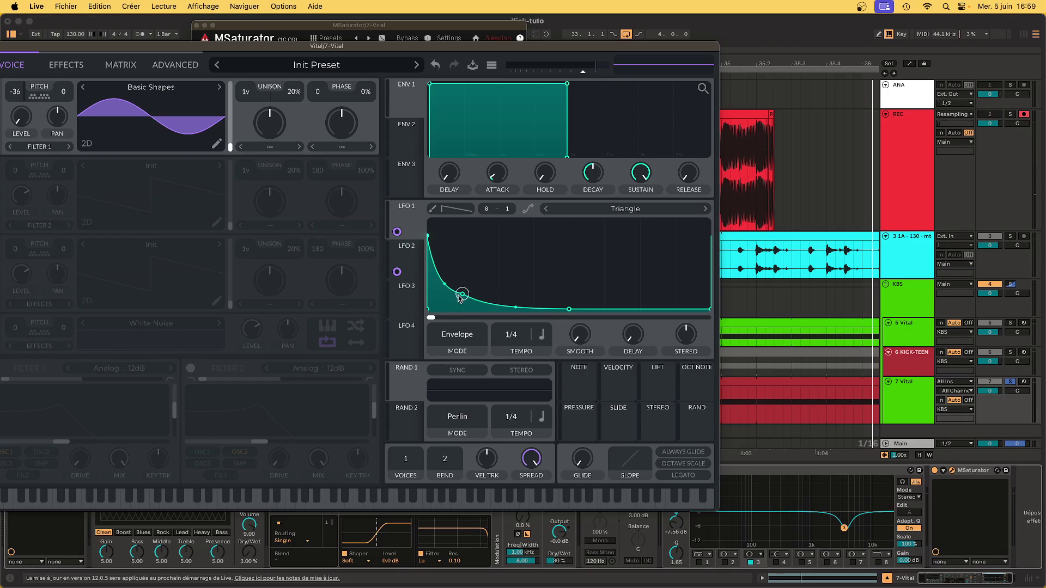
key(space)
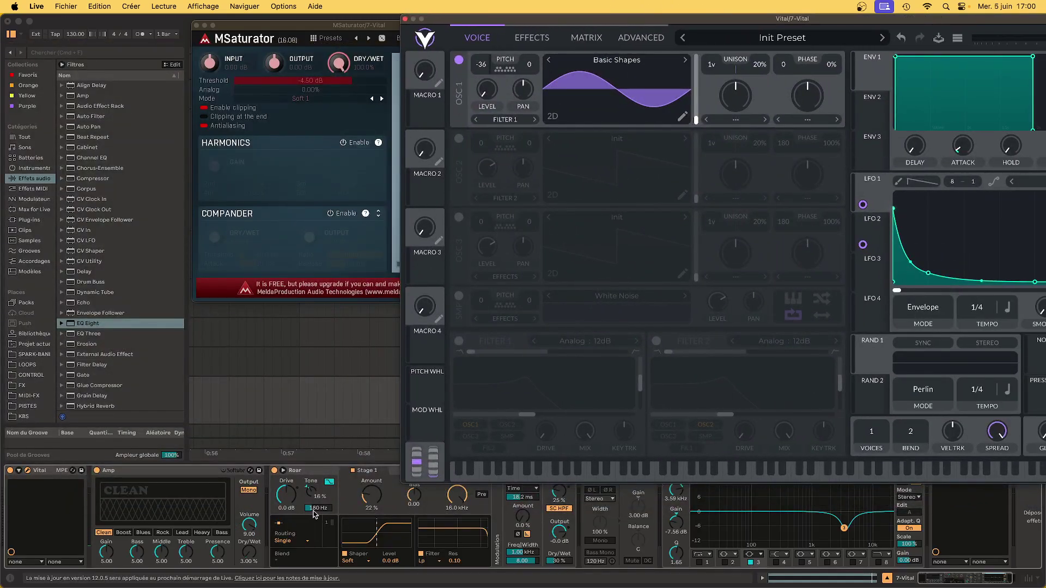
Move the EQ Eight notch to 2.50 kHz at -10.8 dB and add a band 7 boost near 10.9 kHz
double_click(697, 20)
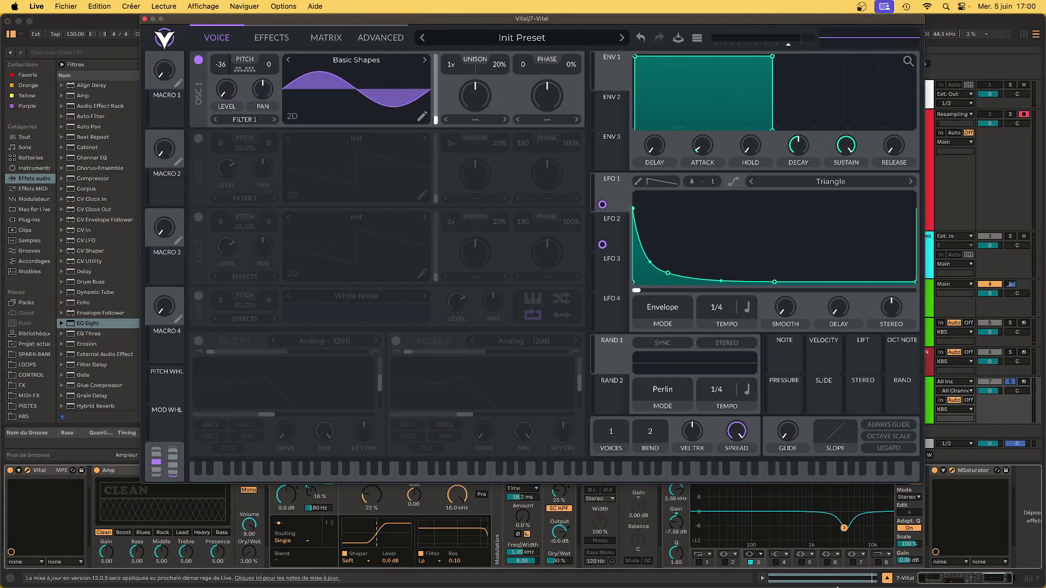
mouse_move(855, 527)
mouse_down()
mouse_move(835, 535)
mouse_move(850, 509)
mouse_move(844, 528)
mouse_up()
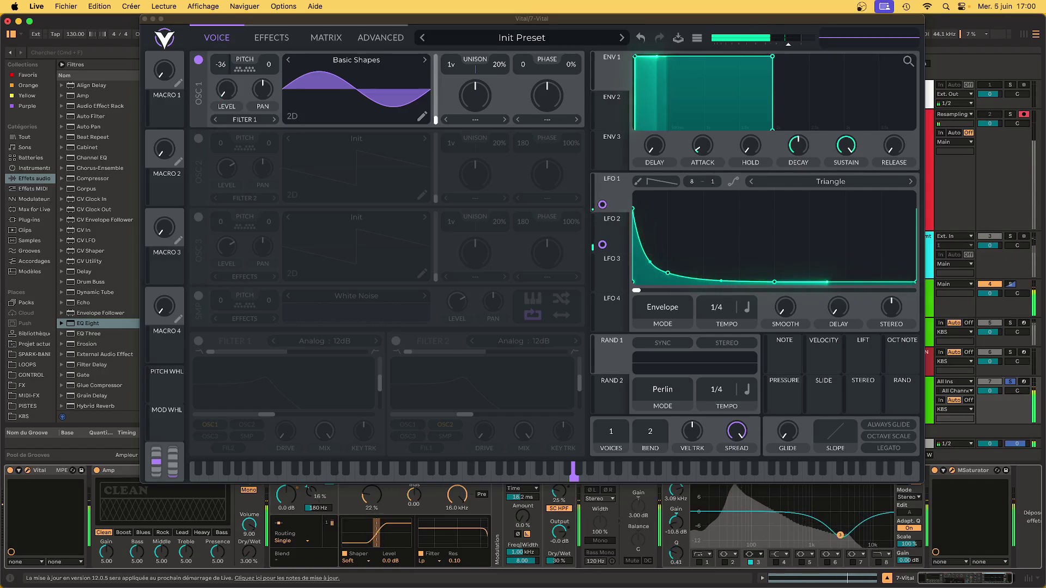
click(851, 563)
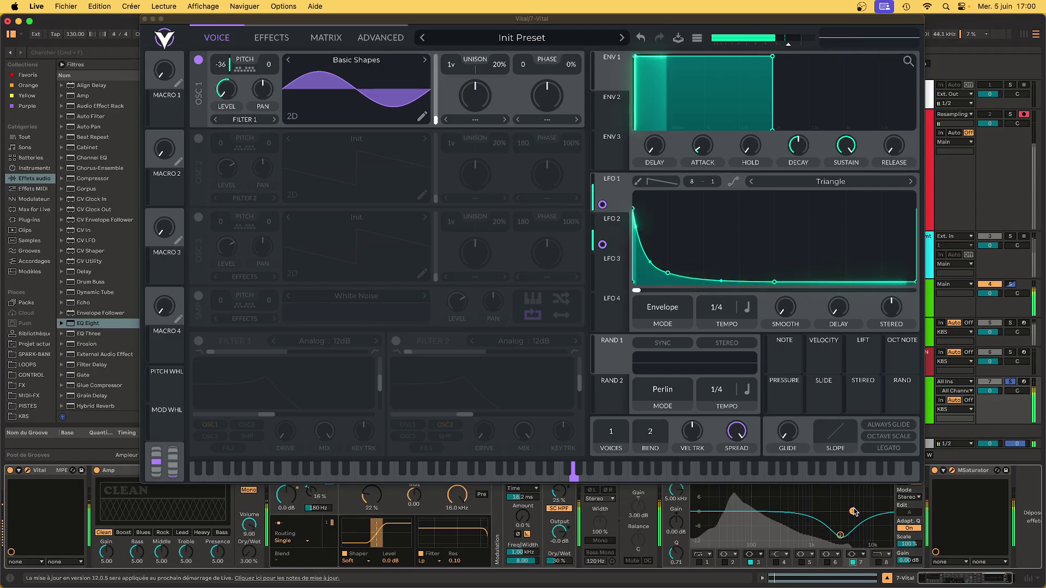
mouse_move(854, 512)
mouse_down()
mouse_move(877, 489)
mouse_move(866, 485)
mouse_up()
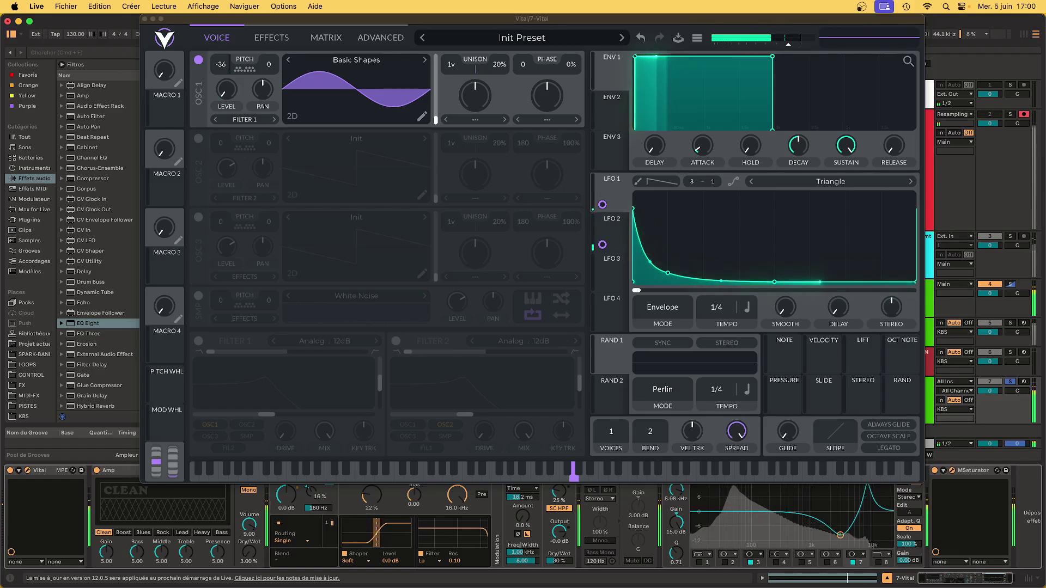
drag(867, 484, 873, 491)
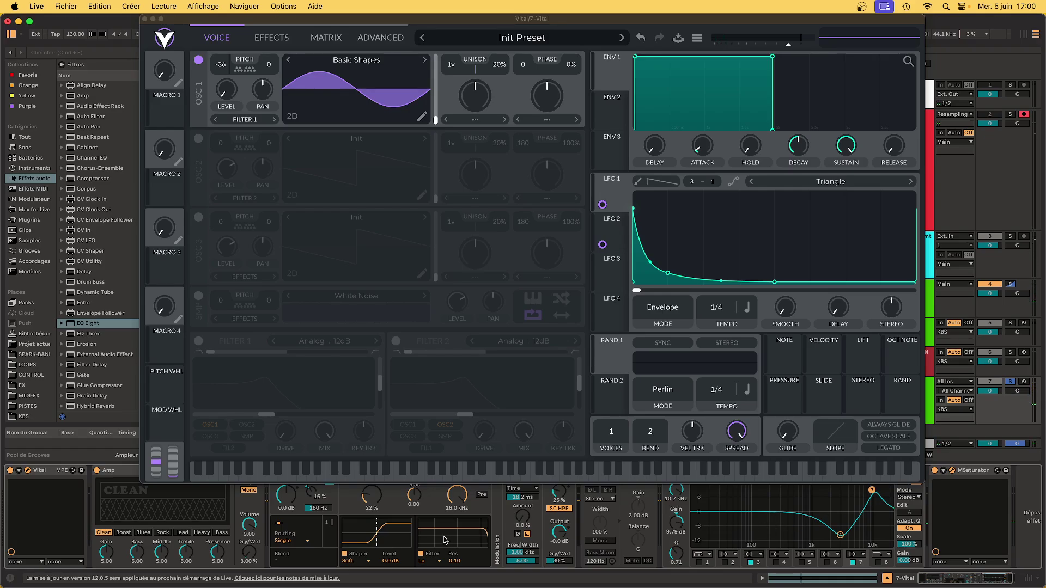
click(105, 478)
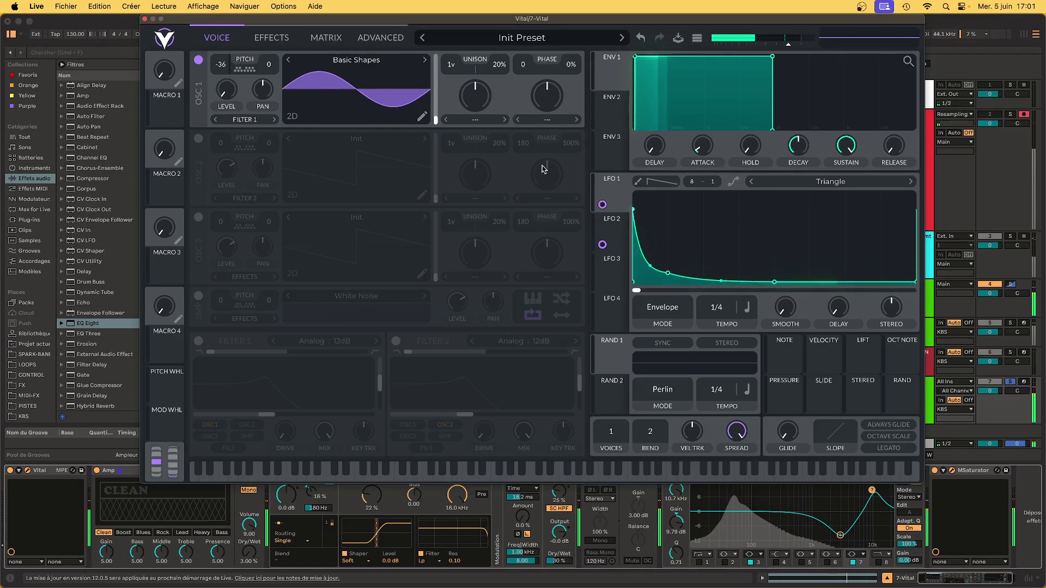
Close the Vital and MSaturator plugin windows
click(145, 18)
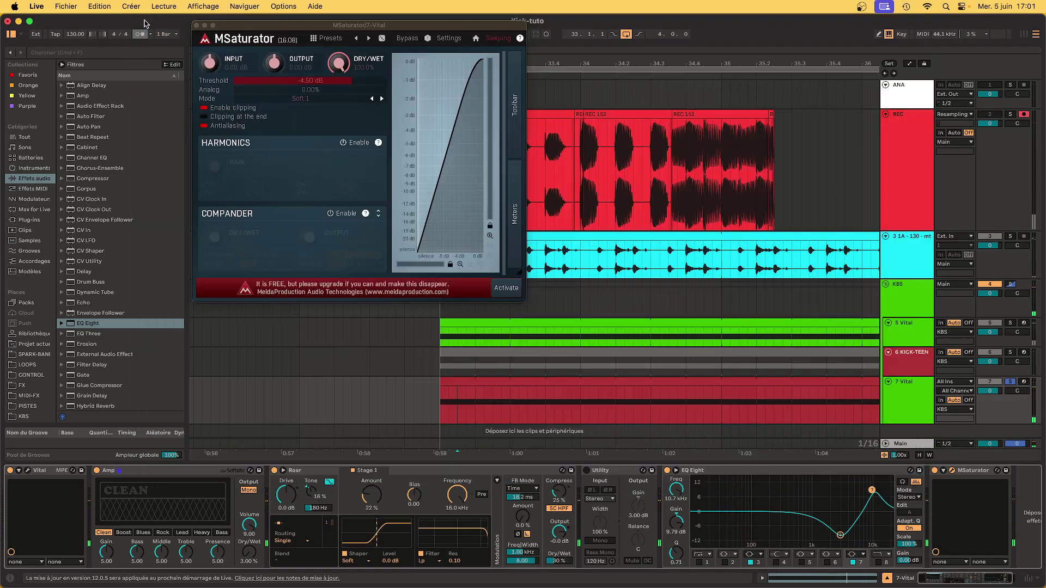
click(565, 382)
click(194, 25)
click(438, 294)
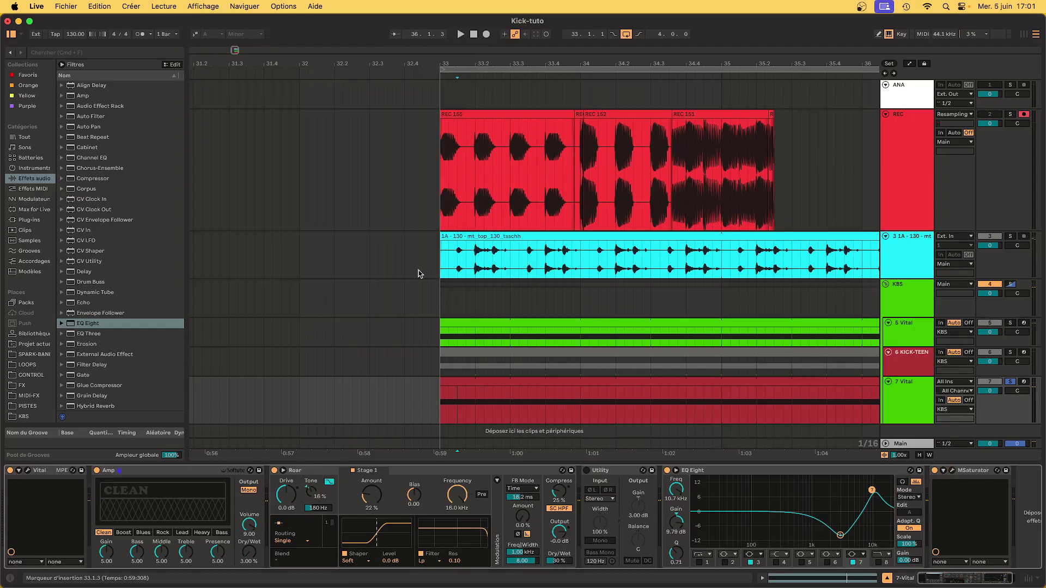
Zoom into the first REC clip to inspect kick attacks, then return to track 7's devices
click(488, 140)
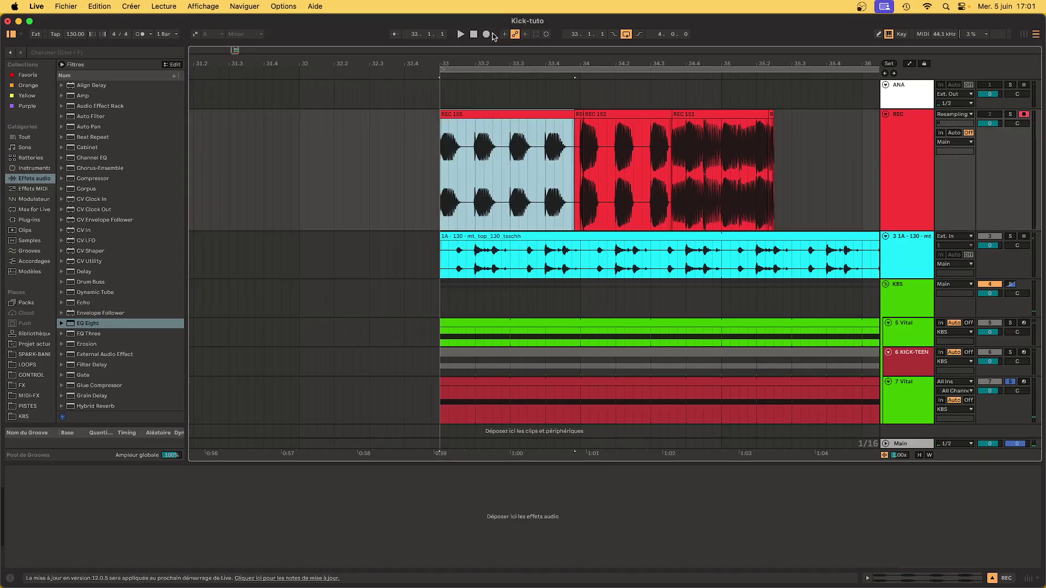
key(z)
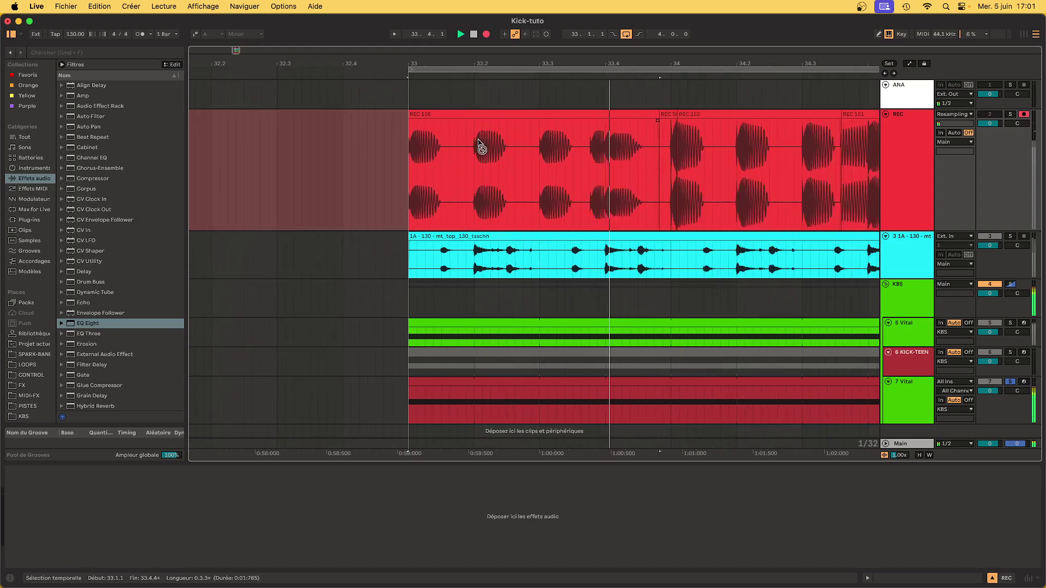
click(463, 152)
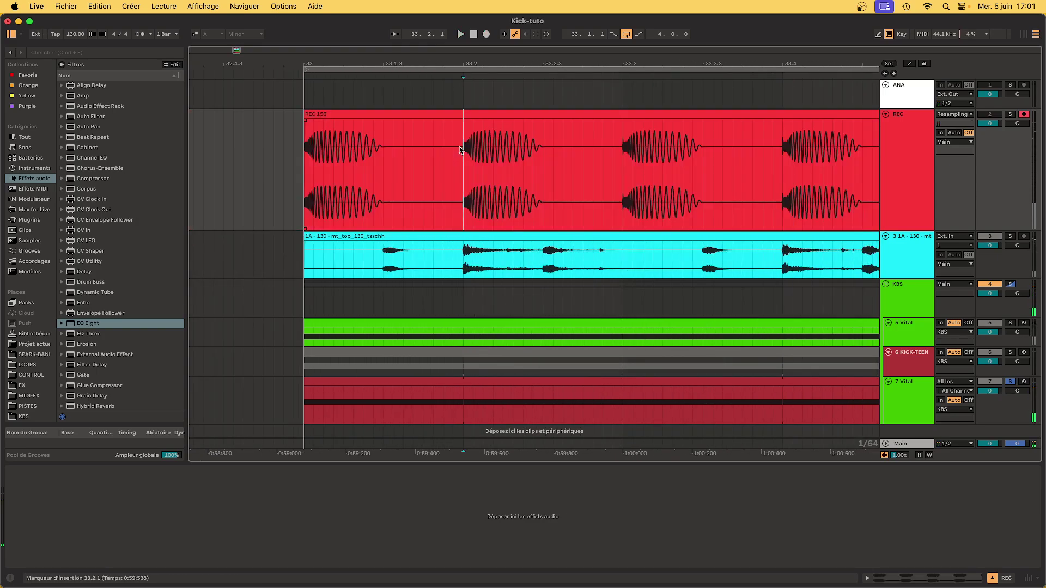
drag(464, 156, 502, 164)
scroll(707, 218, up, 5)
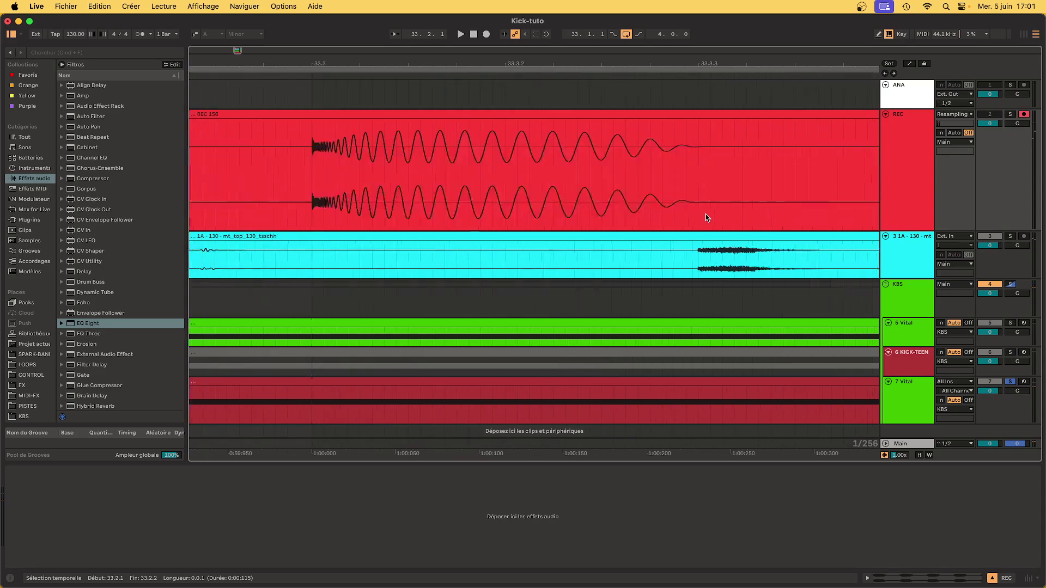
drag(311, 151, 358, 156)
scroll(363, 159, down, 5)
scroll(388, 297, down, 5)
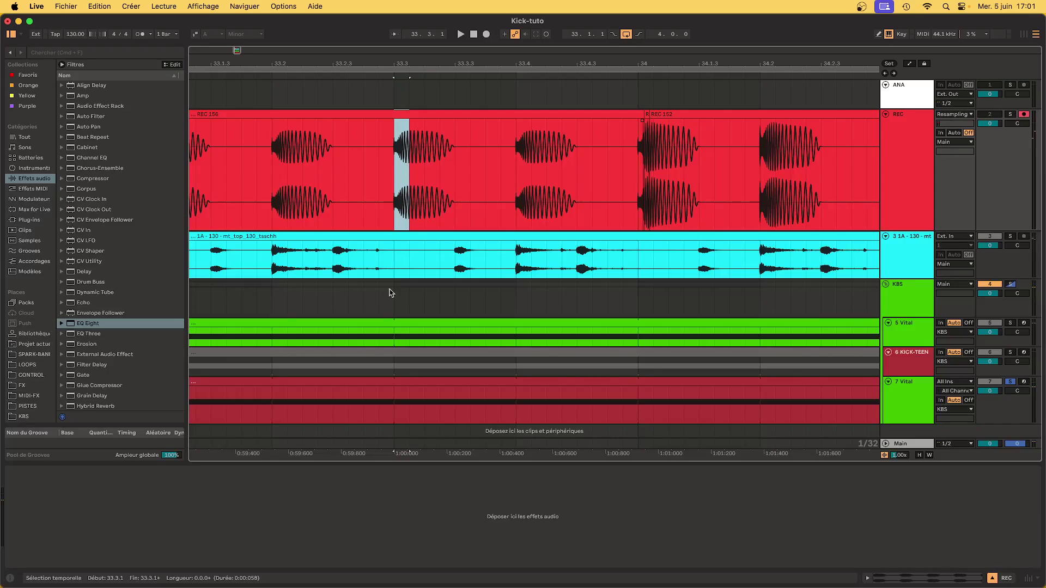
scroll(373, 317, down, 5)
click(335, 392)
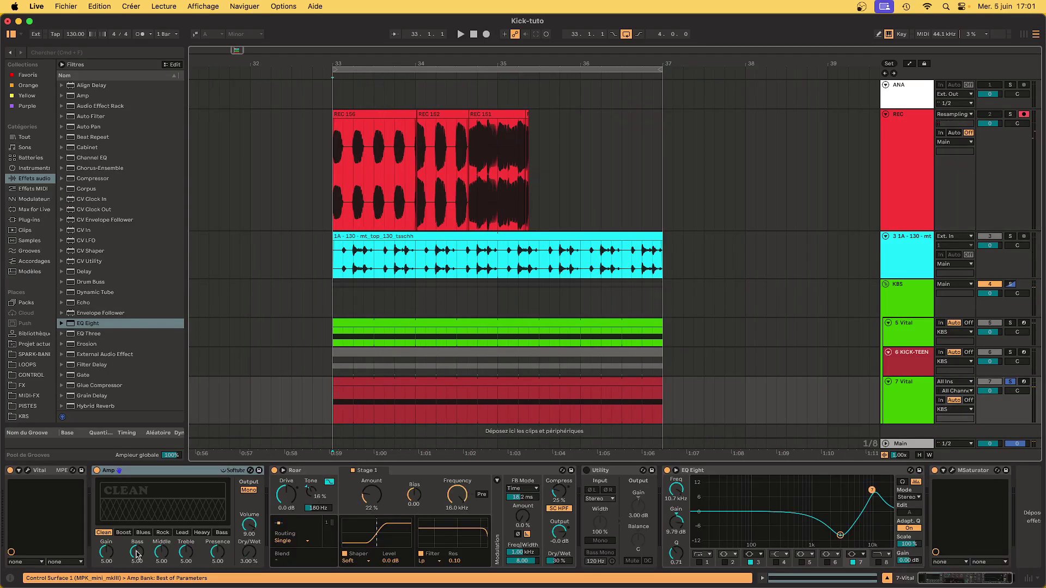
click(29, 472)
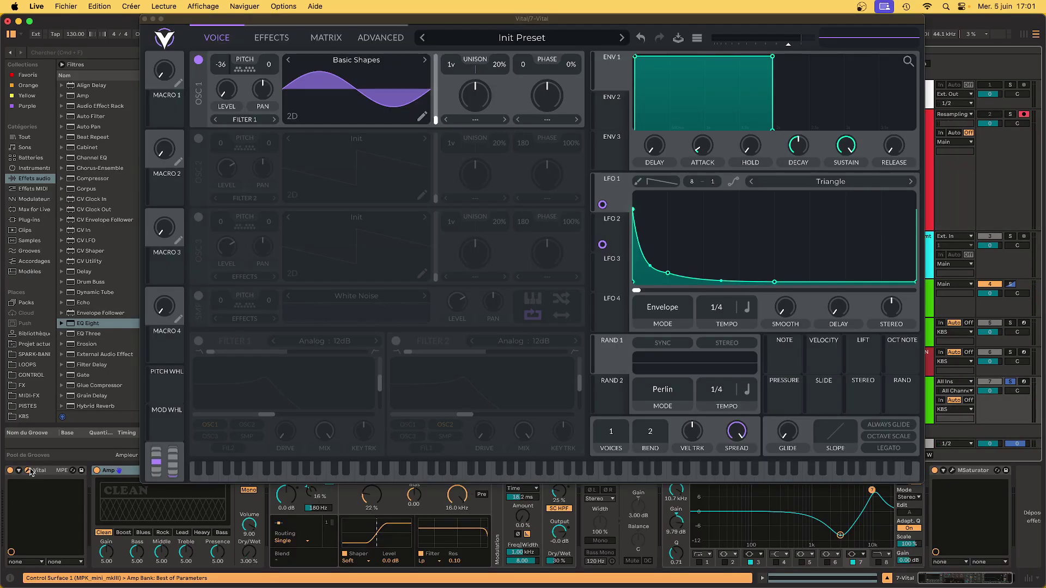
click(618, 233)
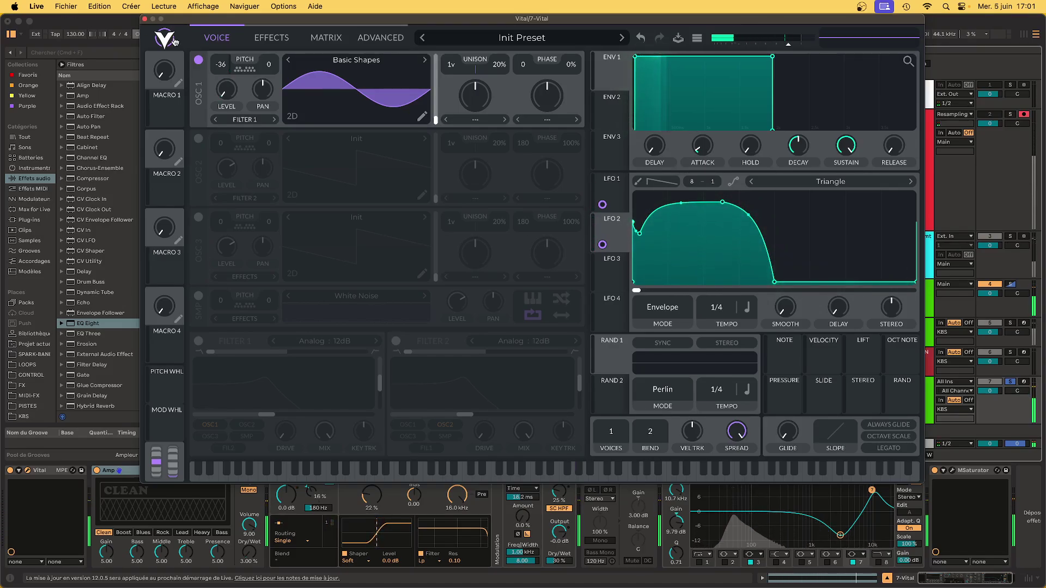
drag(531, 18, 531, 343)
click(382, 124)
key(z)
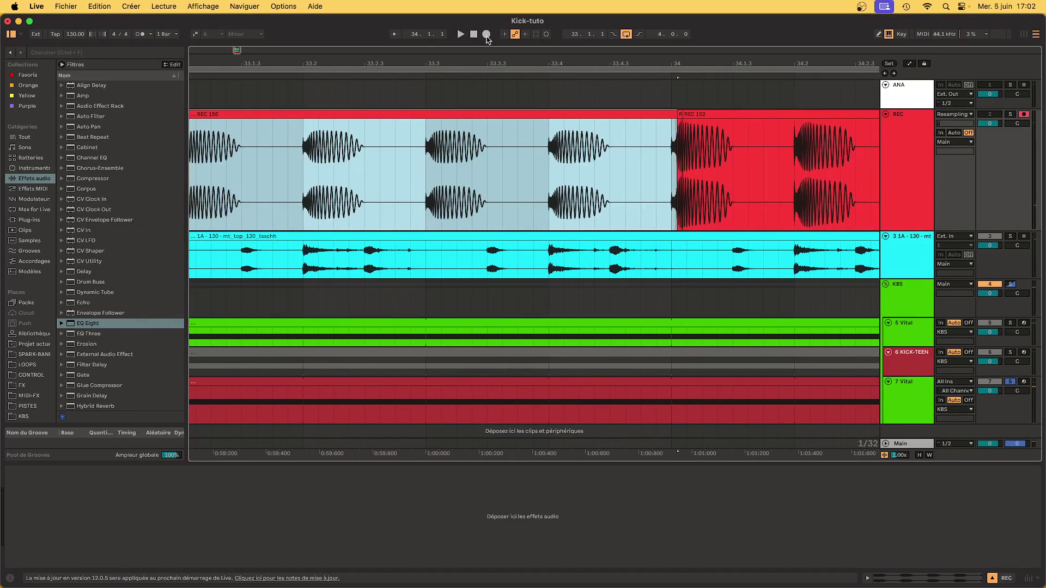
click(488, 35)
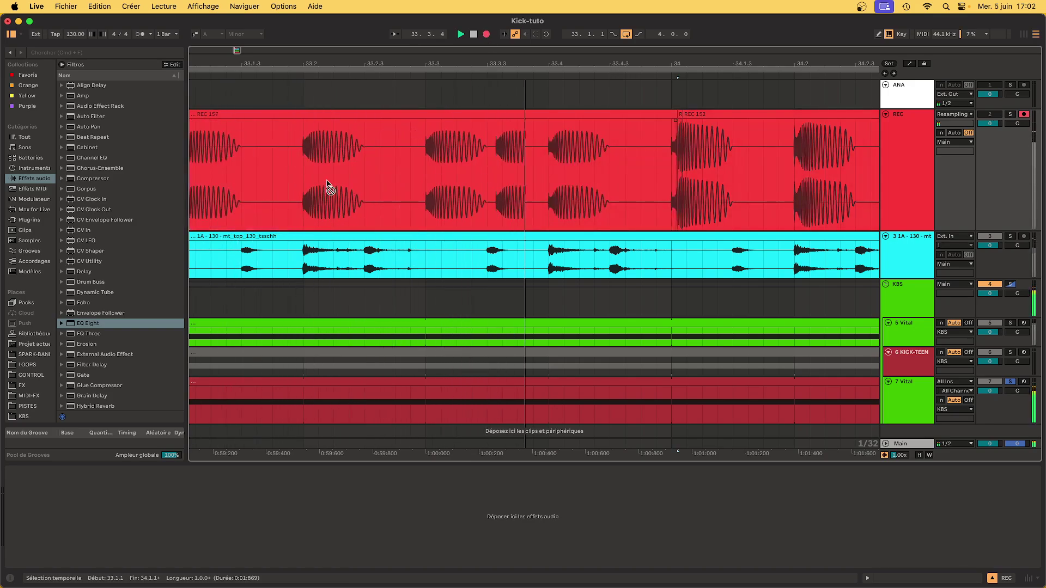
key(space)
key(z)
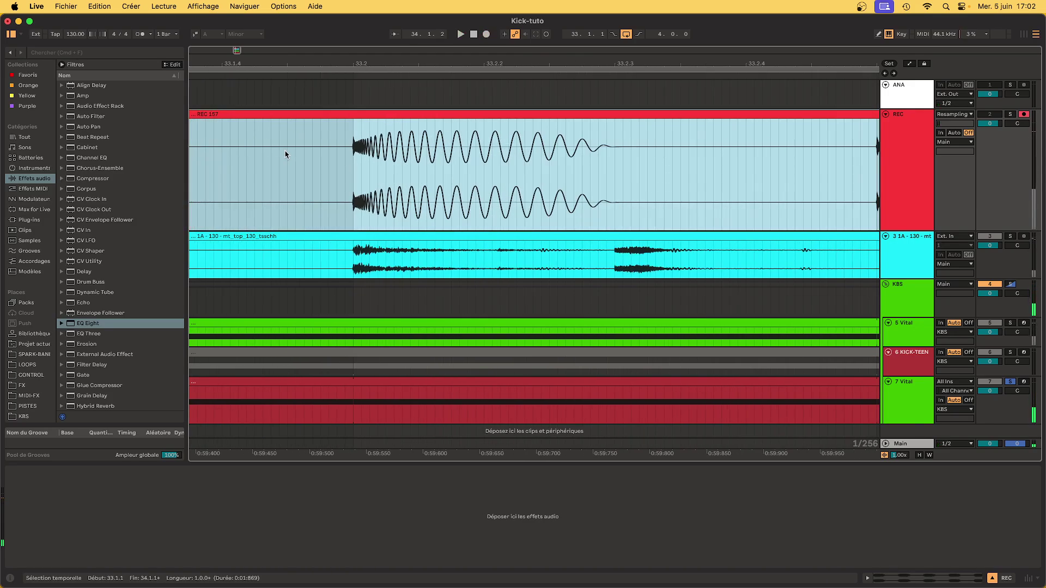
key(x)
key(z)
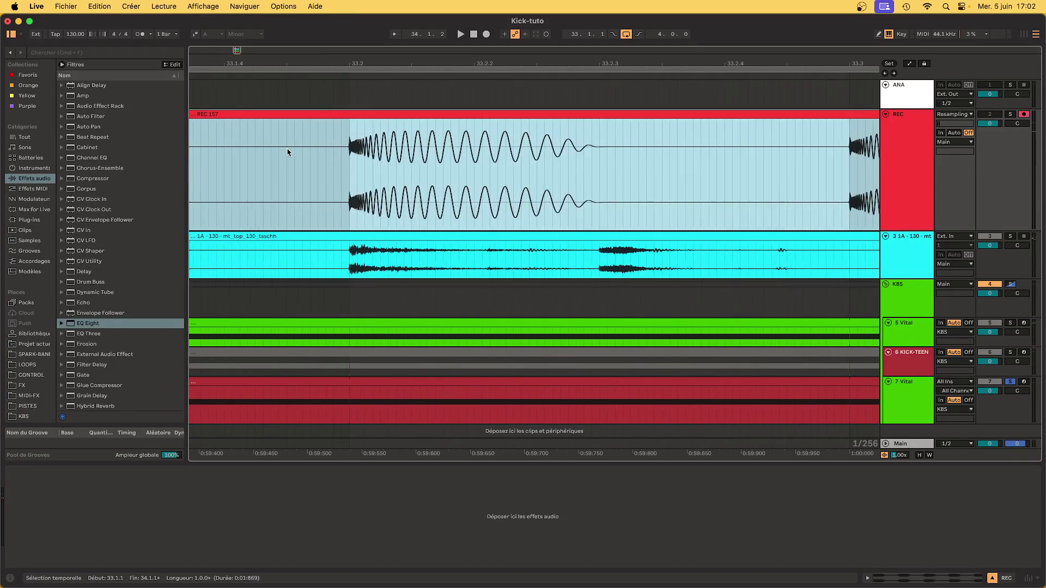
click(341, 162)
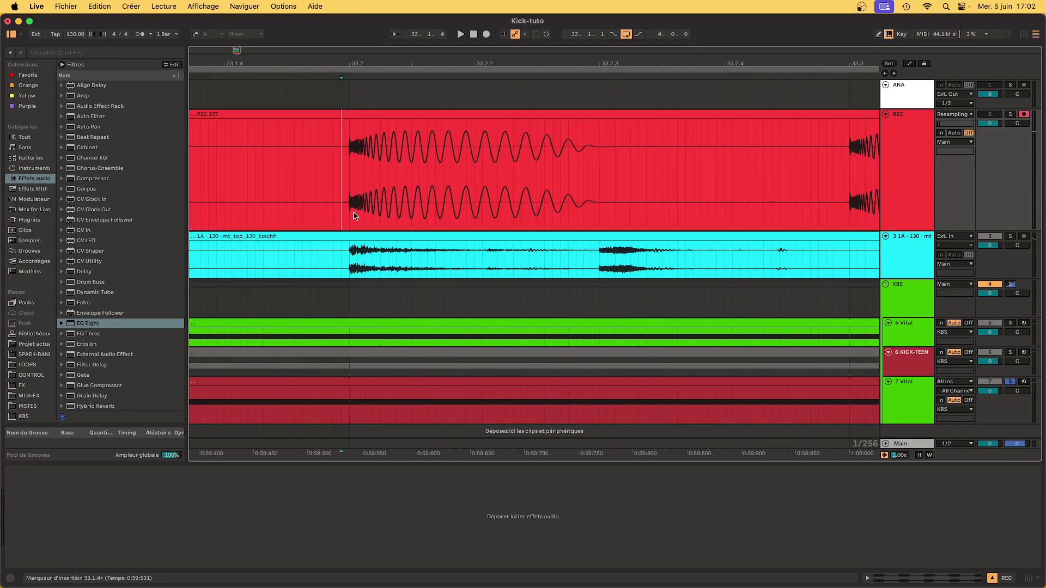
click(363, 401)
click(110, 472)
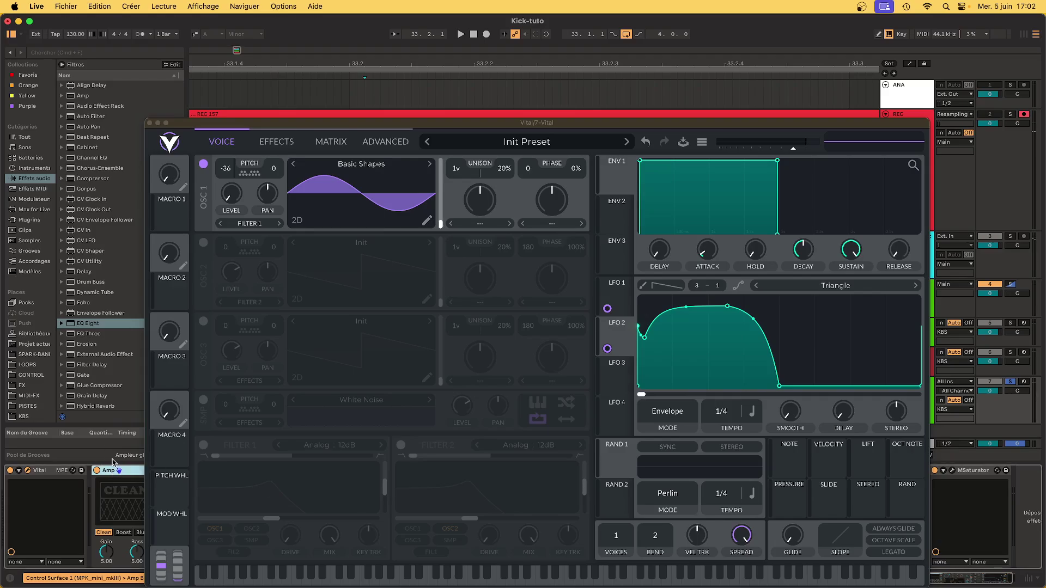
click(150, 124)
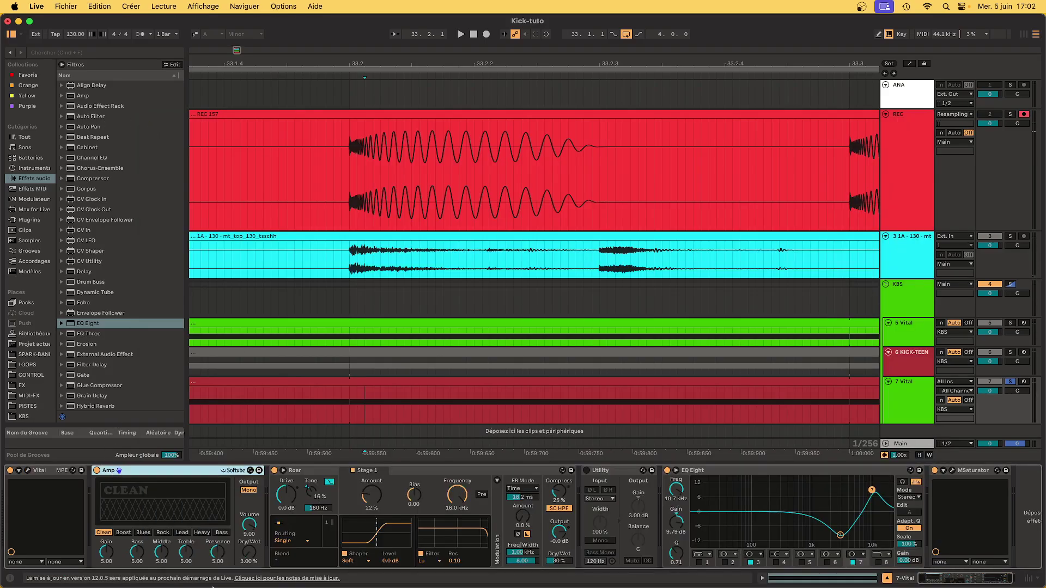
key(space)
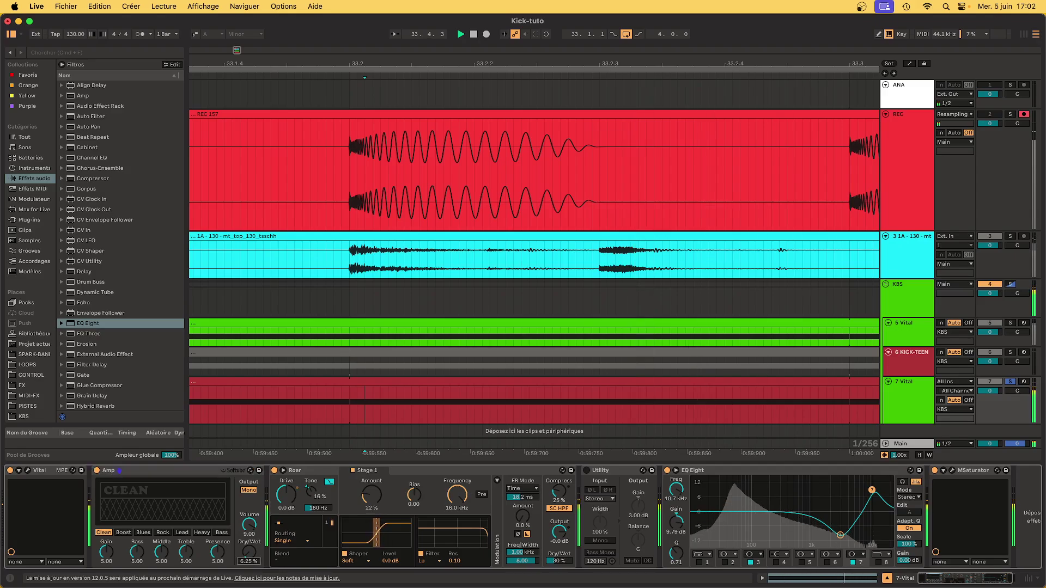
click(487, 34)
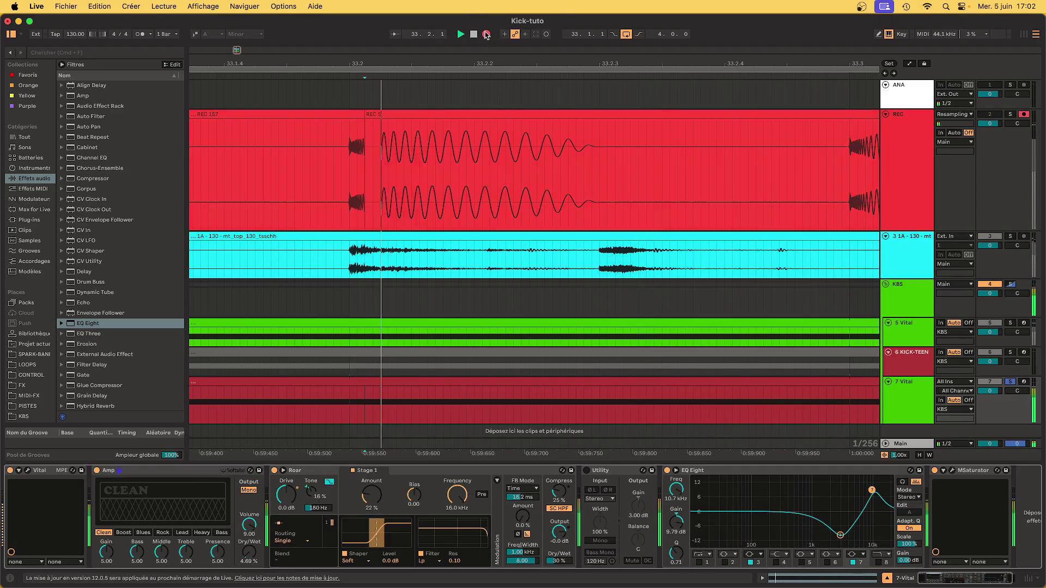
key(space)
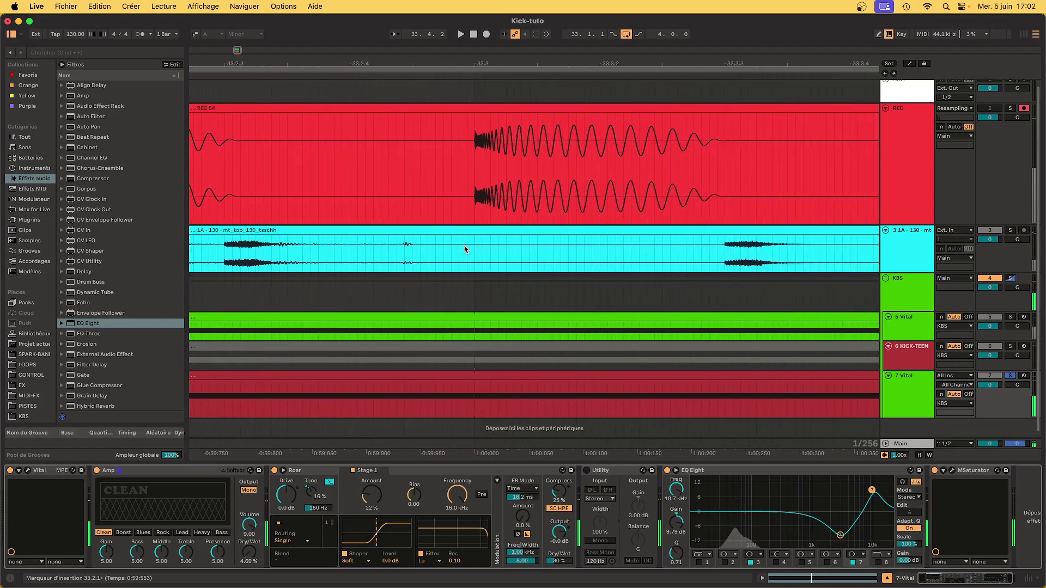
drag(489, 197, 580, 194)
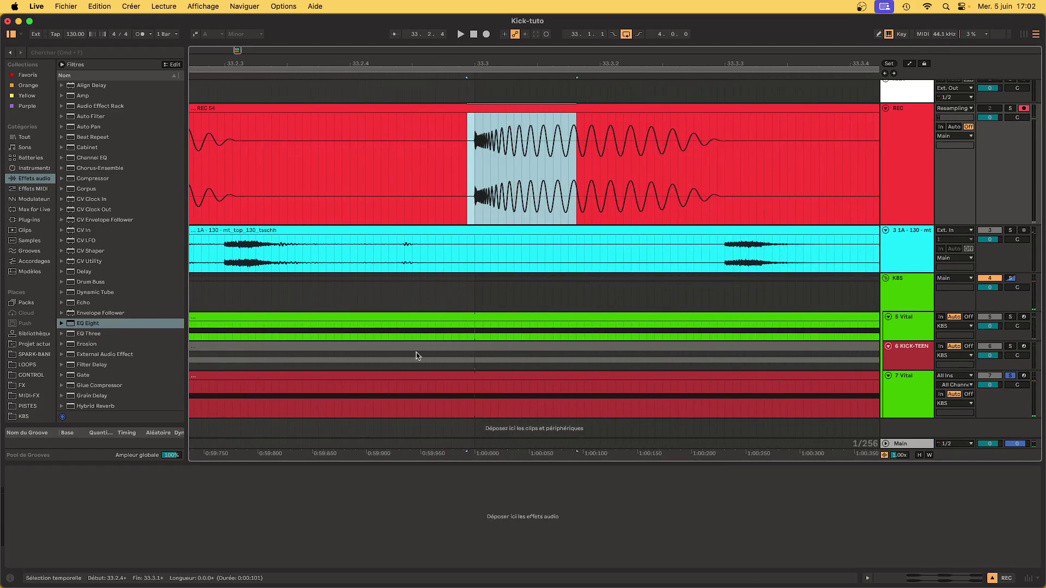
key(minus)
click(354, 408)
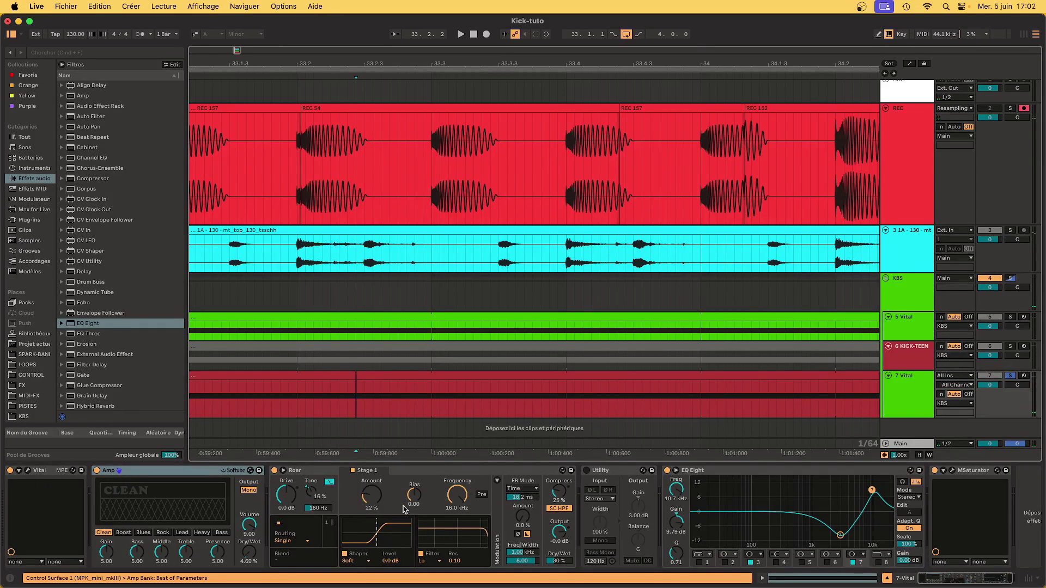
Audition the kick, pull Roar's Stage 1 Amount down to 20%, and replay it
click(371, 504)
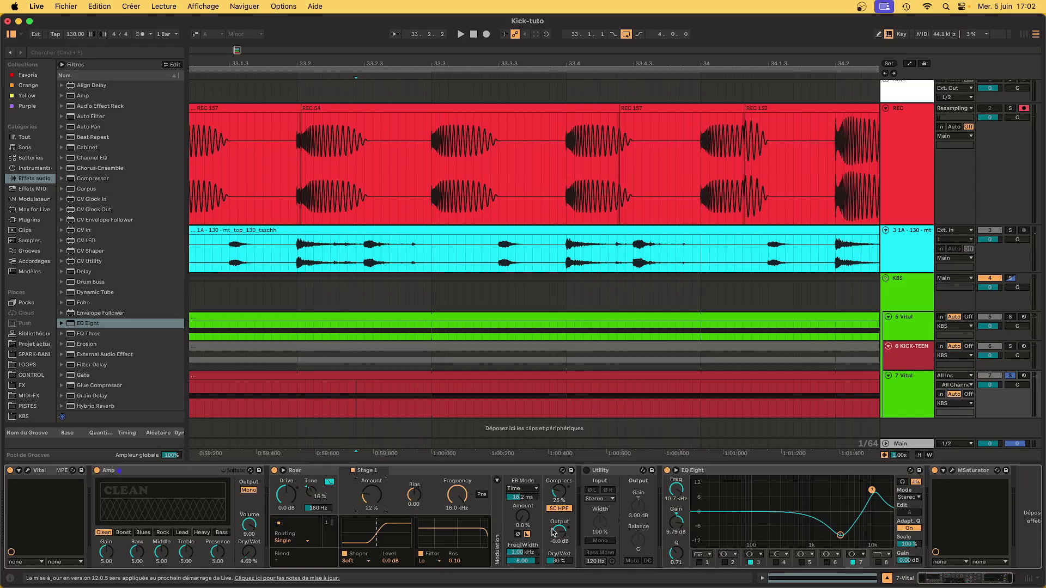
key(space)
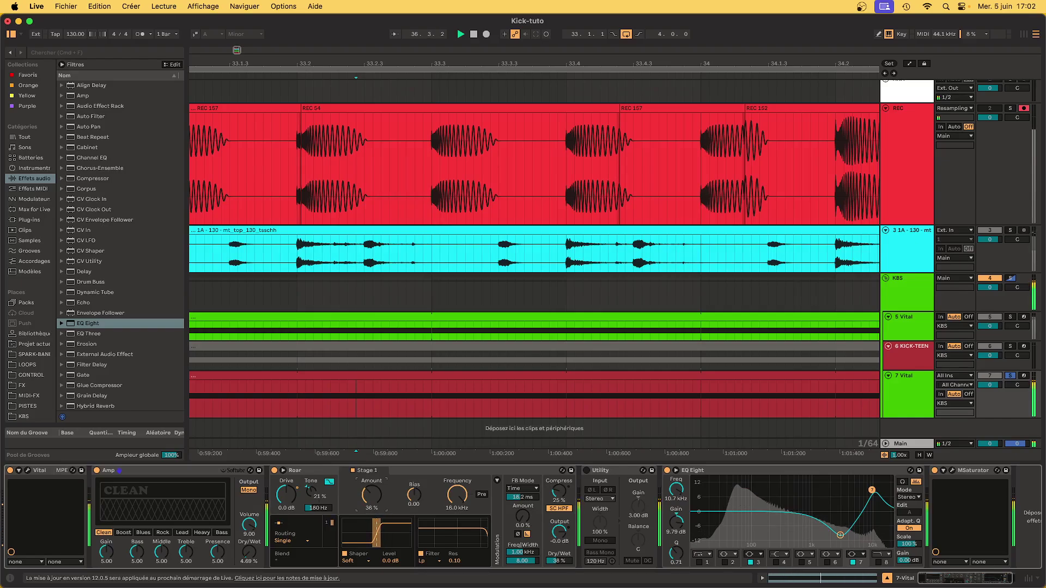
key(space)
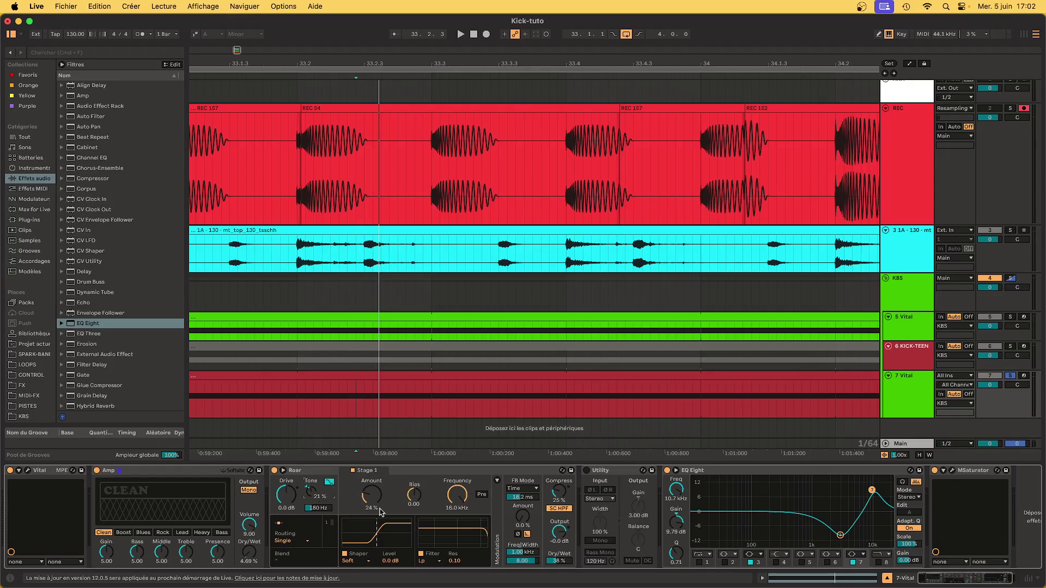
drag(379, 511, 372, 521)
key(space)
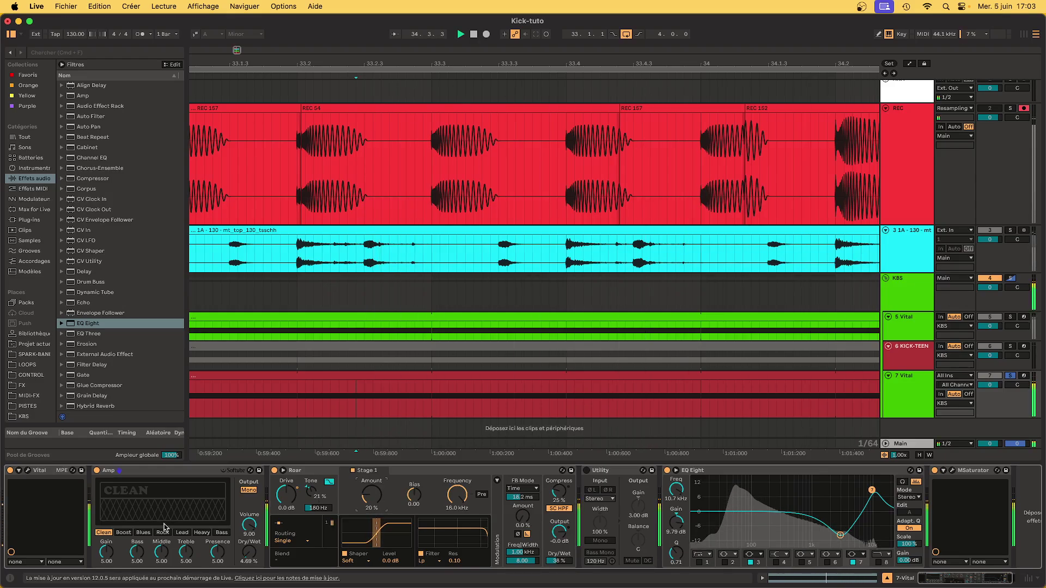
Turn EQ Eight band 3 into a -12.5 dB cut near 3.3 kHz and lift a new band near 1.9 kHz
drag(841, 535, 845, 534)
key(space)
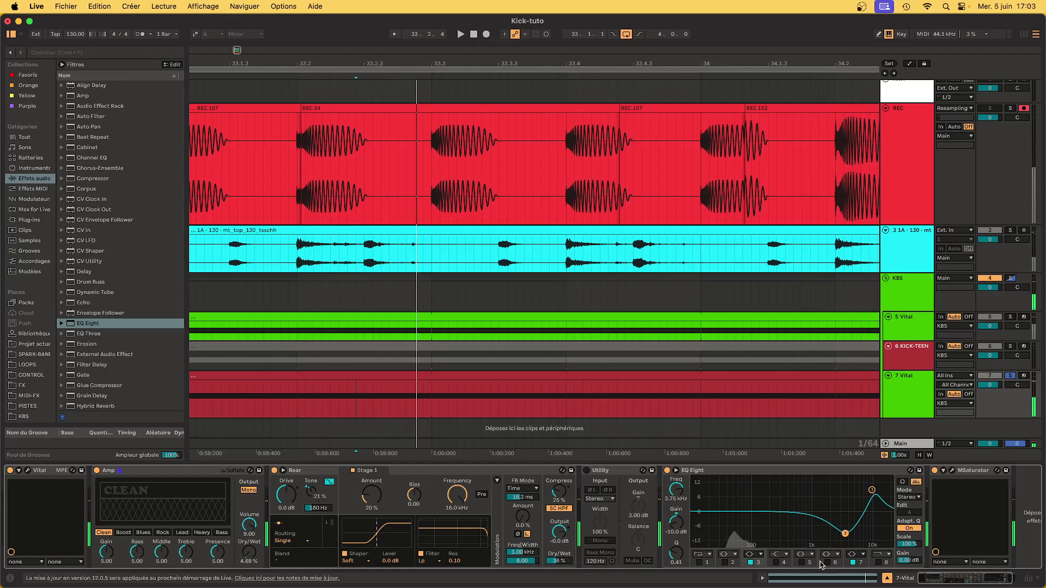
click(776, 562)
mouse_move(851, 515)
mouse_down()
mouse_move(829, 498)
mouse_move(808, 509)
mouse_up()
key(space)
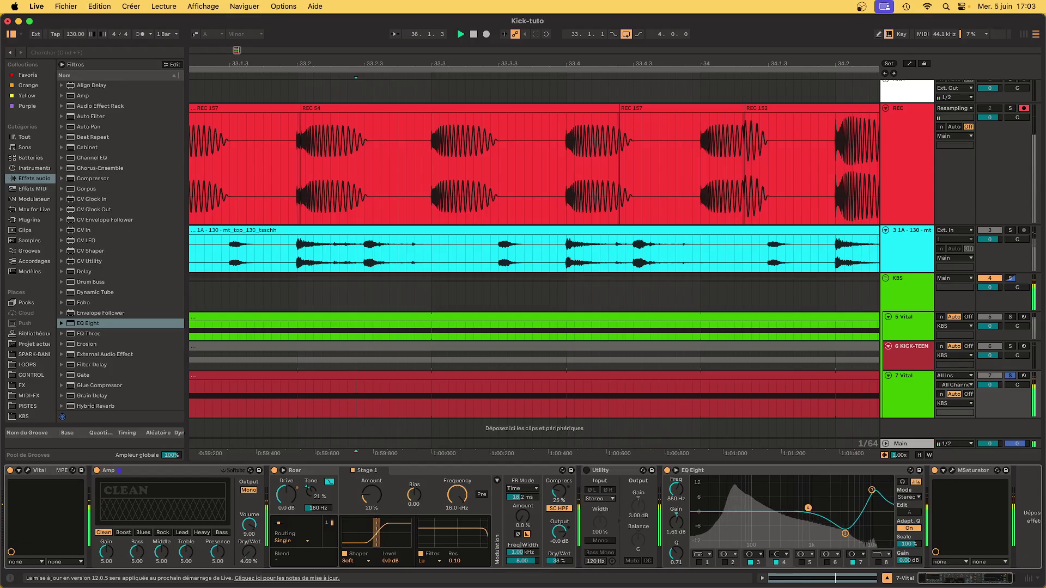
drag(845, 533, 842, 538)
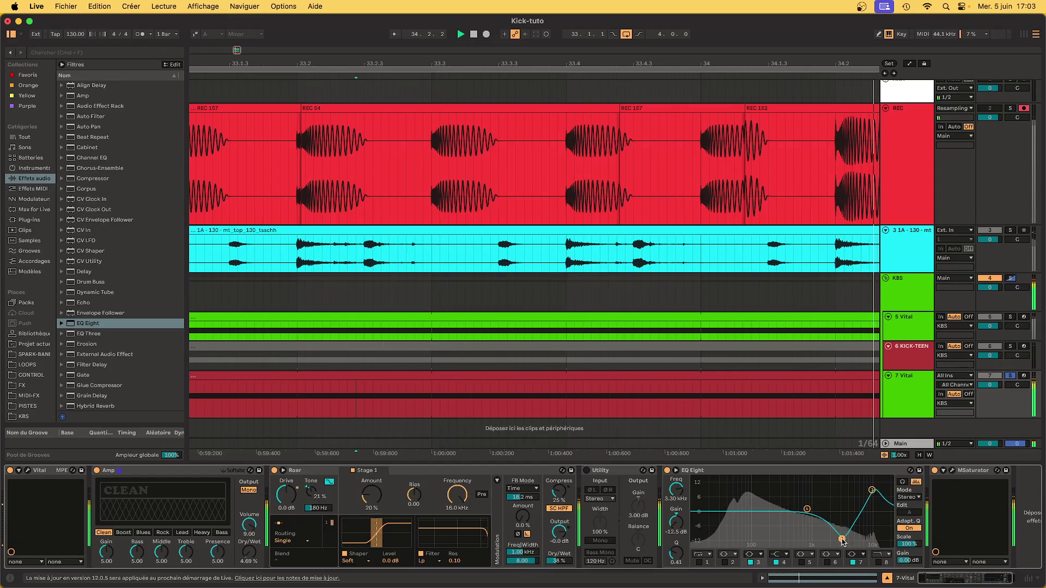
key(space)
scroll(413, 336, down, 5)
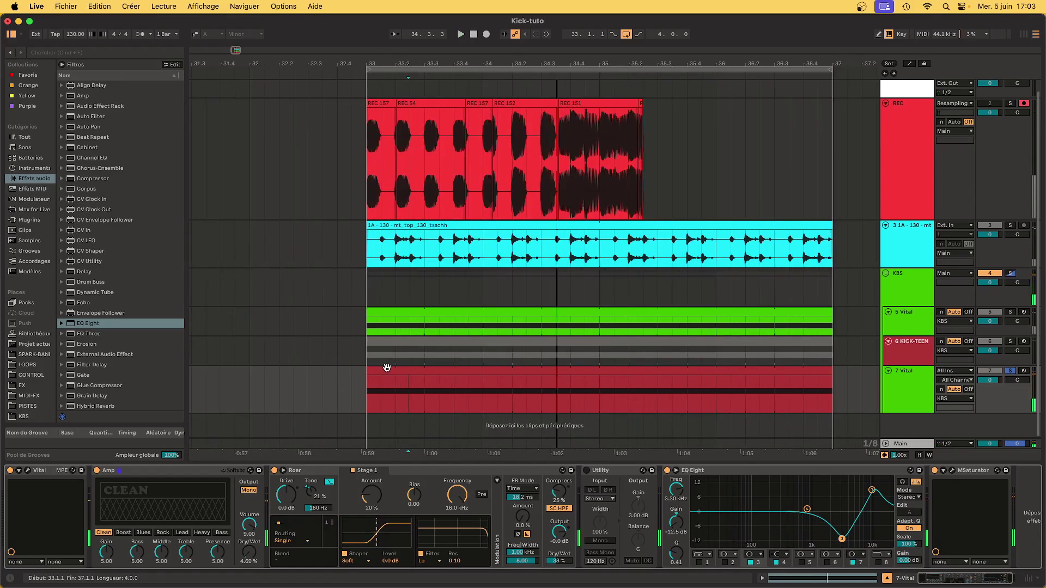
Solo the KICK-TEEN track and play its kick clip
click(388, 367)
click(437, 336)
click(1010, 341)
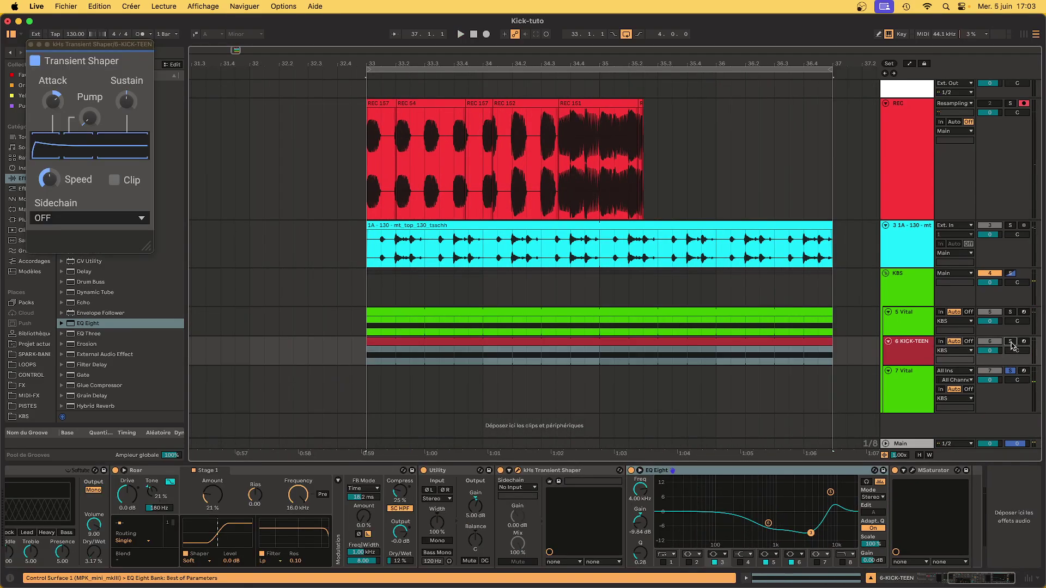
click(424, 345)
key(space)
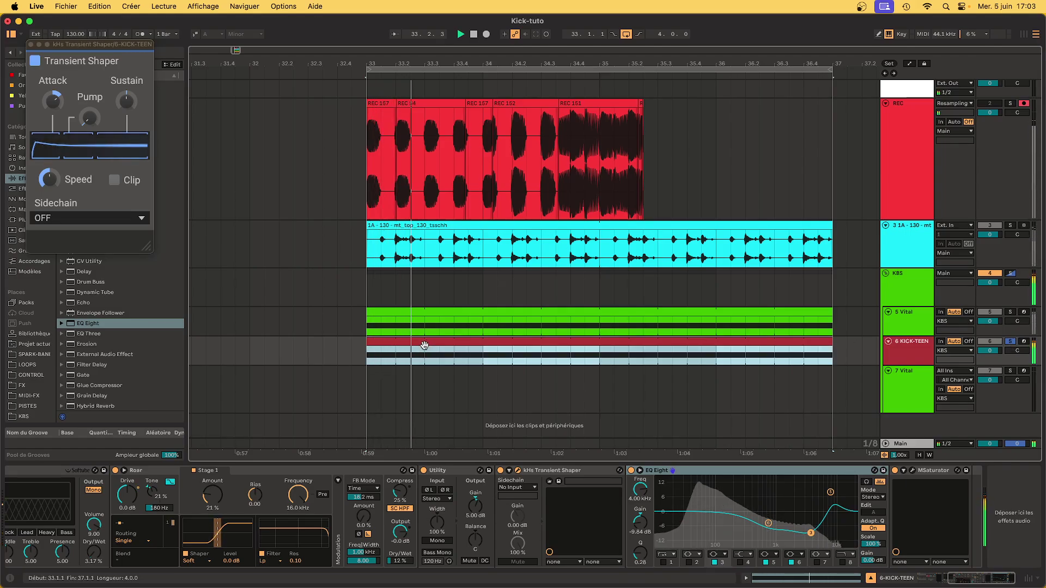
Drag the KICK-TEEN kick clip down onto the 7 Vital track
click(540, 471)
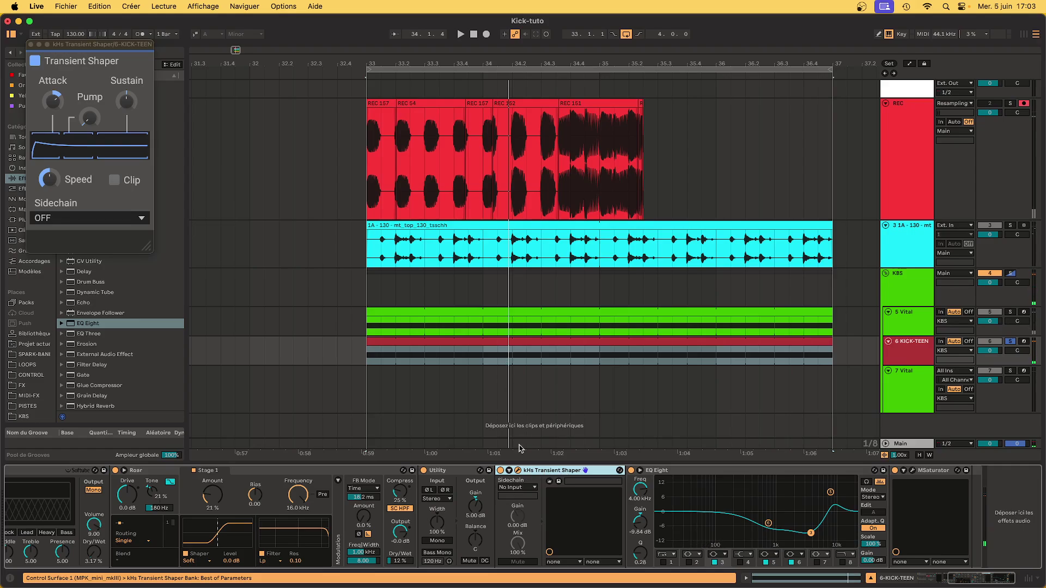
click(440, 344)
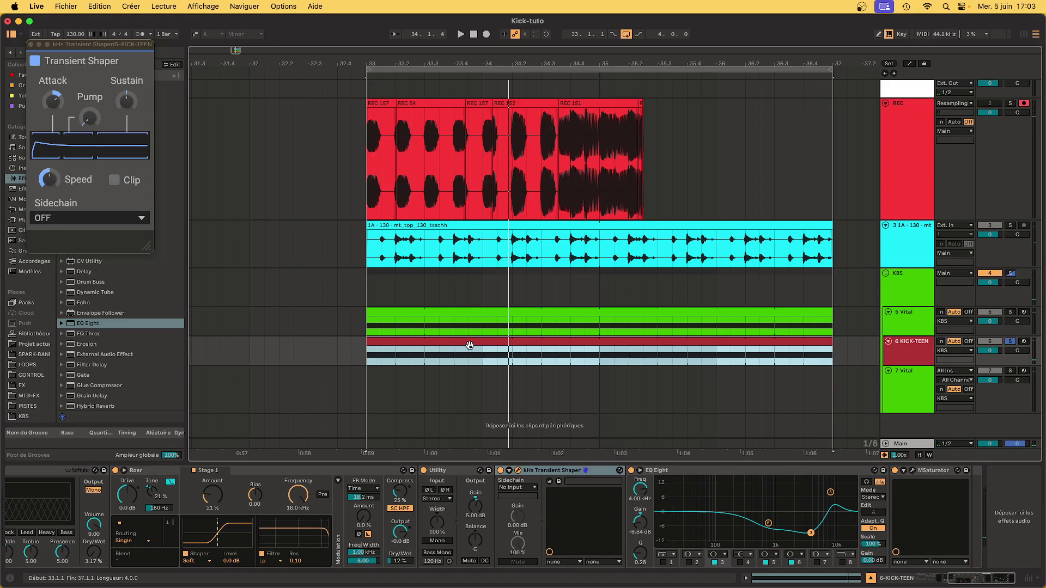
drag(469, 345, 466, 398)
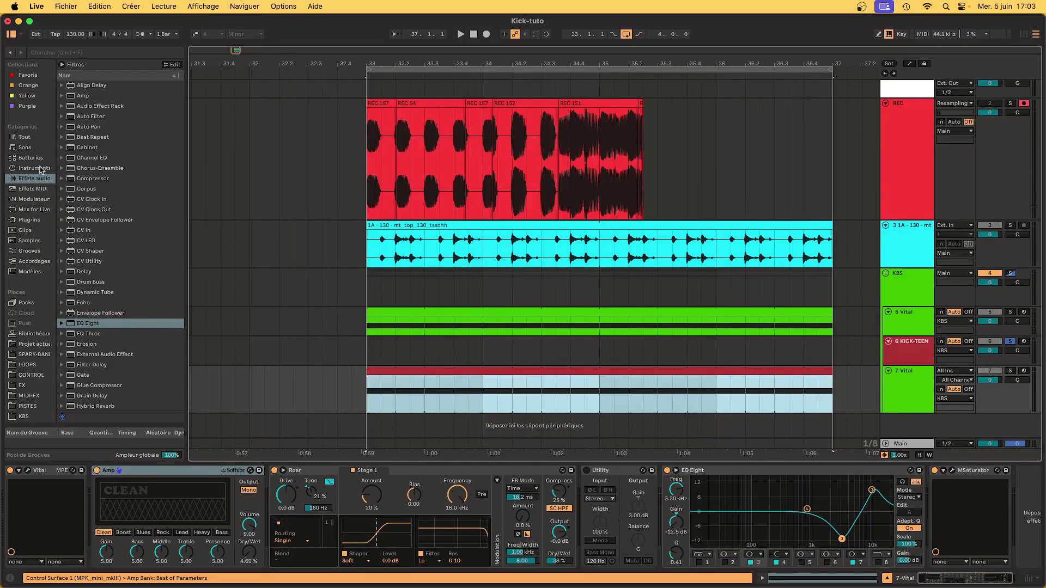
Drag kHs Transient Shaper from Favoris into the Vital chain after EQ Eight
click(36, 74)
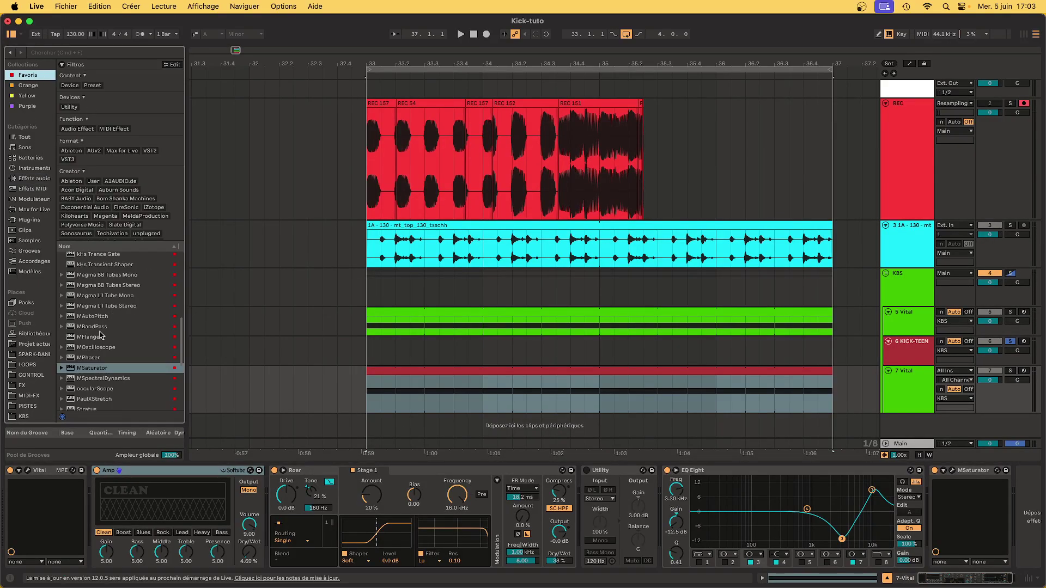
scroll(99, 334, up, 2)
scroll(99, 334, up, 2)
scroll(100, 334, up, 2)
scroll(100, 335, up, 1)
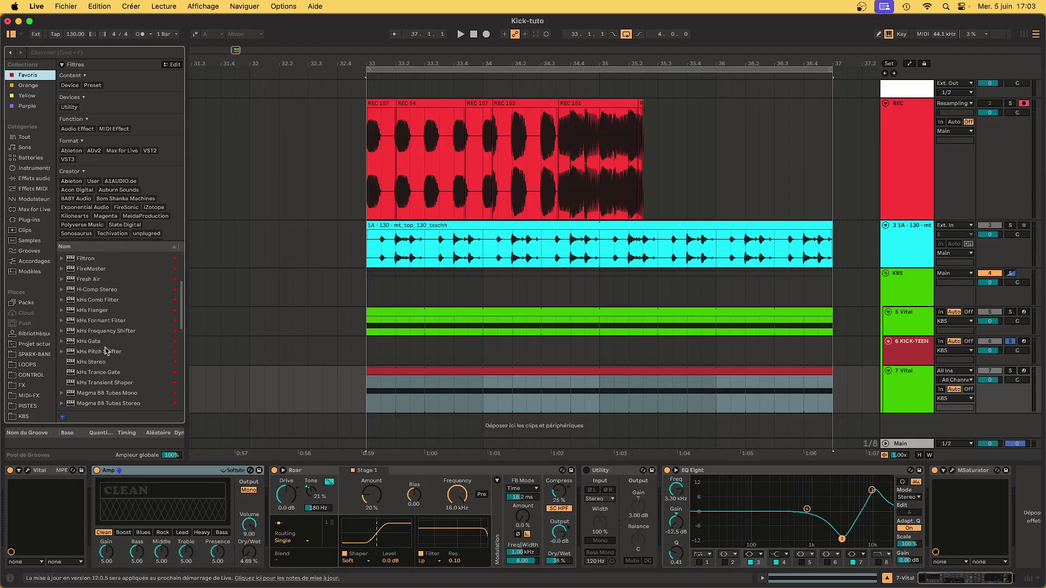
scroll(86, 316, up, 1)
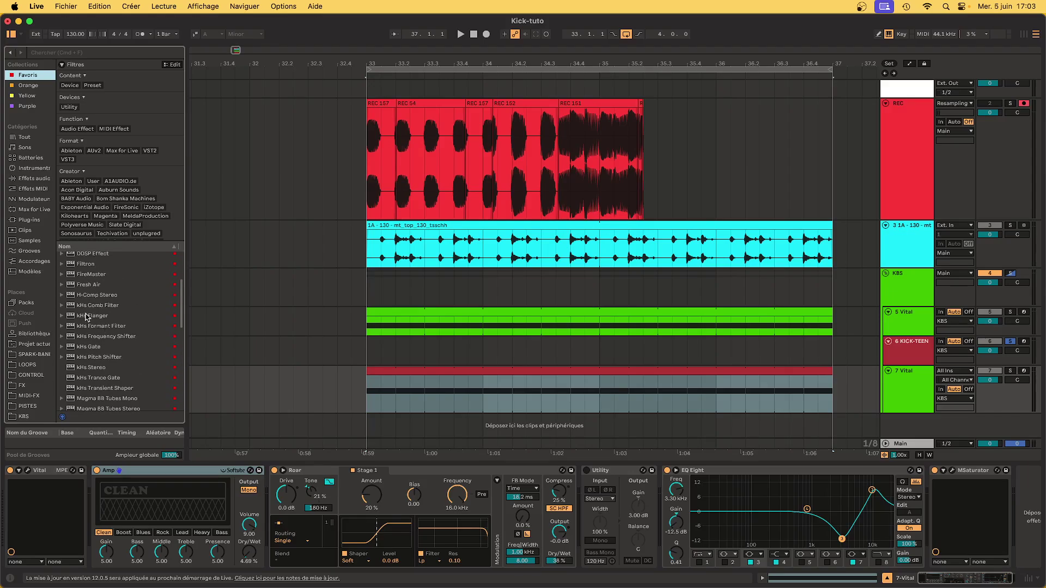
scroll(99, 388, down, 2)
scroll(100, 387, down, 3)
scroll(100, 388, down, 2)
scroll(100, 388, down, 2)
scroll(100, 387, down, 2)
scroll(100, 387, down, 2)
scroll(100, 388, down, 2)
scroll(100, 387, up, 1)
scroll(100, 387, up, 1)
scroll(100, 387, up, 1)
scroll(100, 388, up, 2)
scroll(100, 388, up, 1)
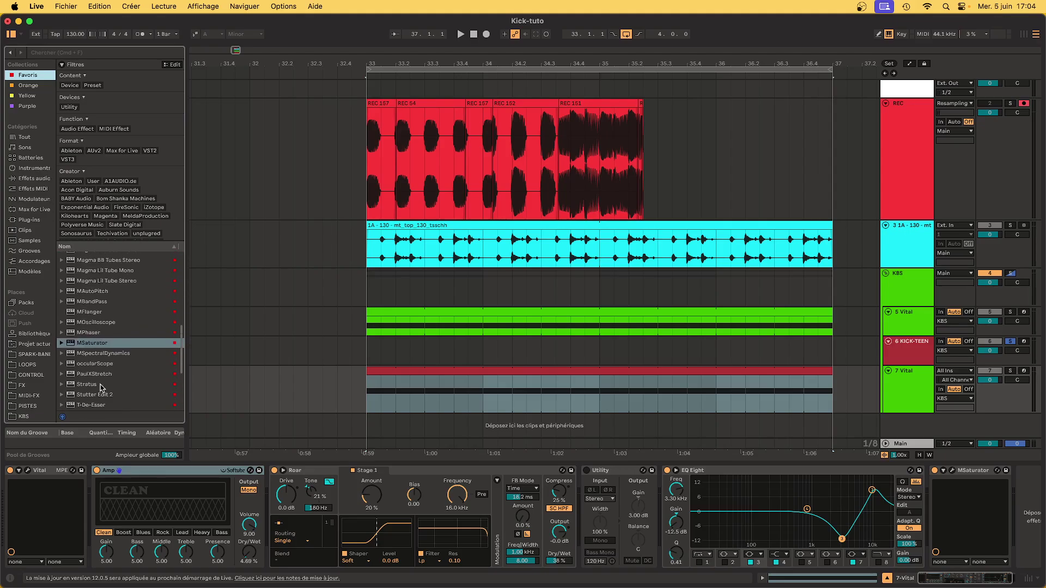
scroll(100, 387, up, 2)
scroll(99, 387, up, 2)
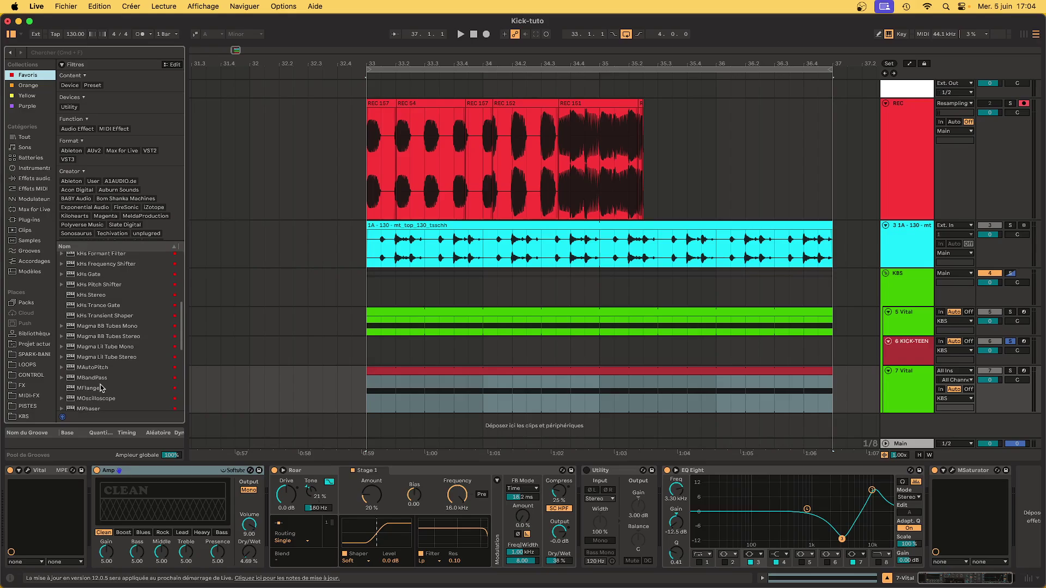
click(109, 318)
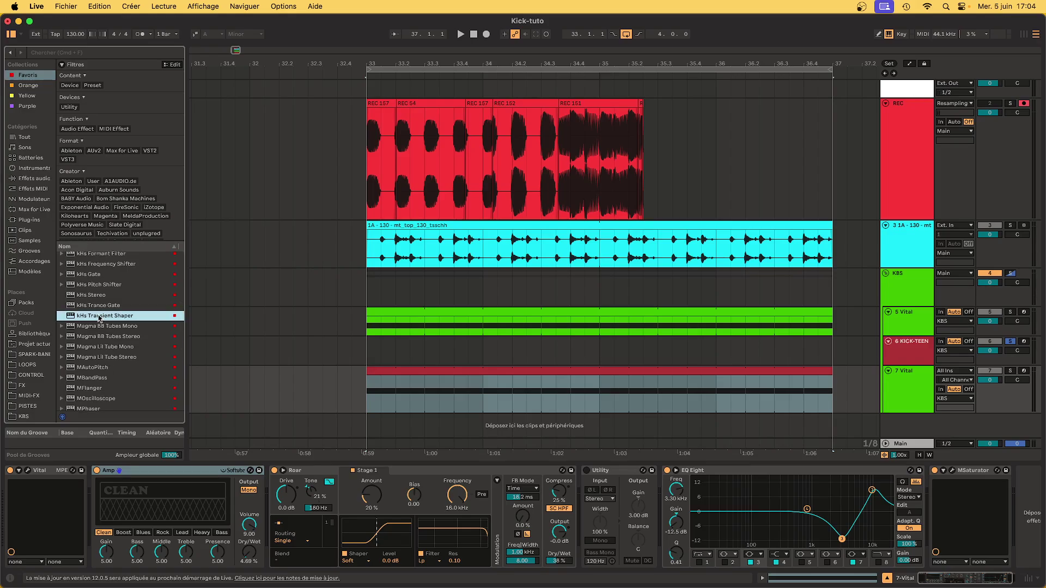
drag(102, 319, 916, 510)
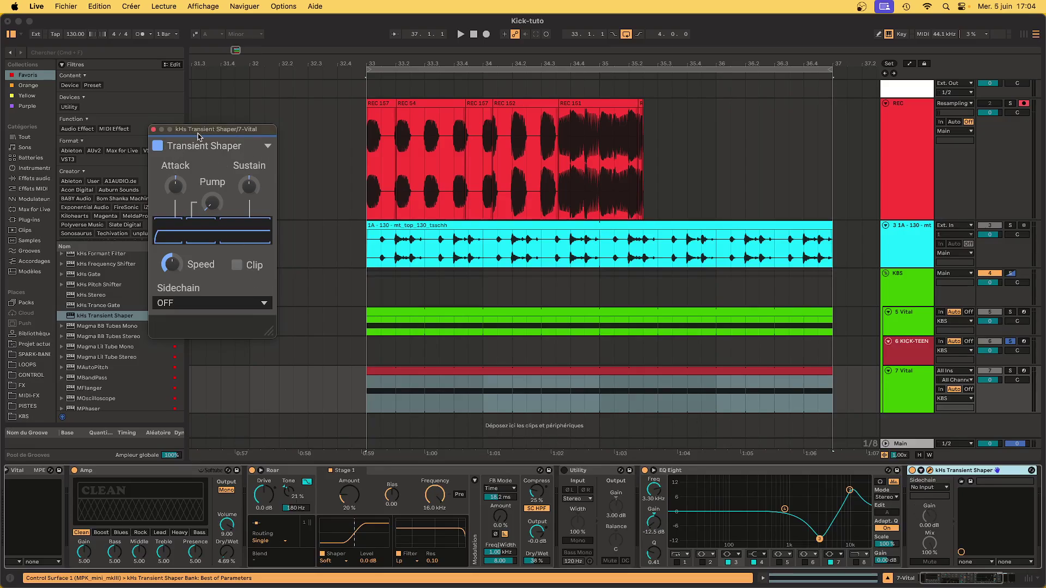
Raise the Transient Shaper's attack to about 37% during playback and move it before EQ Eight
key(space)
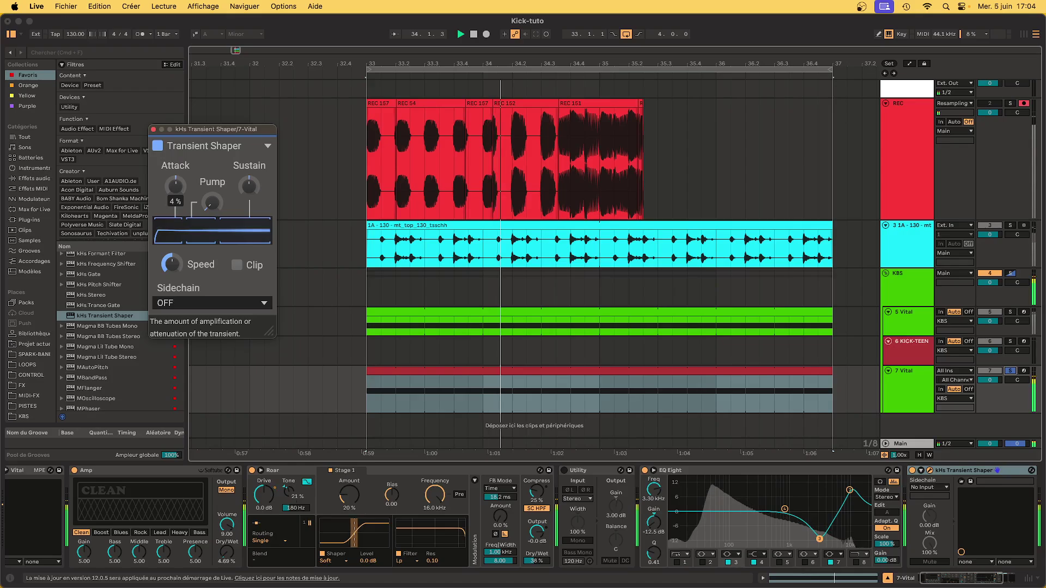
click(174, 187)
drag(174, 186, 174, 176)
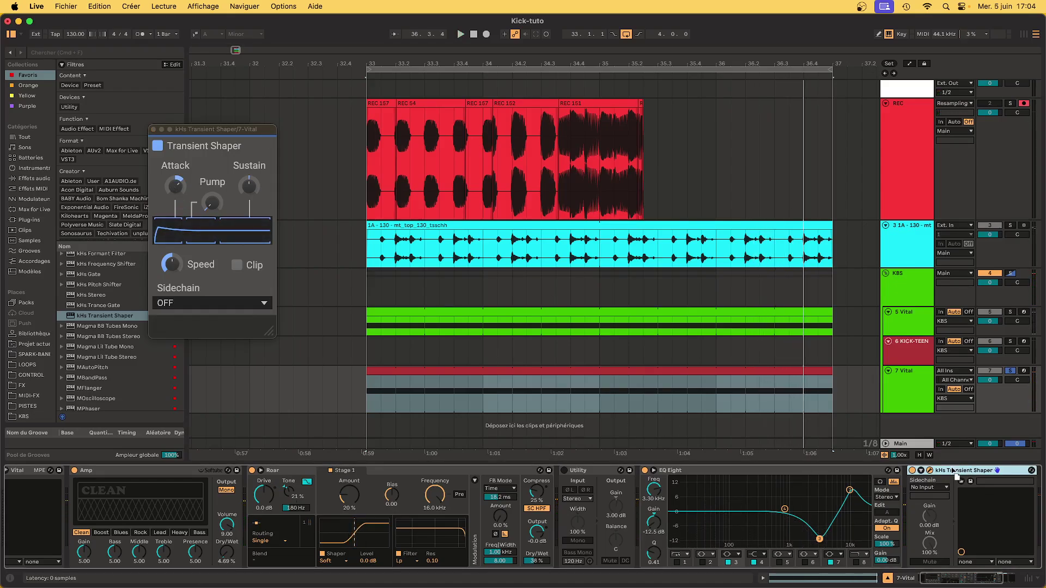
drag(965, 469, 704, 475)
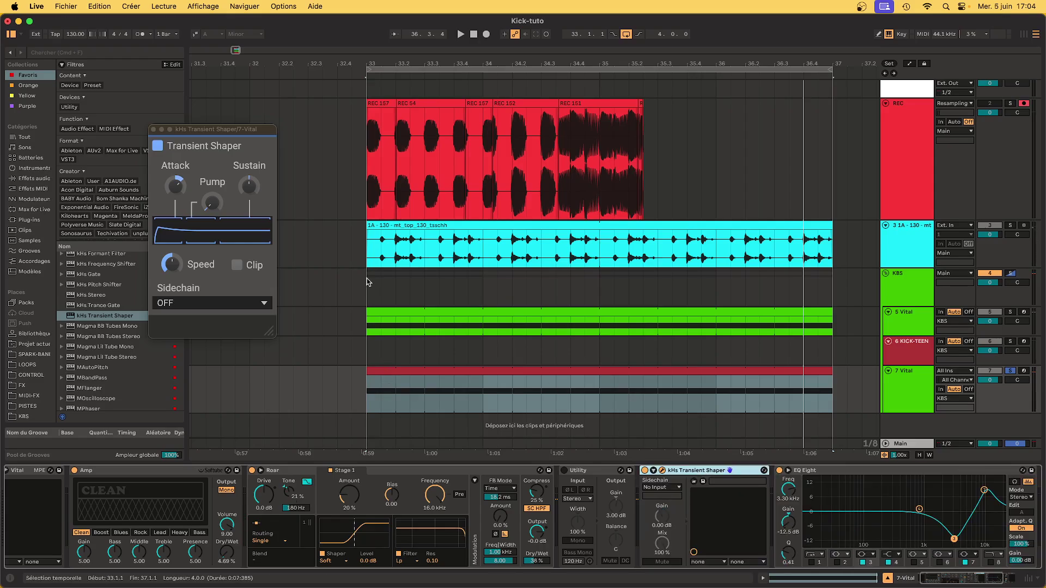
scroll(366, 282, up, 1)
Record a first resampled take onto the REC track and mark one kick hit
click(416, 110)
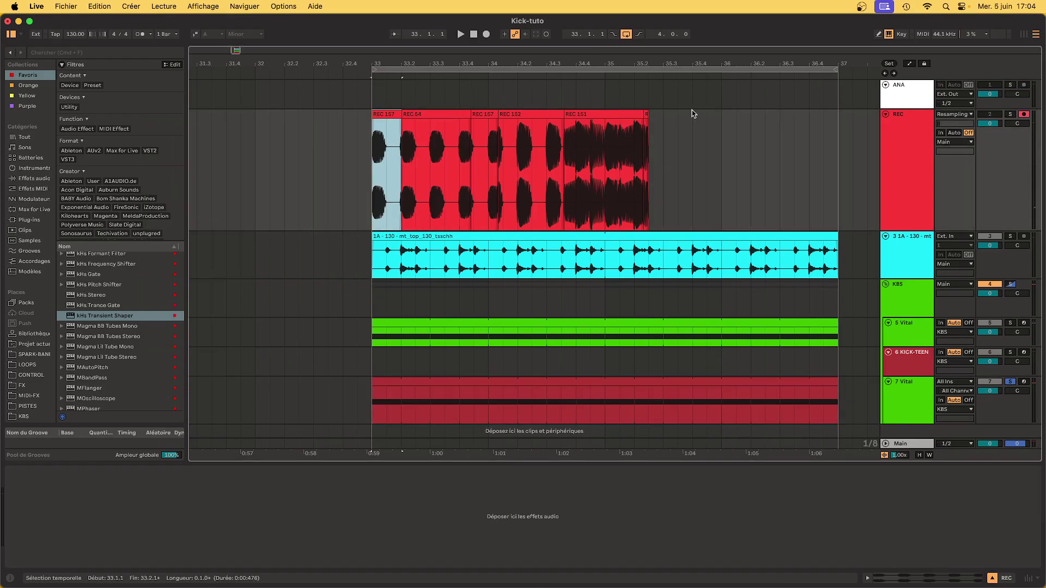
click(487, 34)
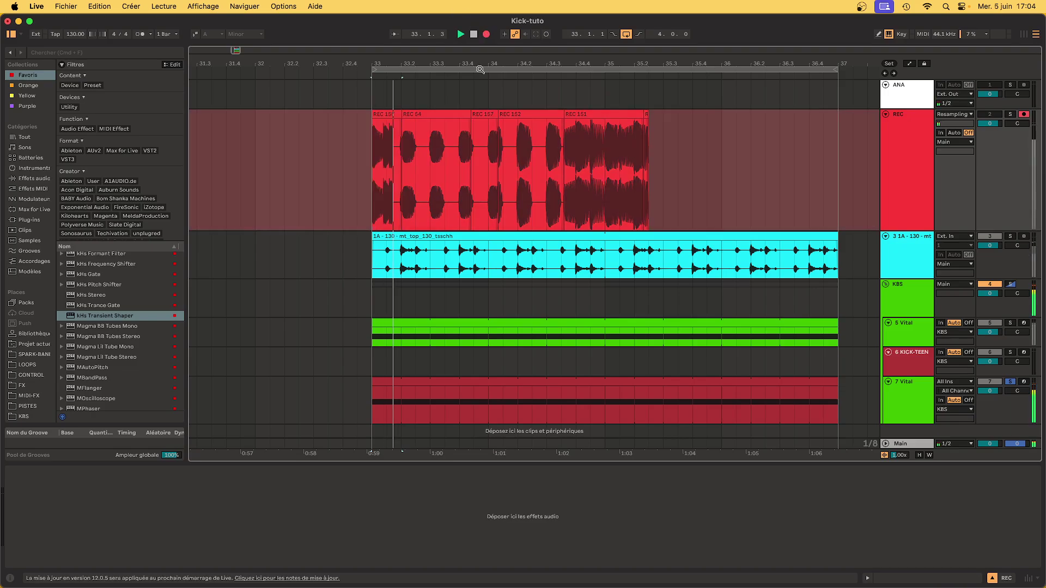
key(space)
scroll(426, 161, up, 5)
scroll(425, 161, up, 5)
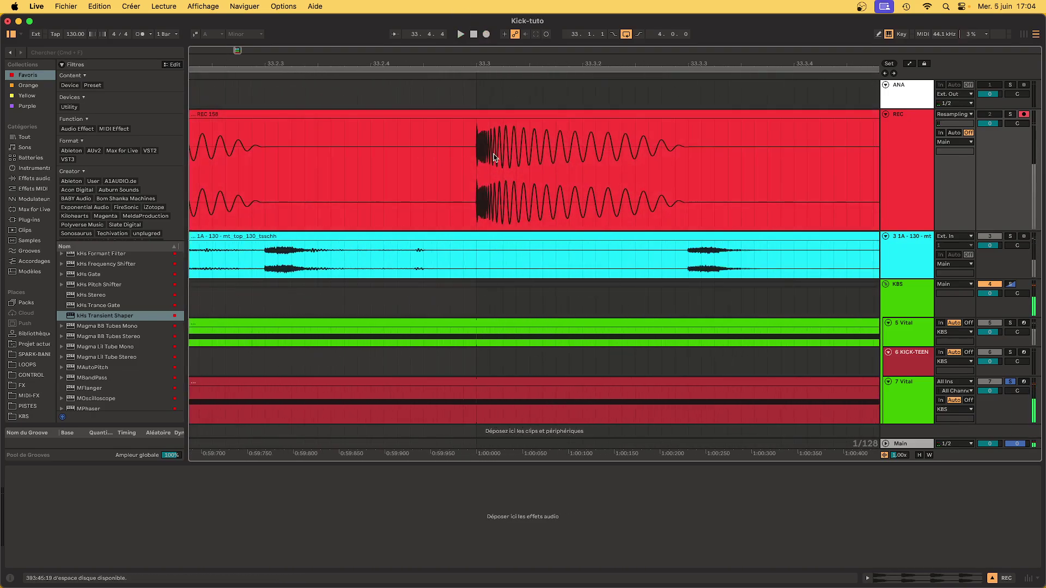
drag(476, 168, 506, 150)
scroll(502, 151, up, 3)
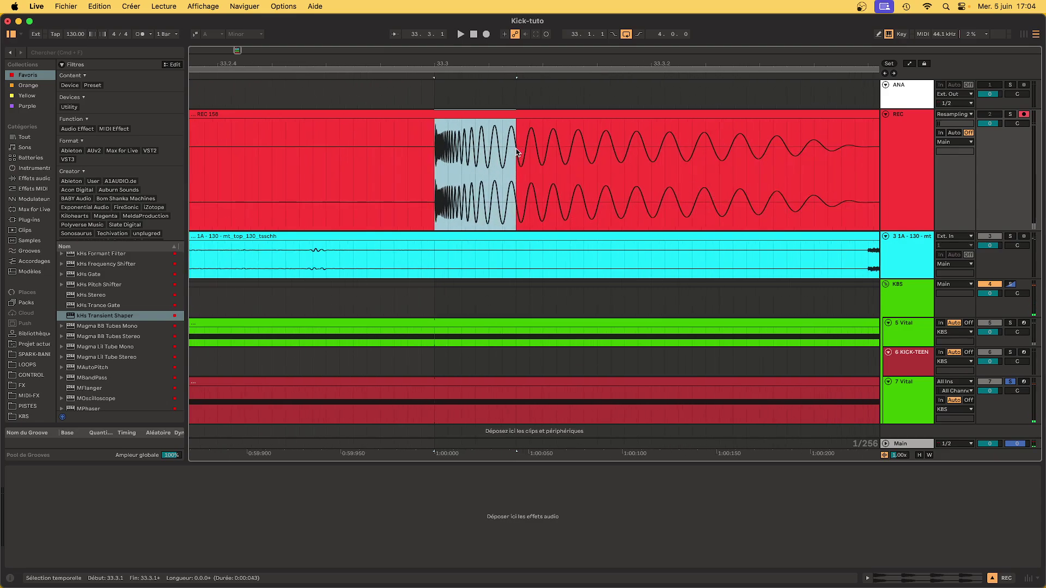
scroll(446, 197, down, 3)
scroll(445, 197, down, 1)
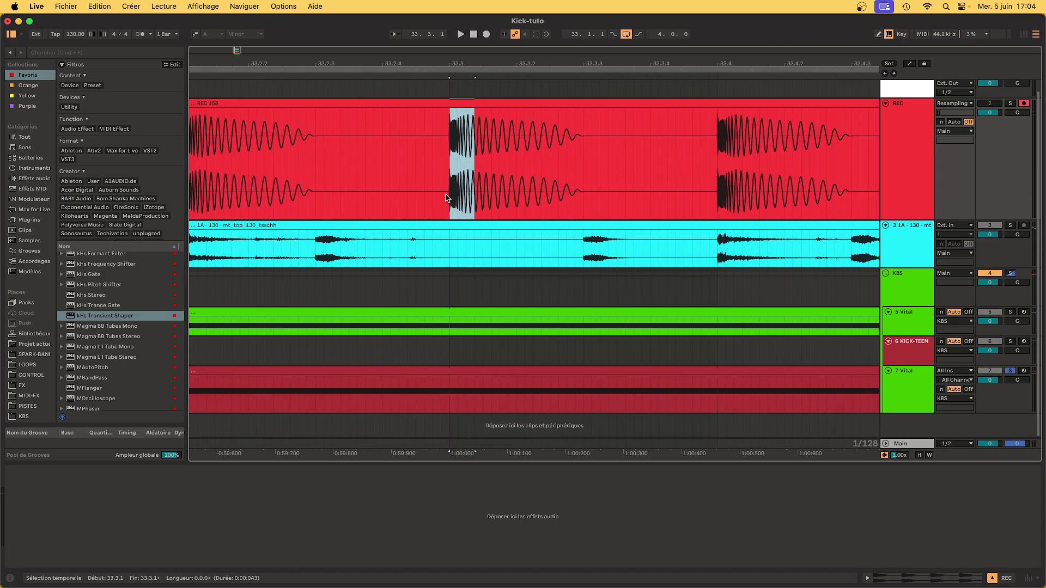
Set the Amp's Dry/Wet to 3% and resample the kick onto the REC track as REC 158
click(440, 382)
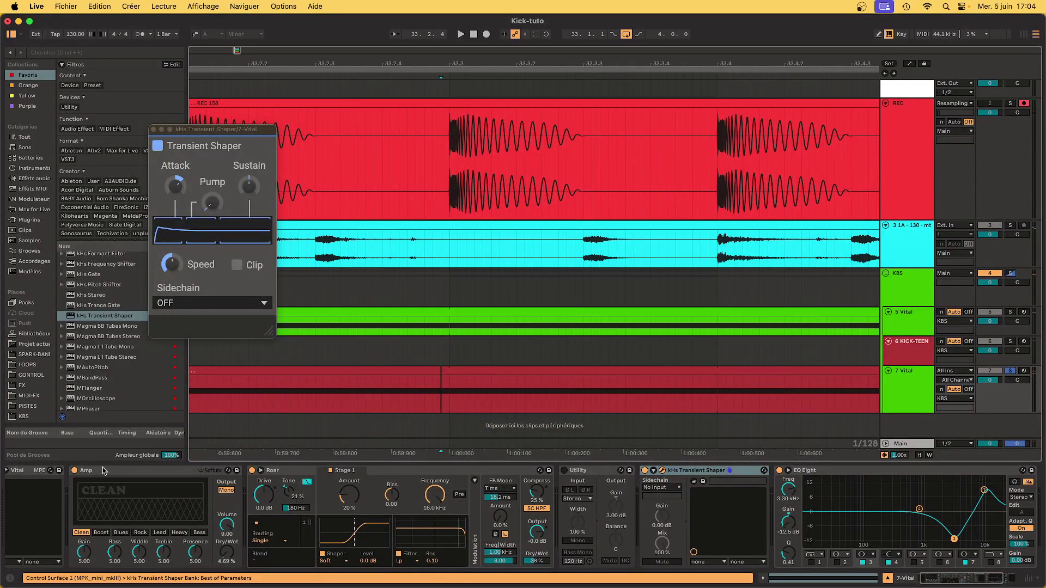
click(231, 563)
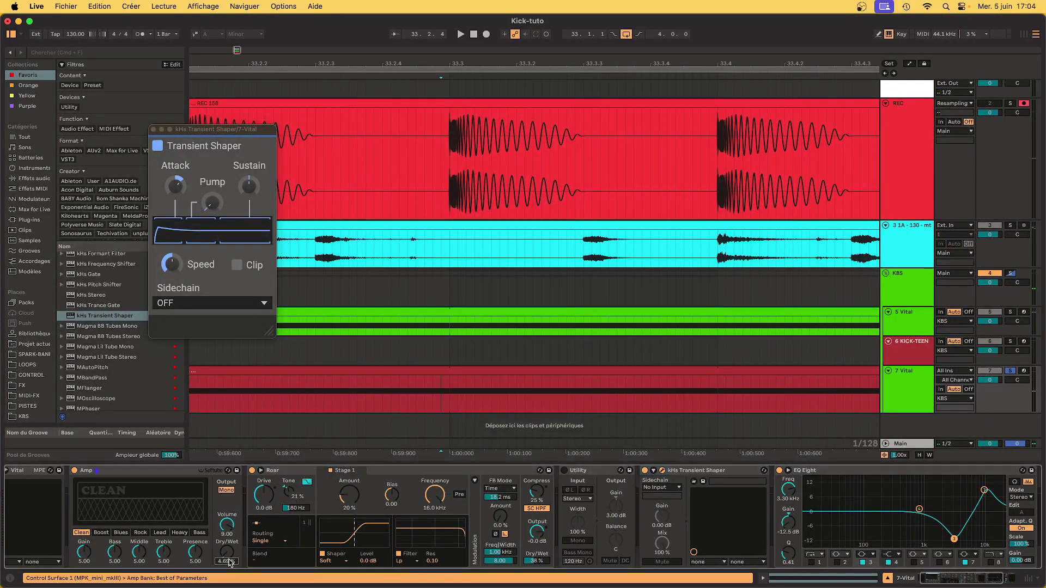
click(333, 399)
text(3)
key(Return)
click(465, 99)
key(F9)
key(space)
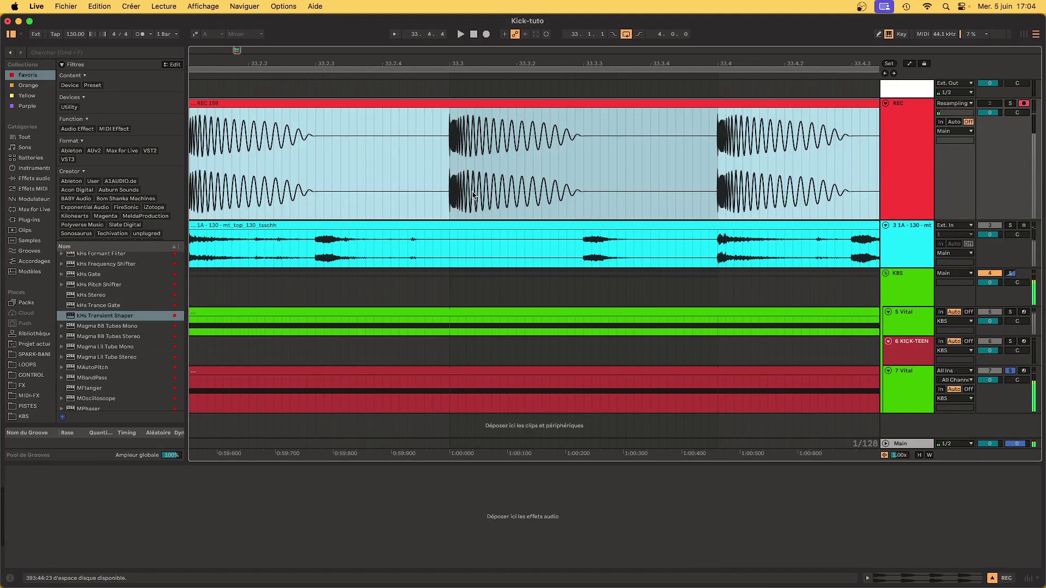
scroll(478, 196, up, 5)
scroll(323, 156, up, 2)
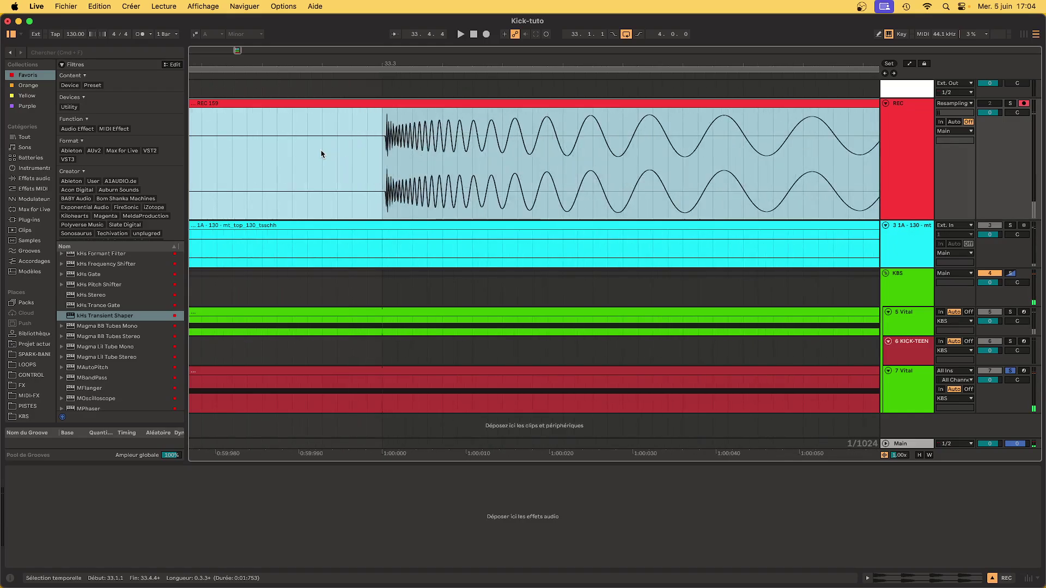
scroll(420, 191, down, 3)
scroll(420, 193, down, 5)
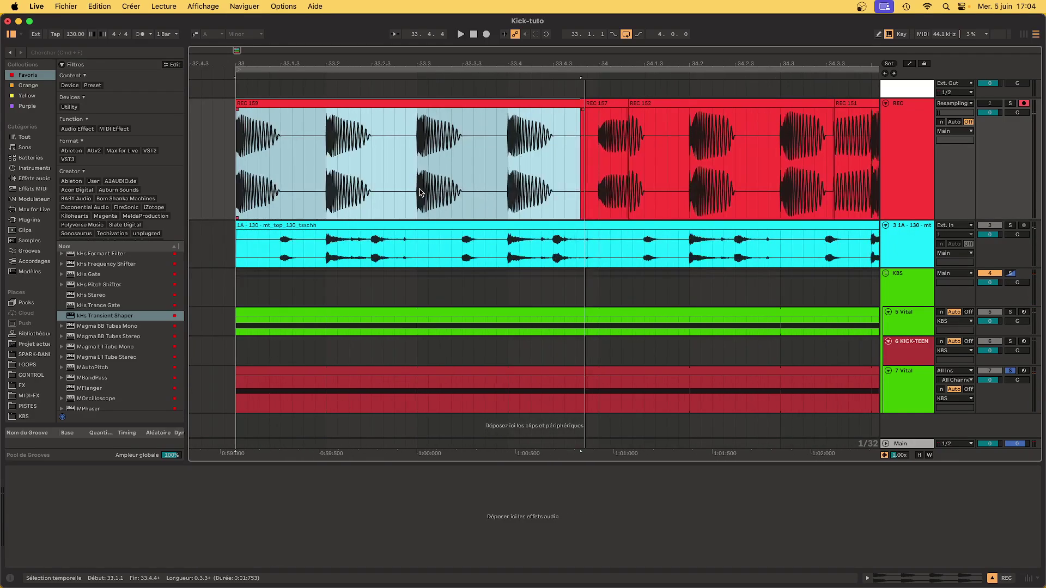
scroll(419, 193, down, 2)
Play the kick while trying the Amp's Blues, Rock, Heavy and Bass models, then return to Clean
click(299, 390)
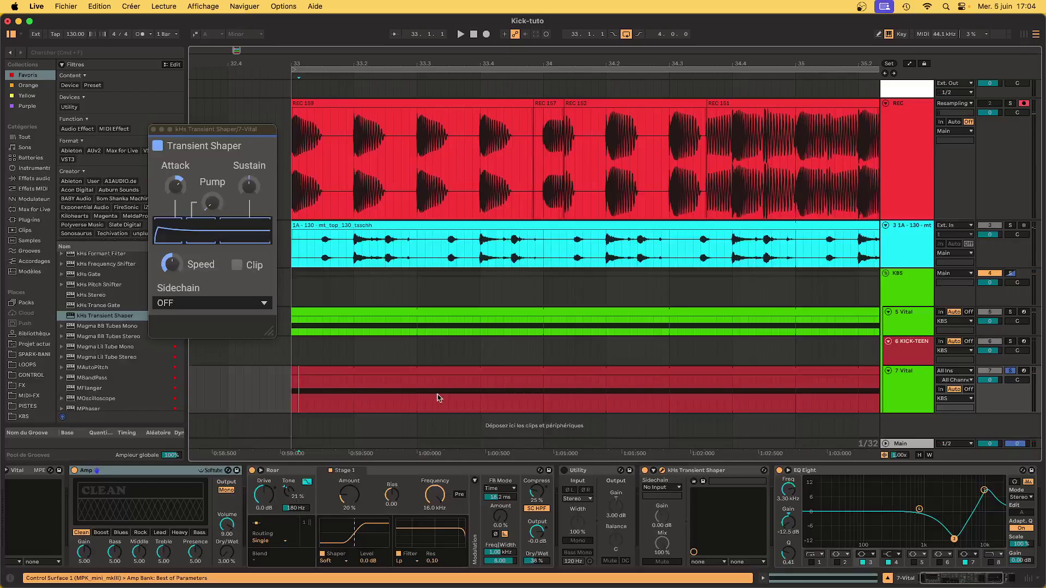
click(401, 365)
click(225, 546)
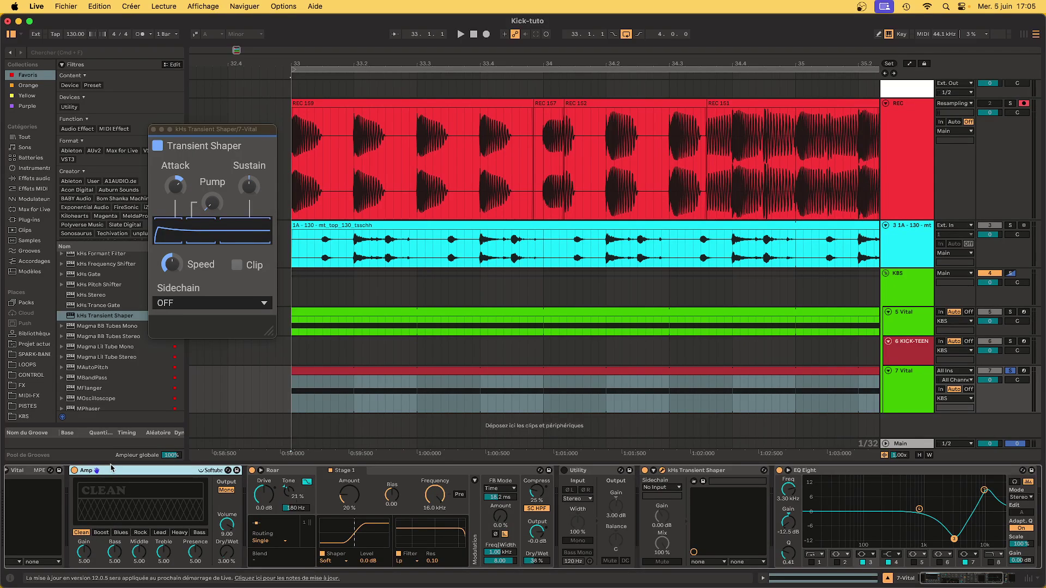
key(space)
click(120, 532)
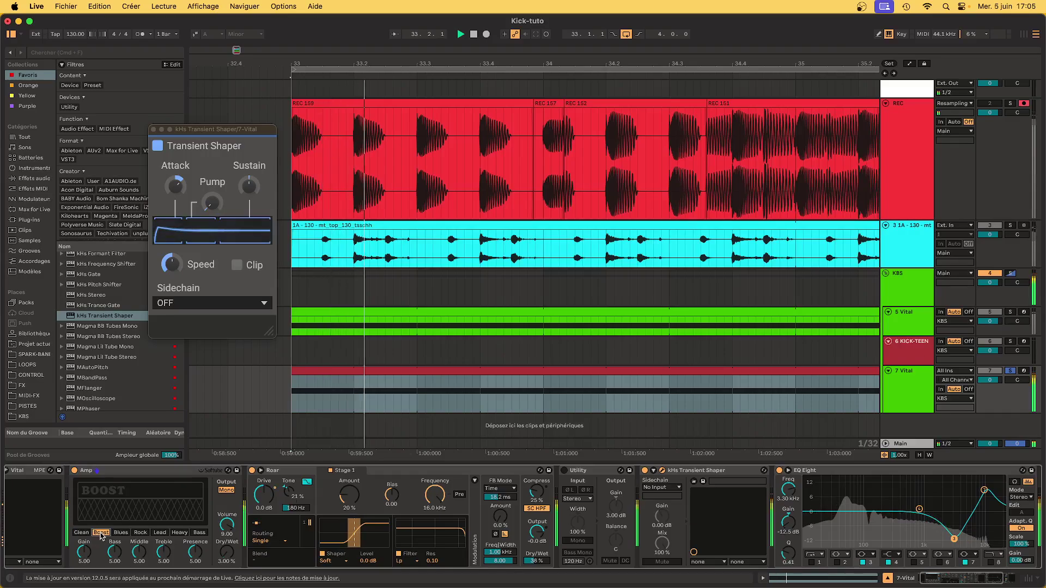
click(139, 532)
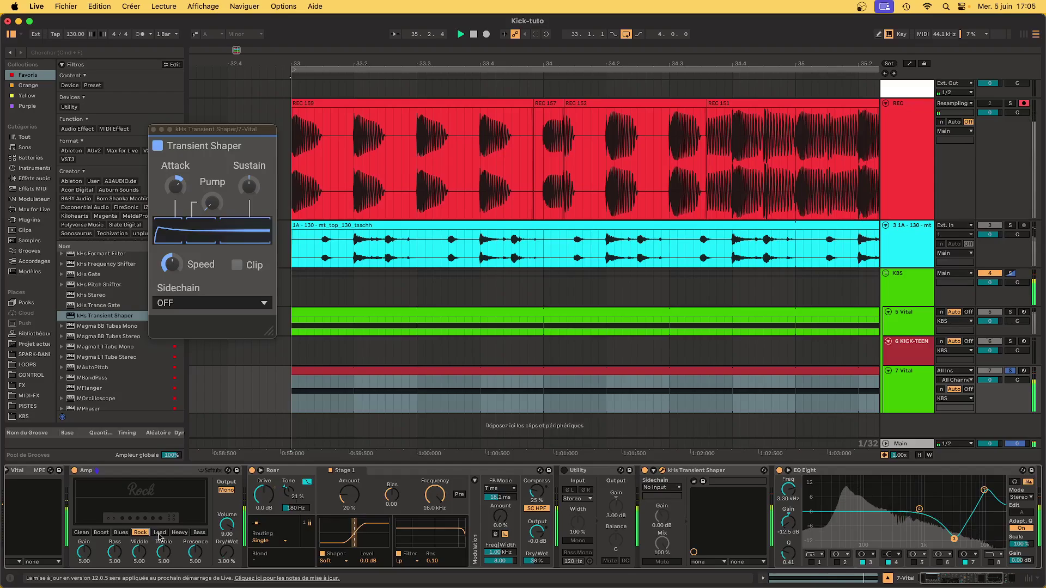
click(187, 533)
click(199, 533)
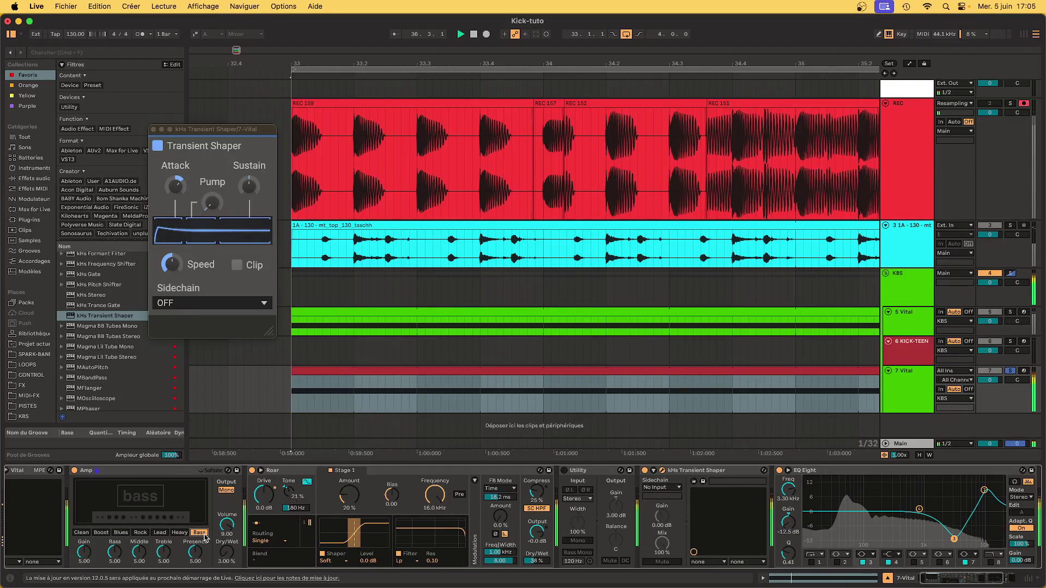
click(81, 532)
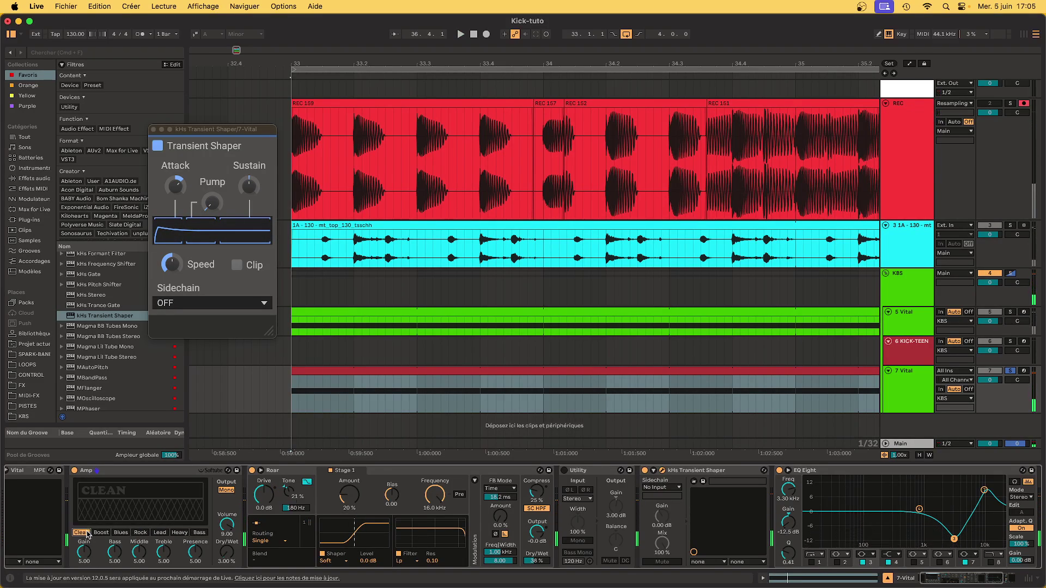
click(165, 472)
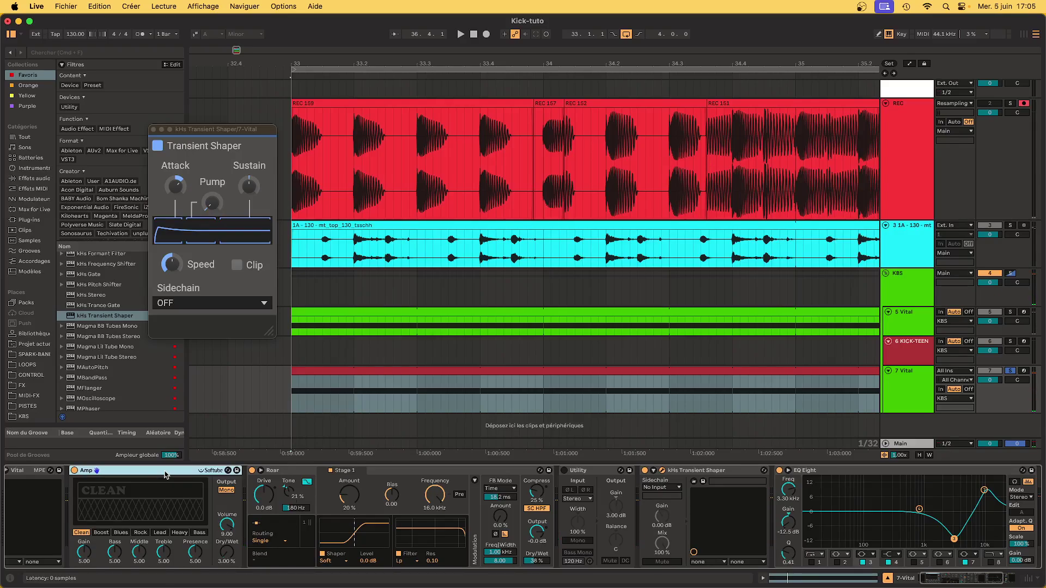
Open Vital's window on LFO 1 and start adjusting the pitch-envelope curve points
click(56, 473)
click(29, 472)
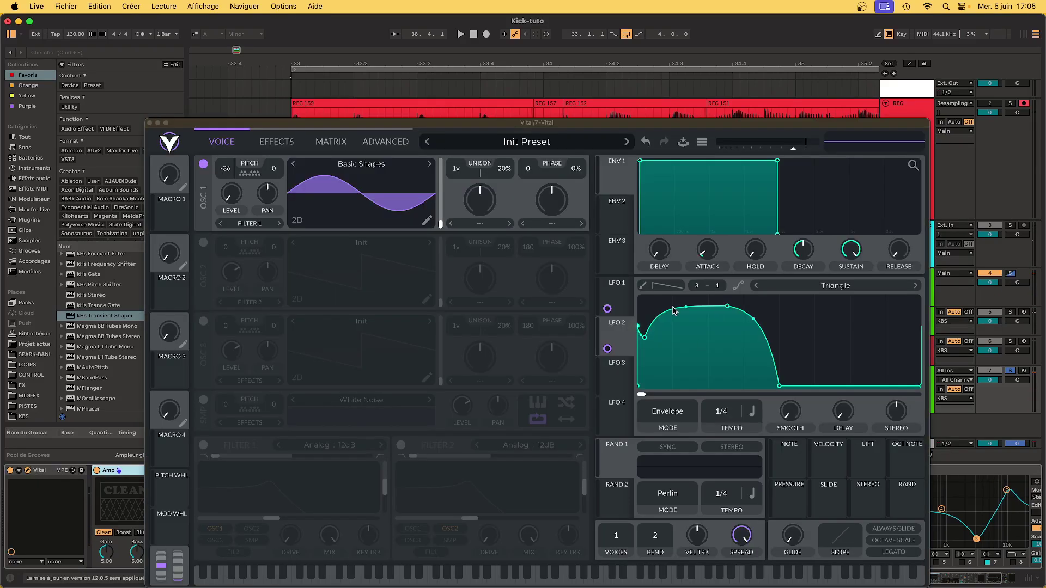
click(615, 304)
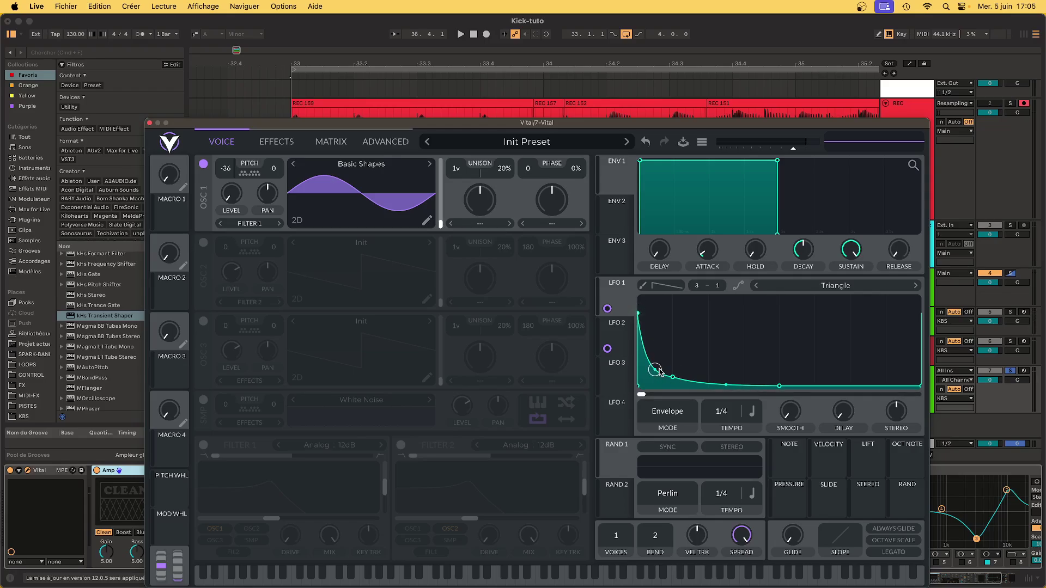
drag(655, 370, 655, 366)
drag(781, 387, 730, 386)
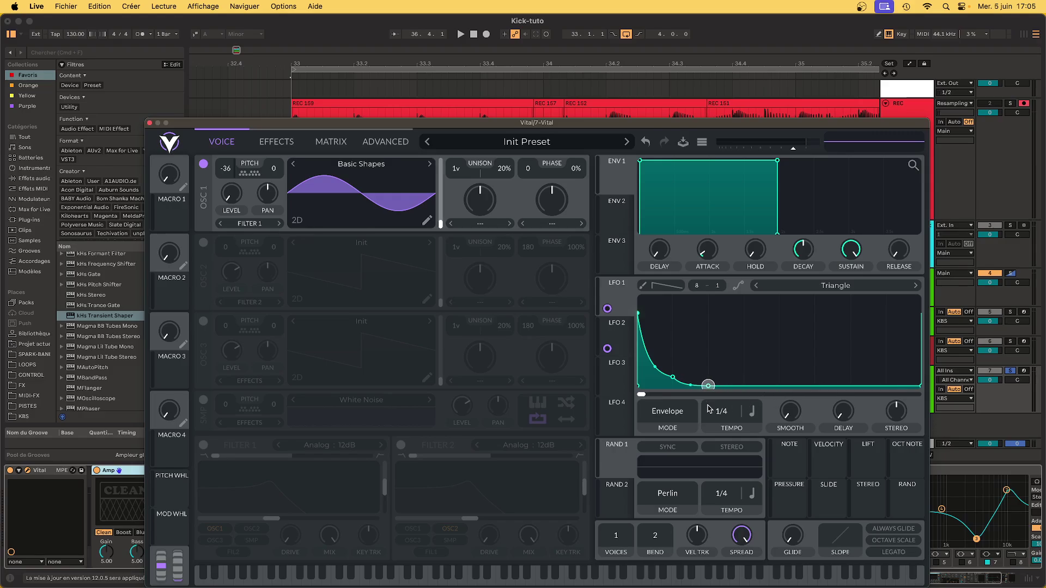
Drag LFO 1's decay points earlier and bend the curve into a short, steep drop
mouse_move(721, 434)
mouse_down()
mouse_move(711, 437)
mouse_move(783, 457)
mouse_move(760, 459)
mouse_up()
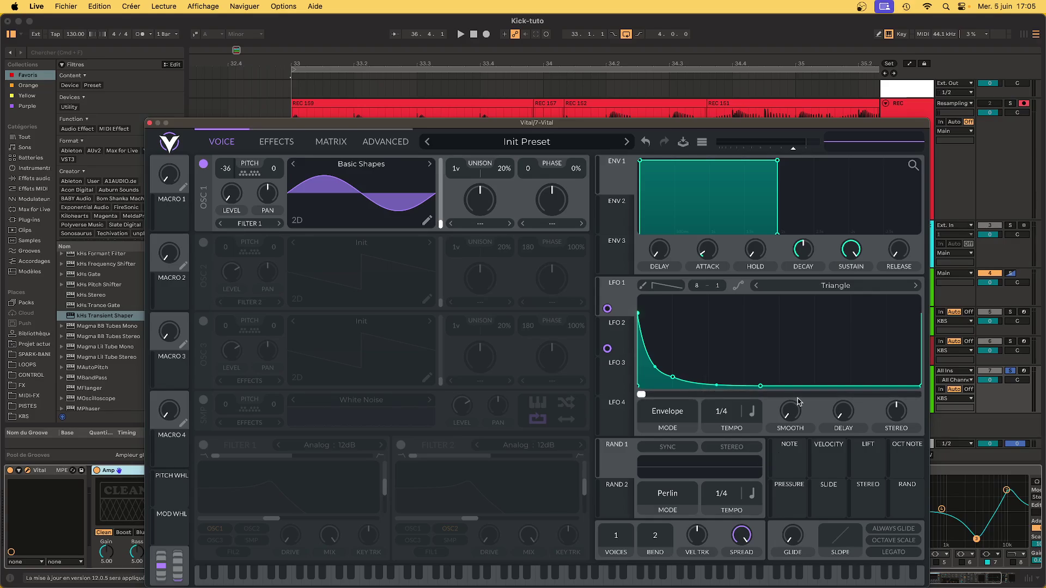
drag(786, 398, 777, 397)
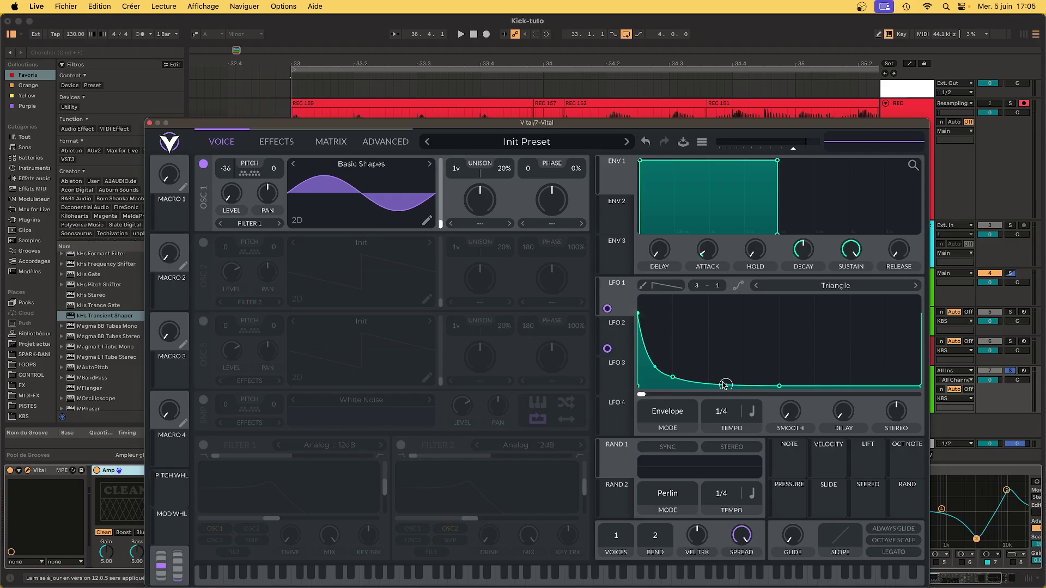
drag(737, 372, 742, 344)
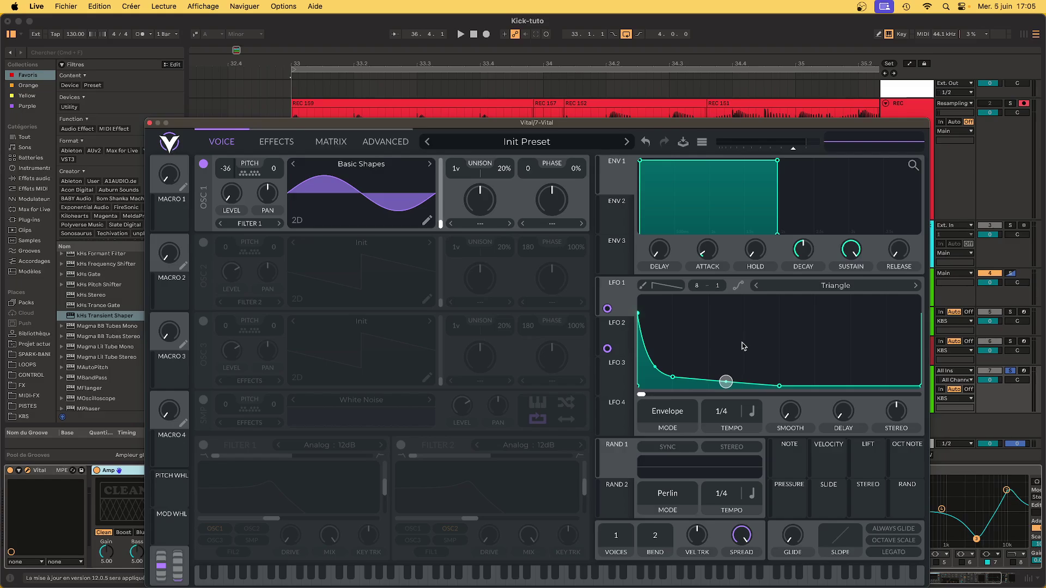
drag(726, 382, 717, 387)
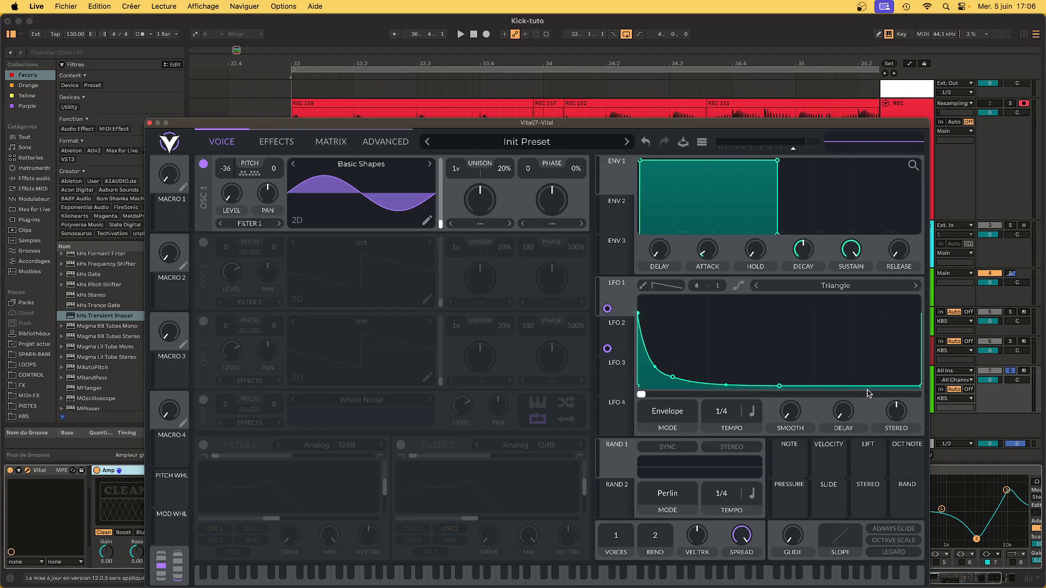
drag(779, 385, 765, 385)
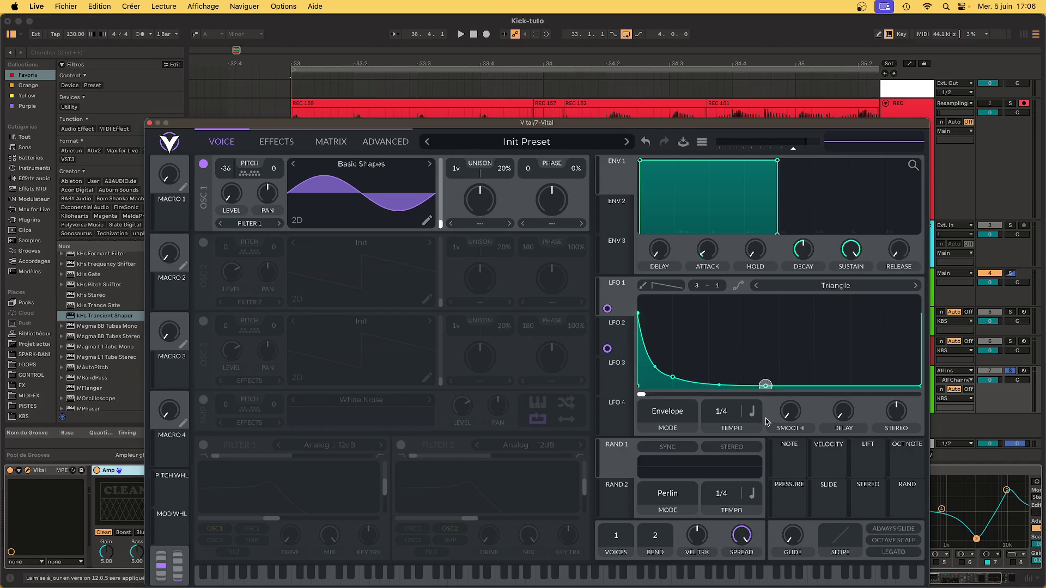
mouse_move(766, 422)
mouse_down()
mouse_move(751, 450)
mouse_move(764, 476)
mouse_move(703, 493)
mouse_up()
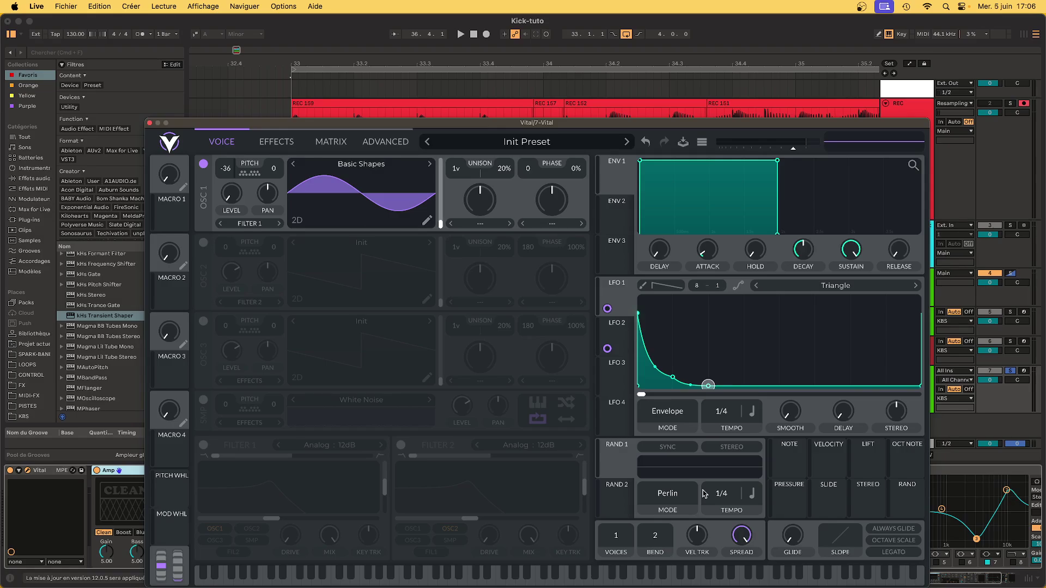
mouse_move(704, 494)
mouse_down()
mouse_move(747, 497)
mouse_move(713, 492)
mouse_up()
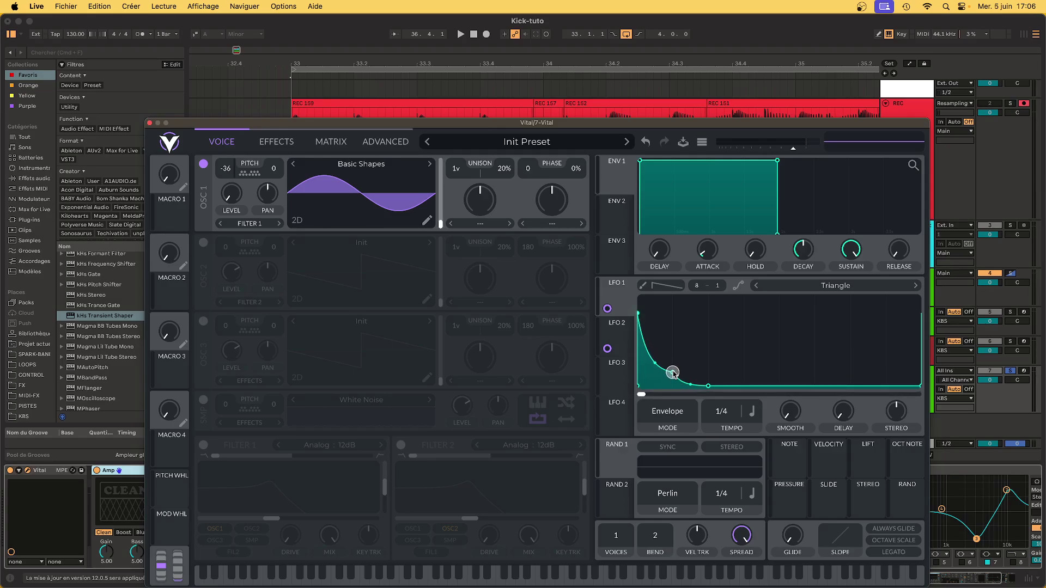
Audition the kick, then stretch LFO 1's end point later and straighten the following segment
key(space)
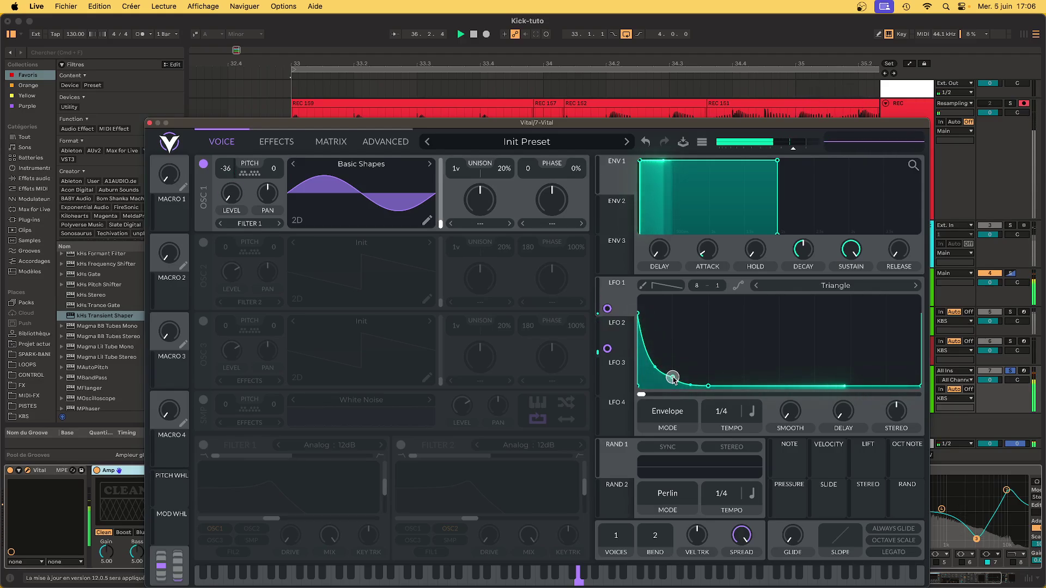
key(space)
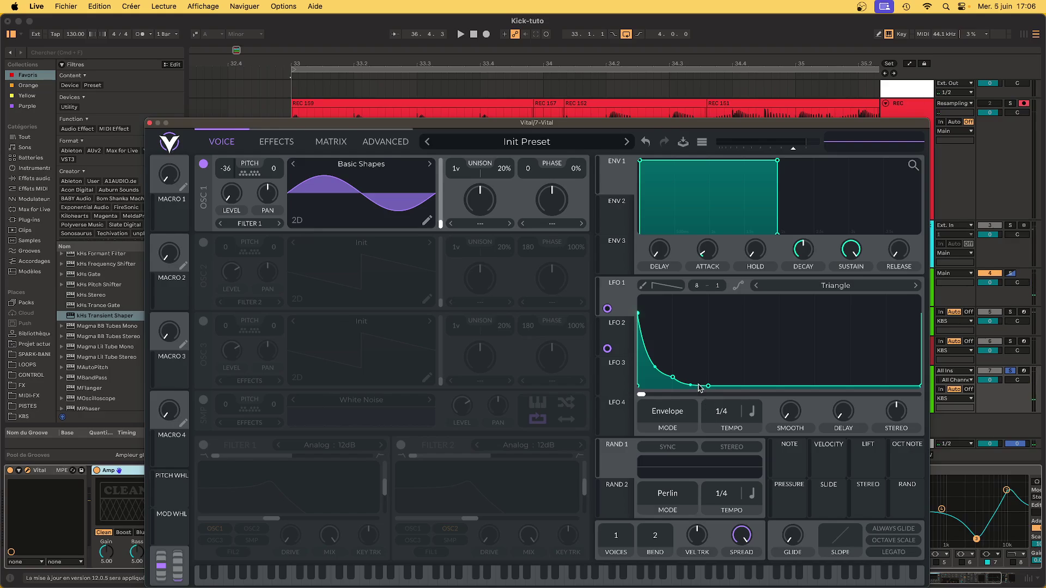
drag(713, 390, 783, 428)
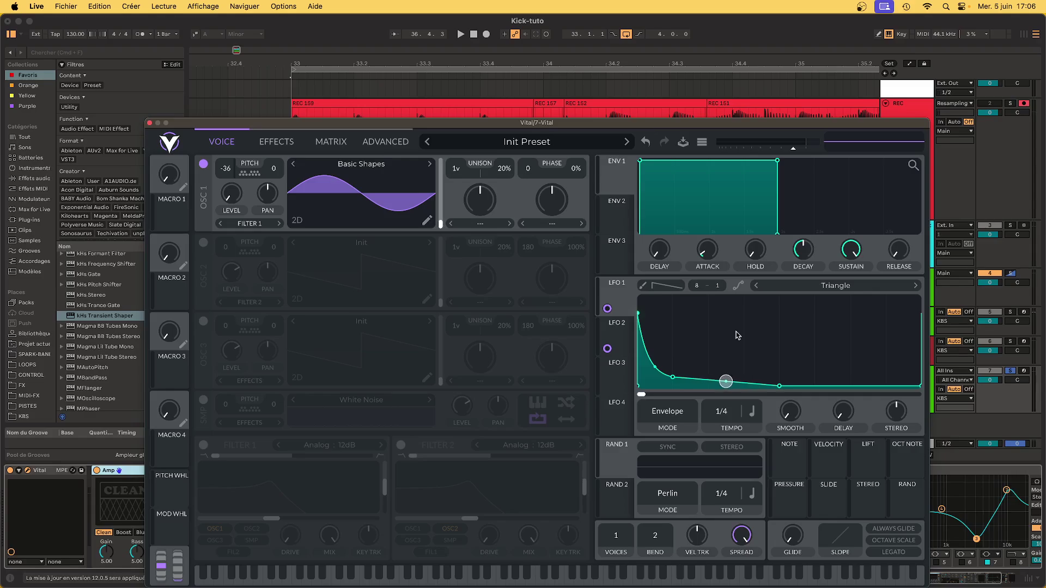
drag(728, 384, 733, 345)
Replay the kick twice to compare the reshaped LFO 1 decay curve
key(space)
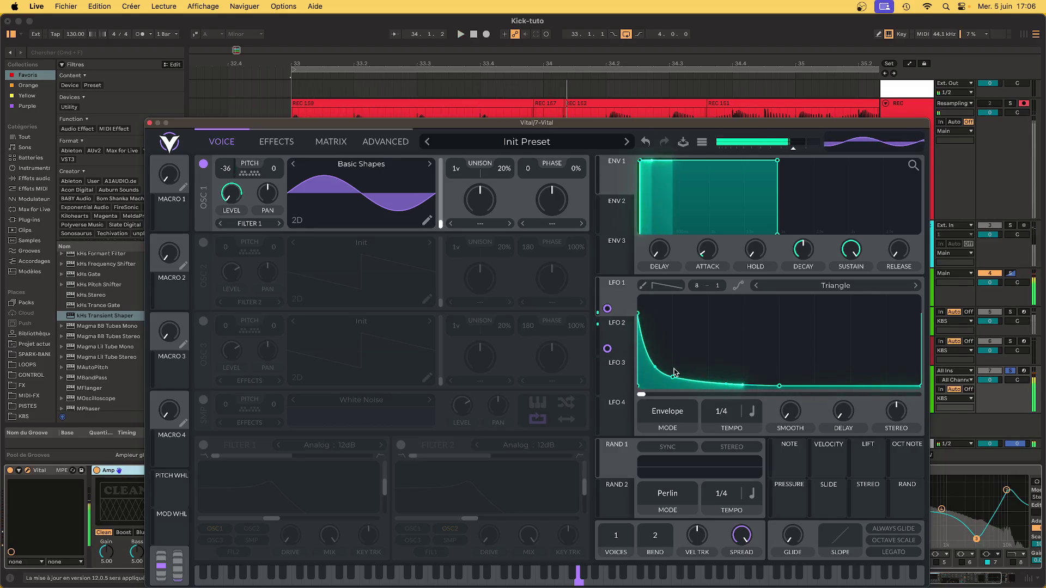
key(space)
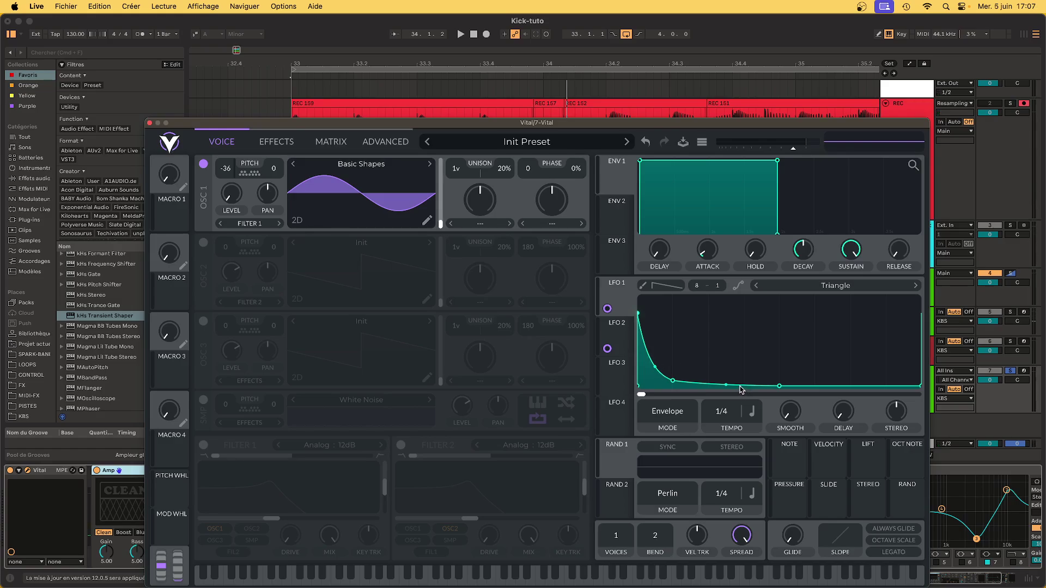
key(space)
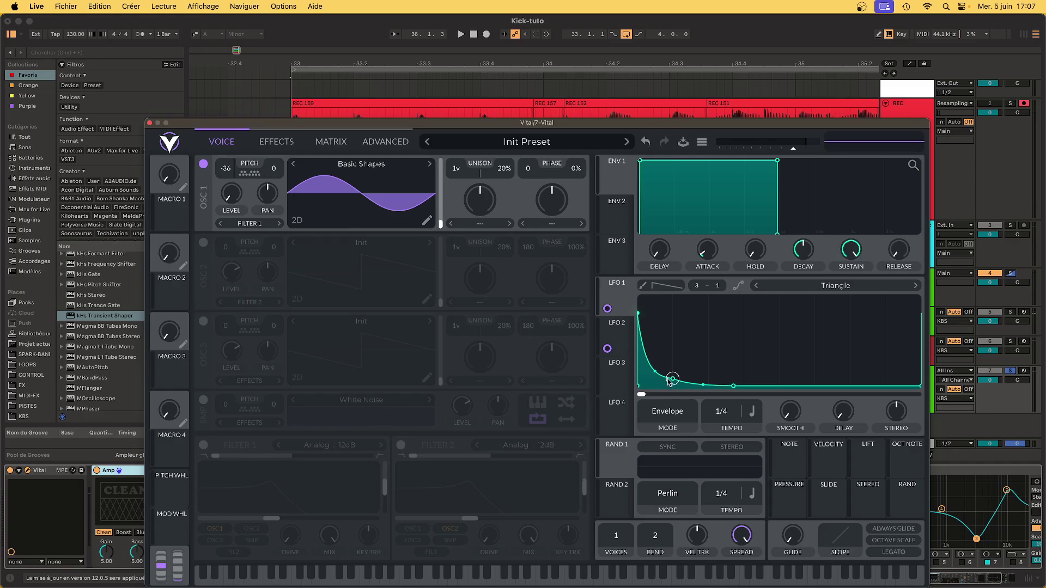
Bend LFO 1's first curve segment more gradually, auditioning the kick between adjustments
key(space)
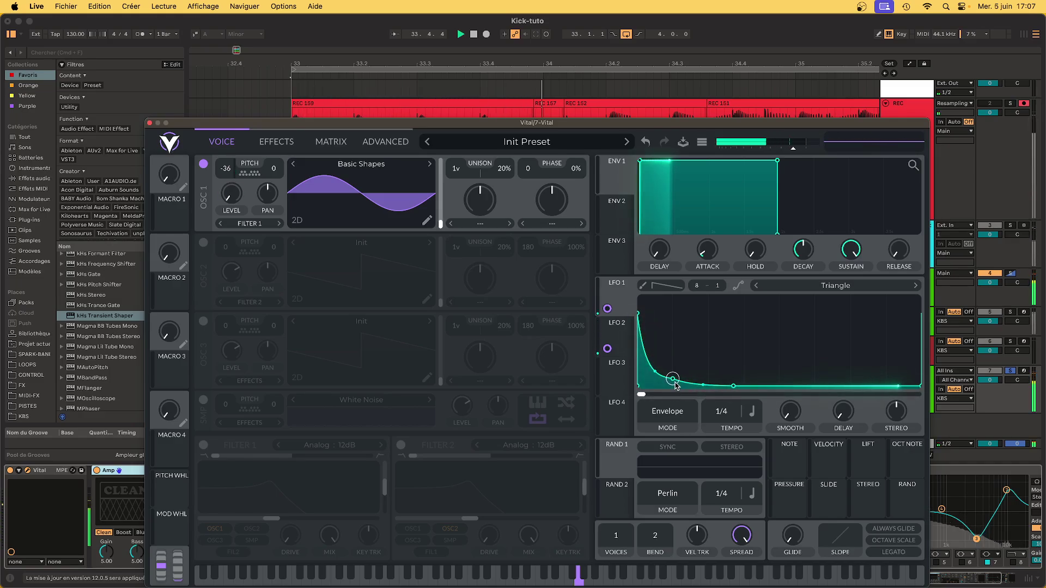
key(space)
drag(655, 373, 657, 357)
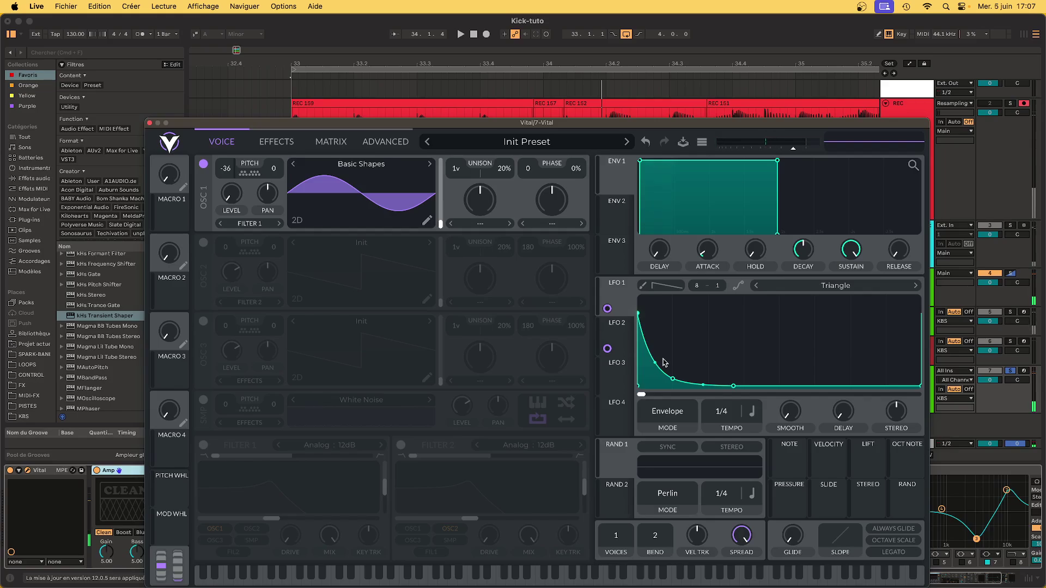
key(space)
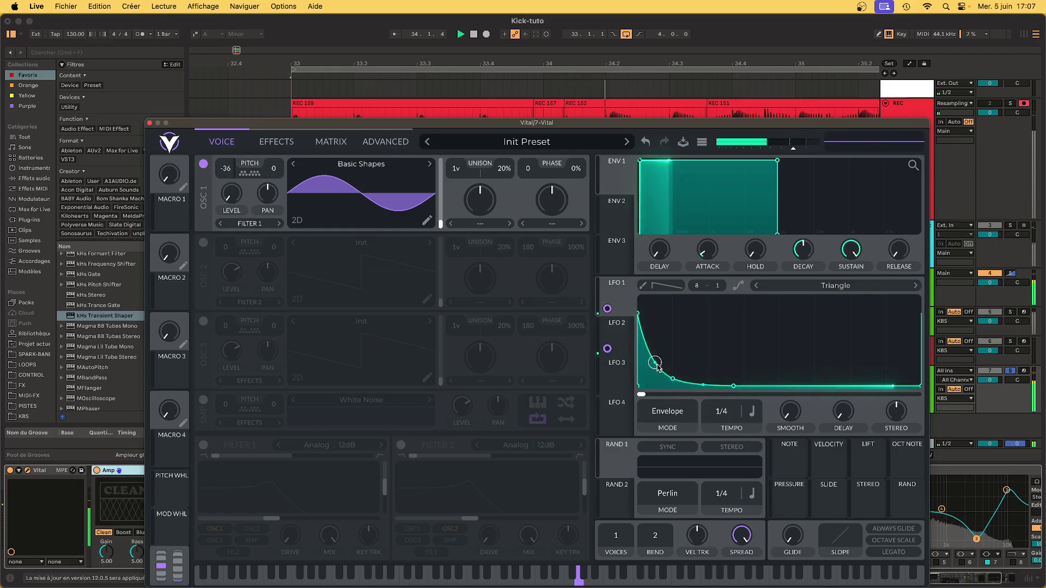
mouse_move(655, 363)
mouse_down()
mouse_move(655, 380)
mouse_move(655, 370)
mouse_up()
key(space)
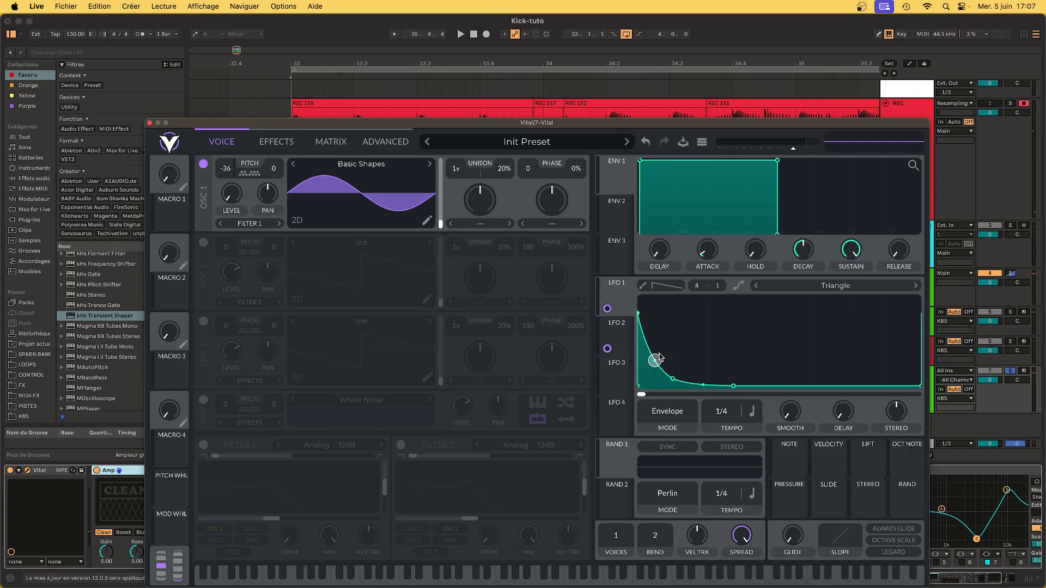
drag(656, 367, 657, 364)
Steepen the pitch decay, pull the last point left, flatten the tail, and raise the first point
mouse_move(655, 362)
mouse_down()
mouse_move(664, 381)
mouse_move(672, 376)
mouse_up()
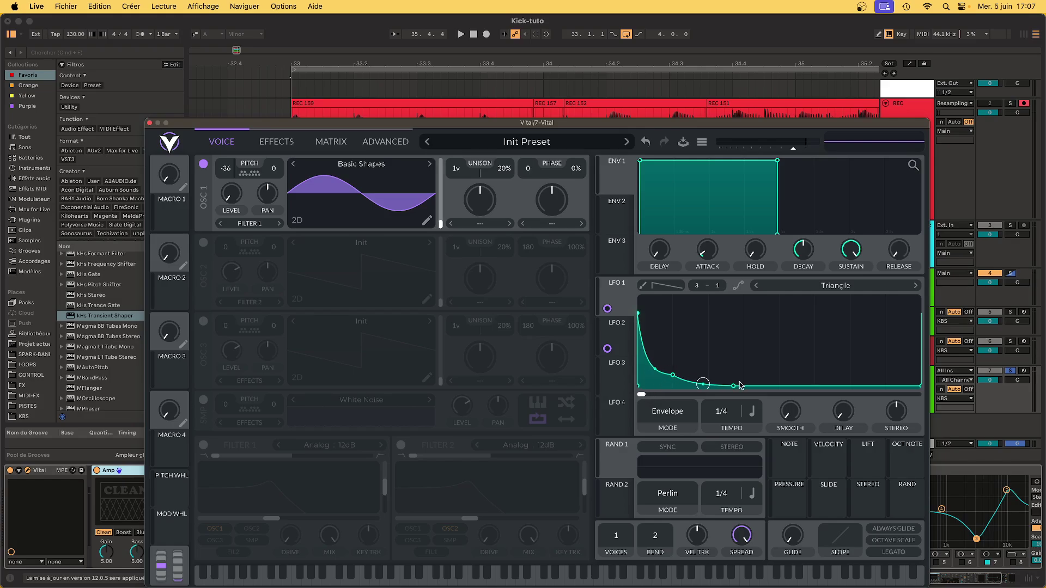
mouse_move(733, 386)
mouse_down()
mouse_move(746, 388)
mouse_move(722, 370)
mouse_up()
drag(744, 386, 712, 390)
key(space)
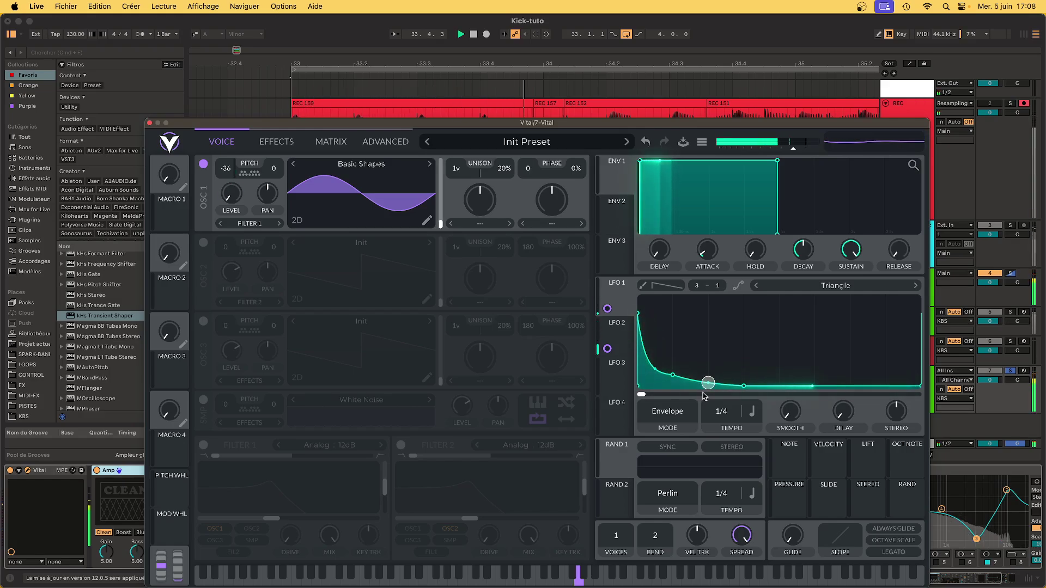
mouse_move(703, 394)
mouse_down()
mouse_move(778, 406)
mouse_move(722, 401)
mouse_up()
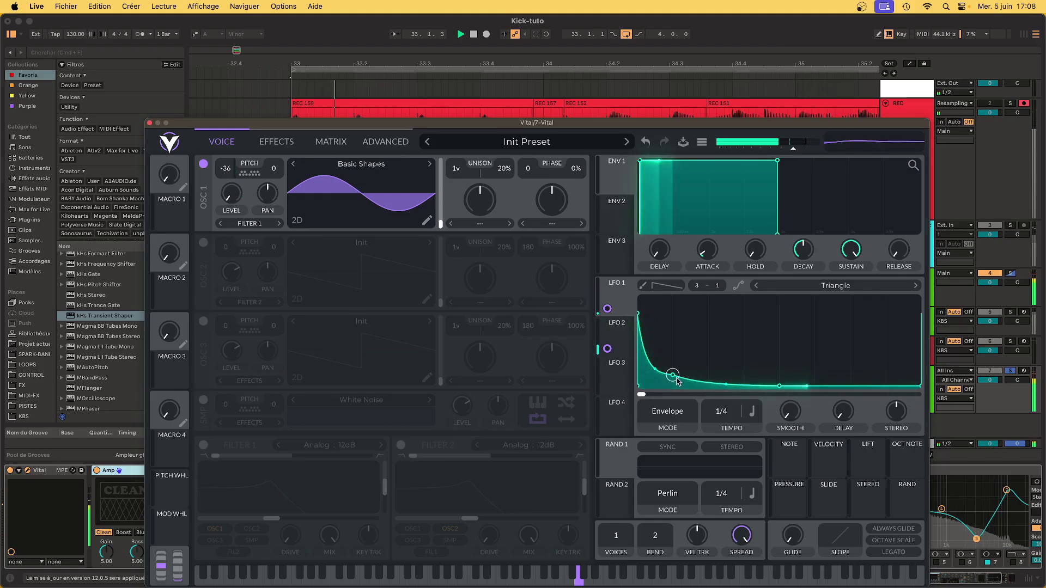
drag(677, 381, 675, 376)
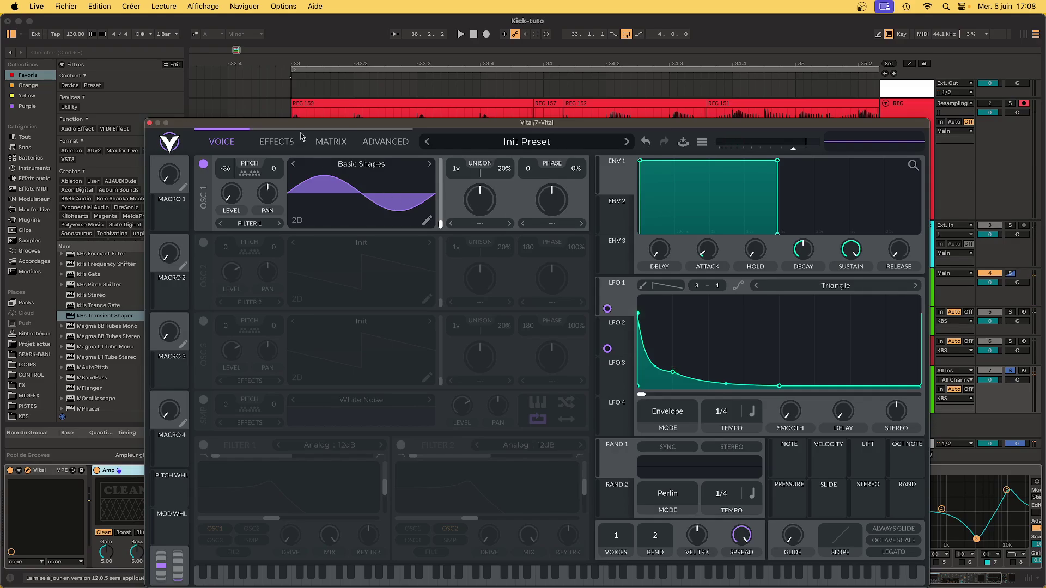
Move the Vital window down out of the way and select the recorded REC kick clip
mouse_move(306, 122)
mouse_down()
mouse_move(296, 388)
mouse_move(311, 239)
mouse_up()
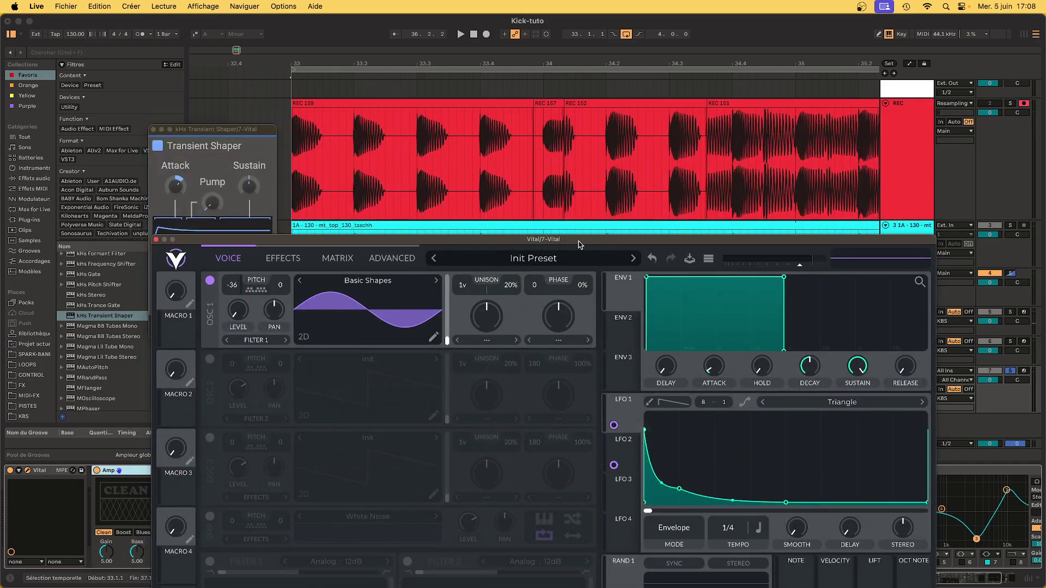
drag(568, 240, 568, 290)
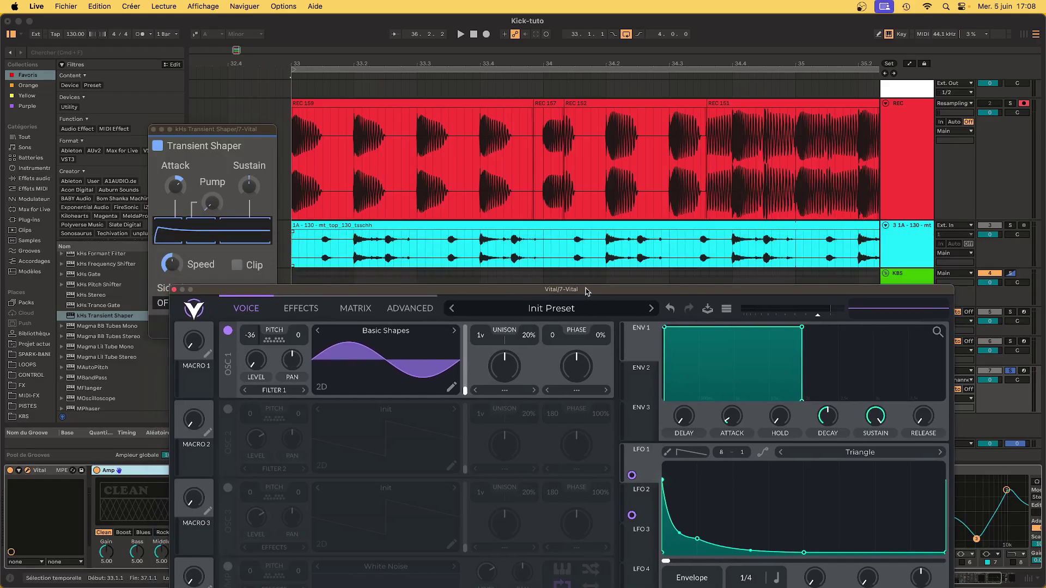
click(439, 103)
scroll(503, 172, left, 5)
scroll(504, 172, right, 3)
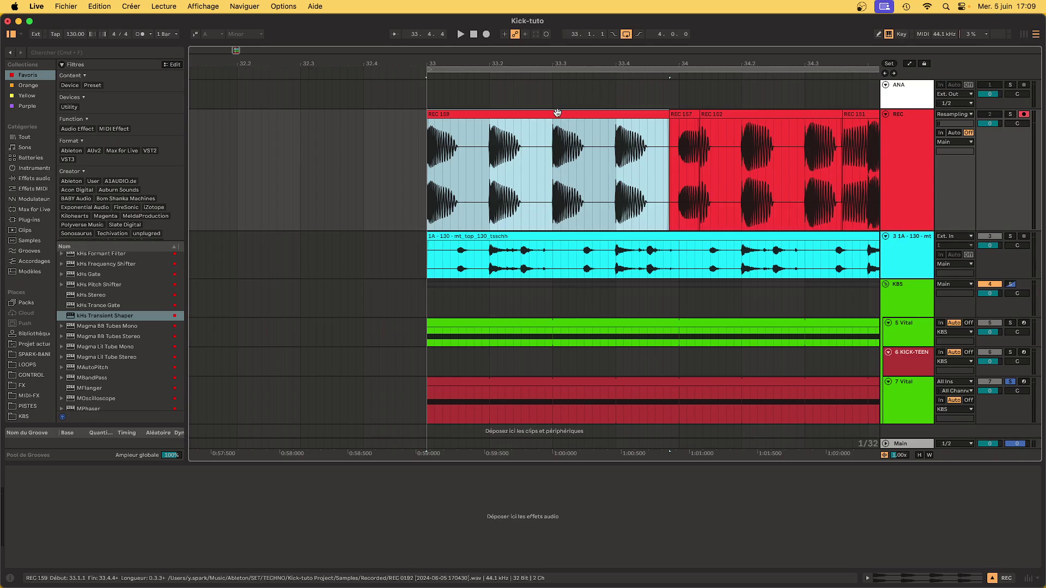
Record a resampled take, move the red clip onto KICK-TEEN, re-record, and undo the bad take
click(488, 35)
scroll(491, 168, up, 5)
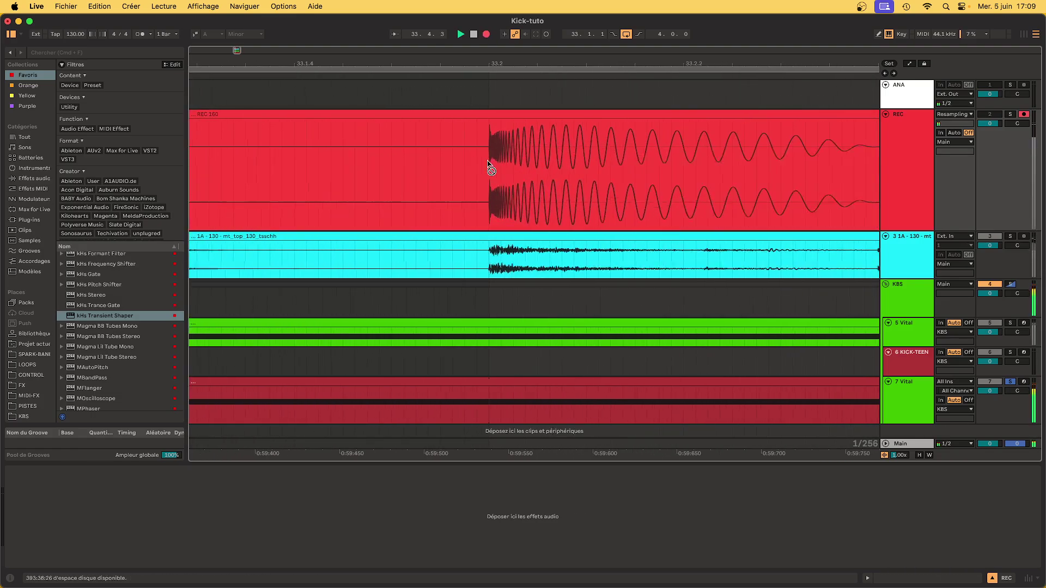
key(space)
scroll(489, 163, down, 3)
scroll(489, 164, down, 3)
scroll(489, 164, down, 1)
drag(493, 381, 498, 365)
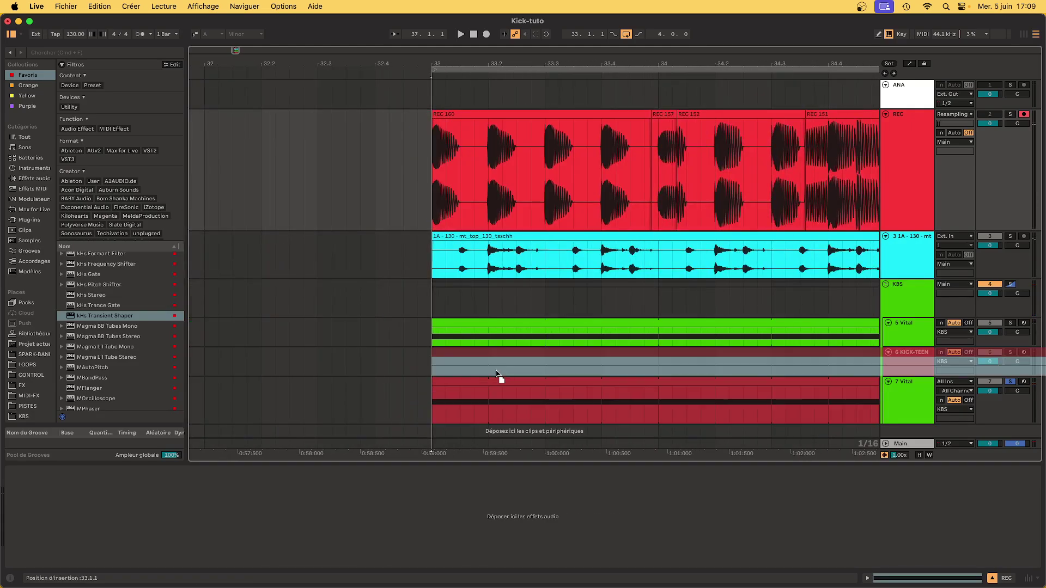
click(487, 35)
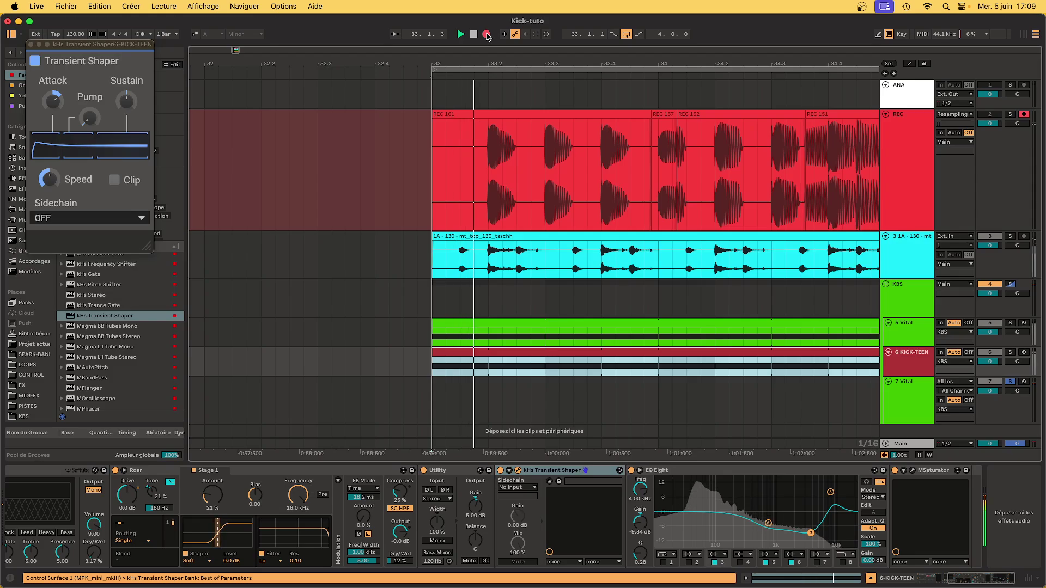
key(space)
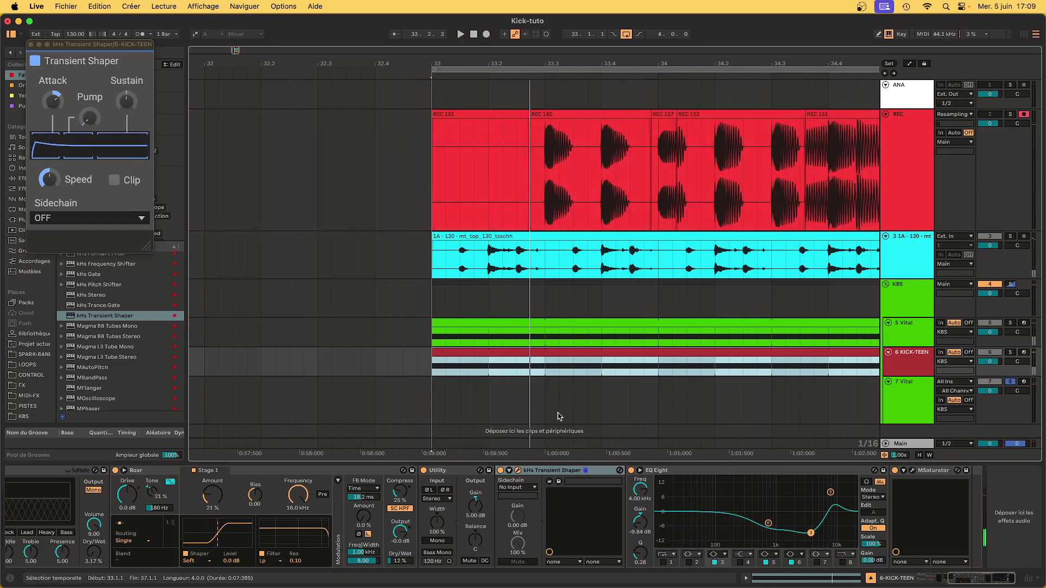
key(super+z)
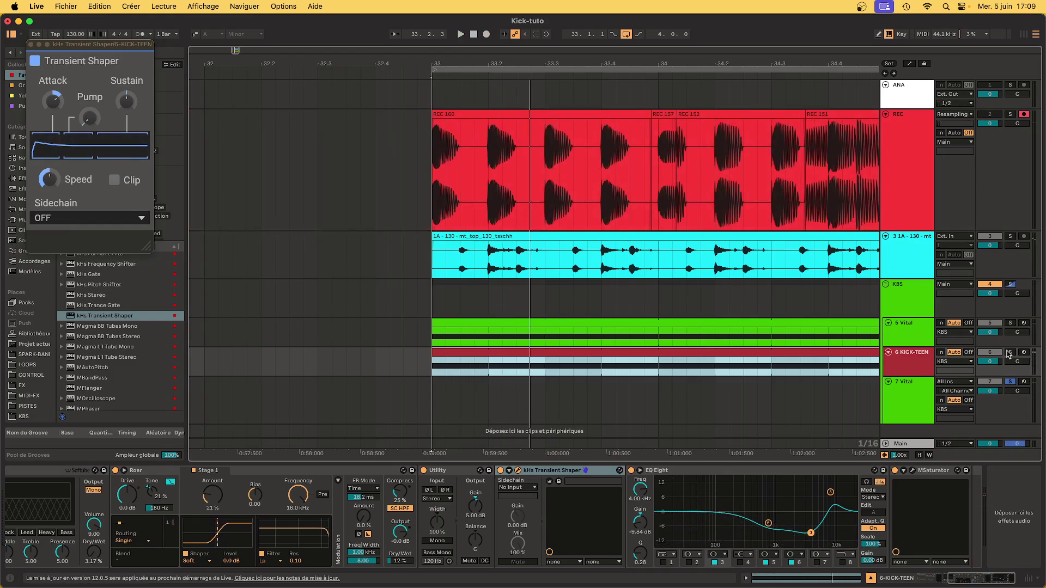
Record another resampled kick take onto REC, unsolo KICK-TEEN, and bring up OBS
click(635, 355)
click(489, 35)
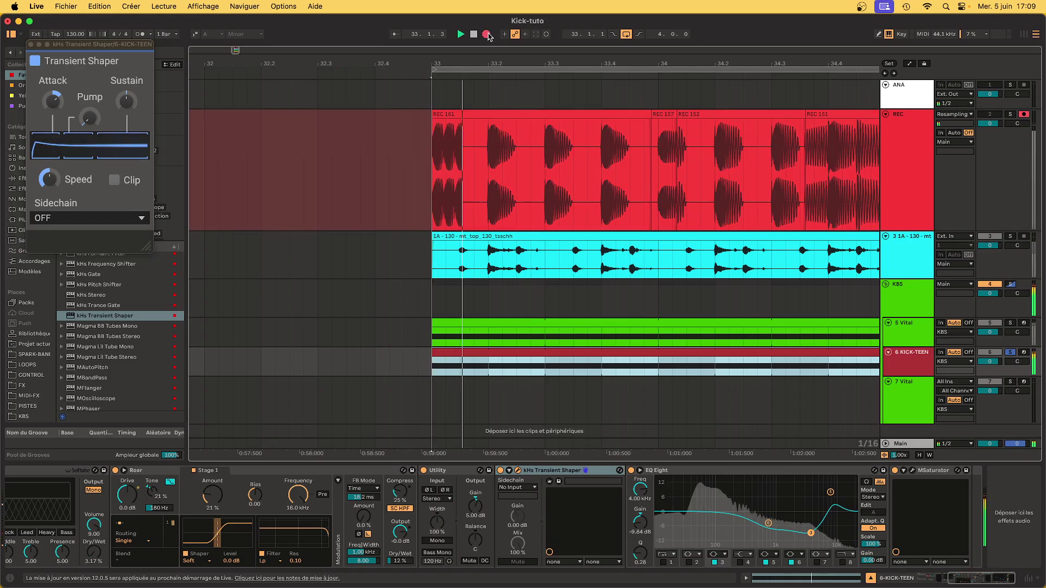
scroll(496, 189, up, 5)
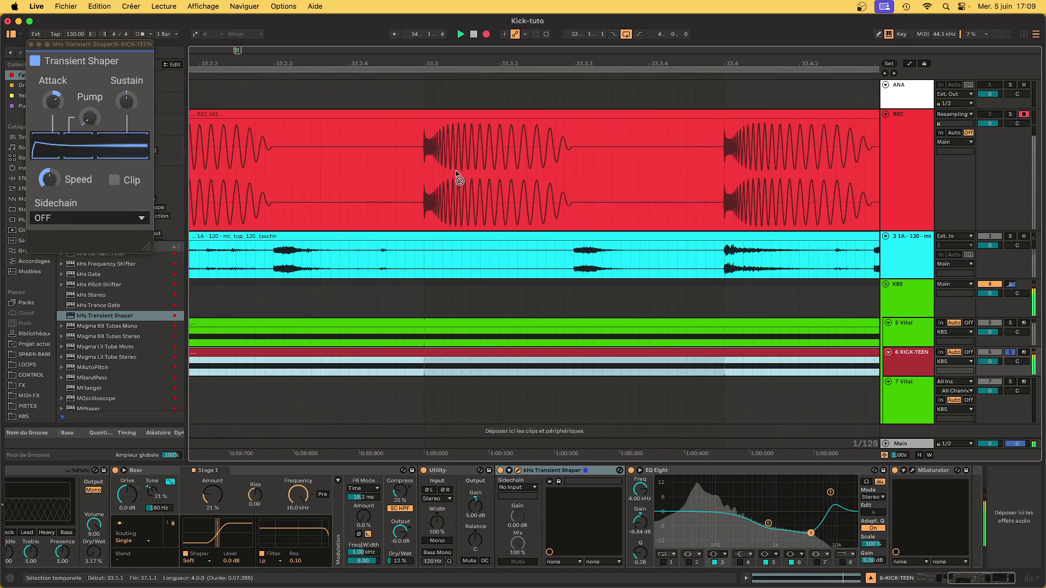
key(space)
click(455, 172)
scroll(455, 171, down, 3)
scroll(455, 172, down, 5)
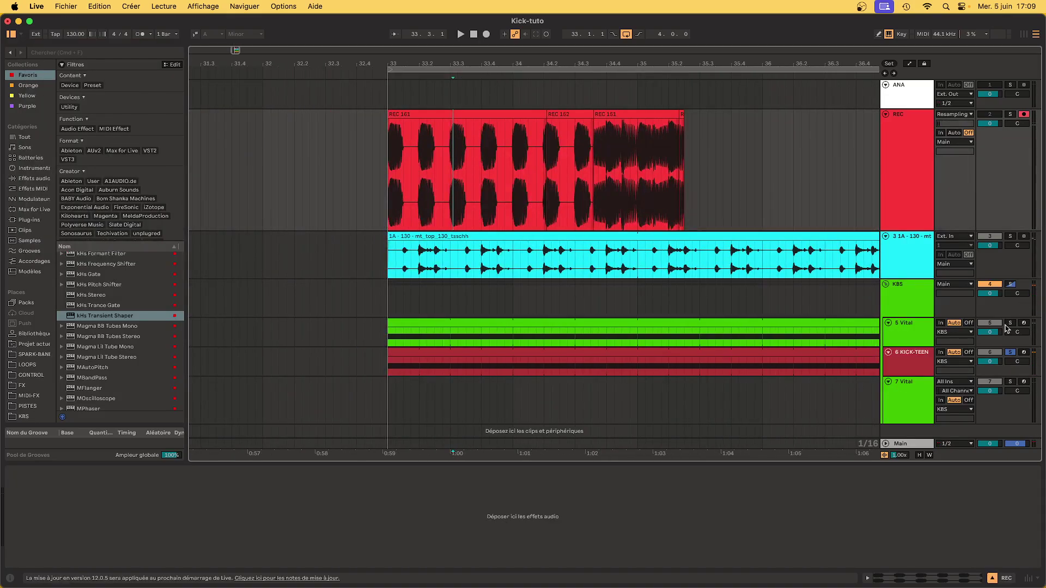
click(1010, 352)
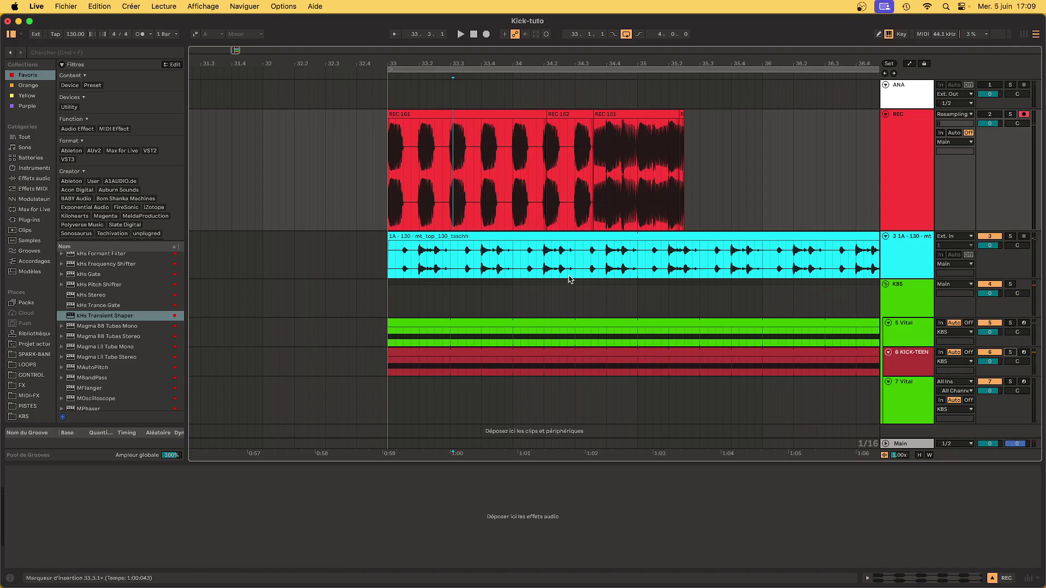
scroll(514, 245, down, 5)
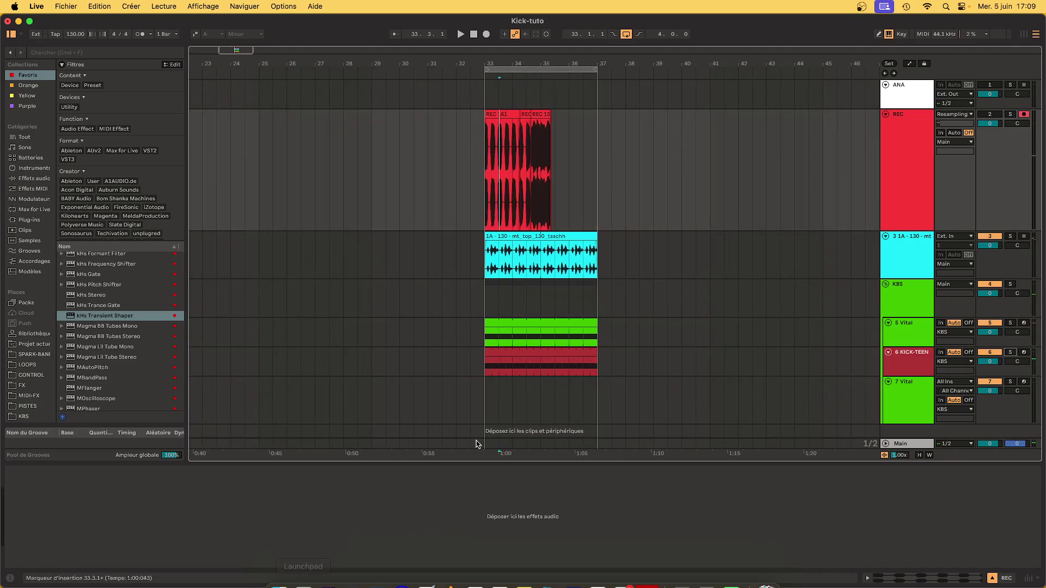
click(575, 583)
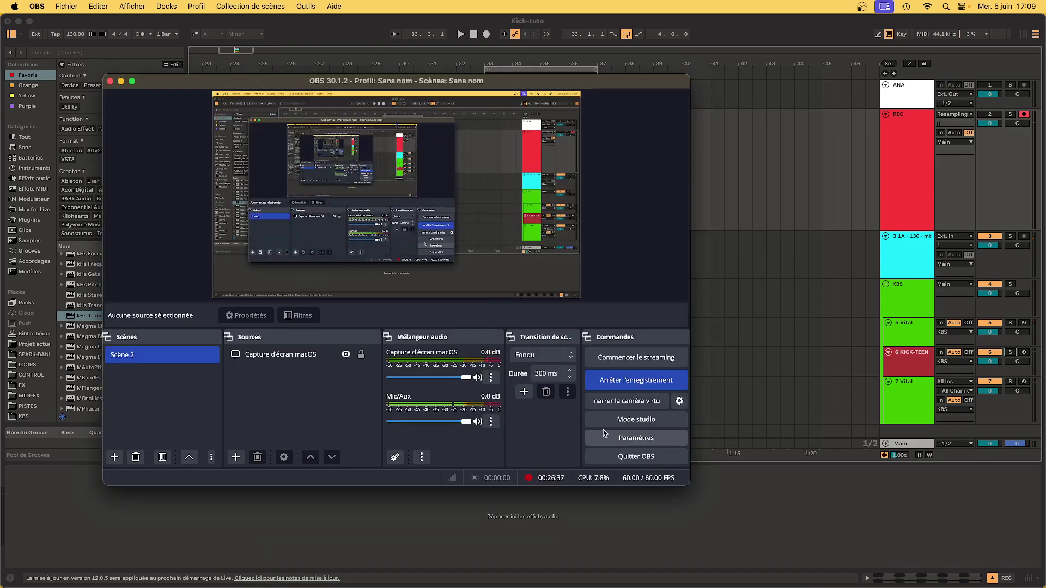